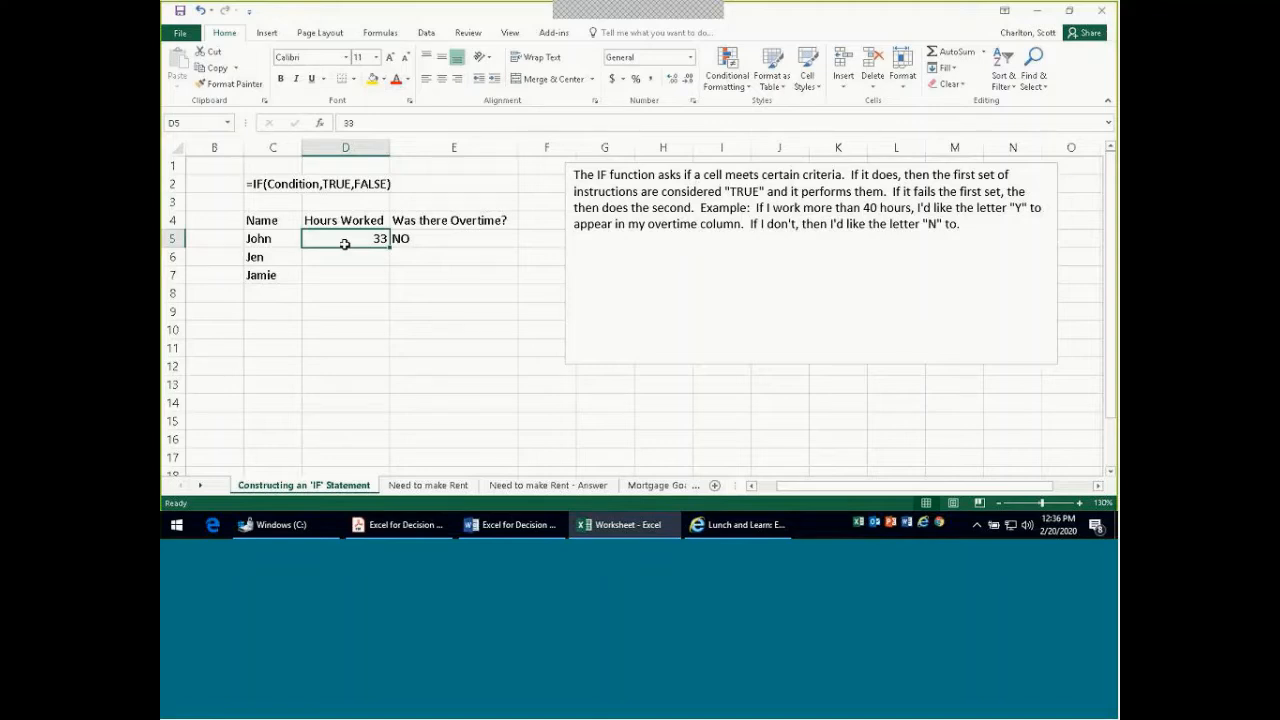
Step: Clear the overtime formula in cell E5 and start a new IF function there with the function wizard
{"action": "key", "text": "Right"}
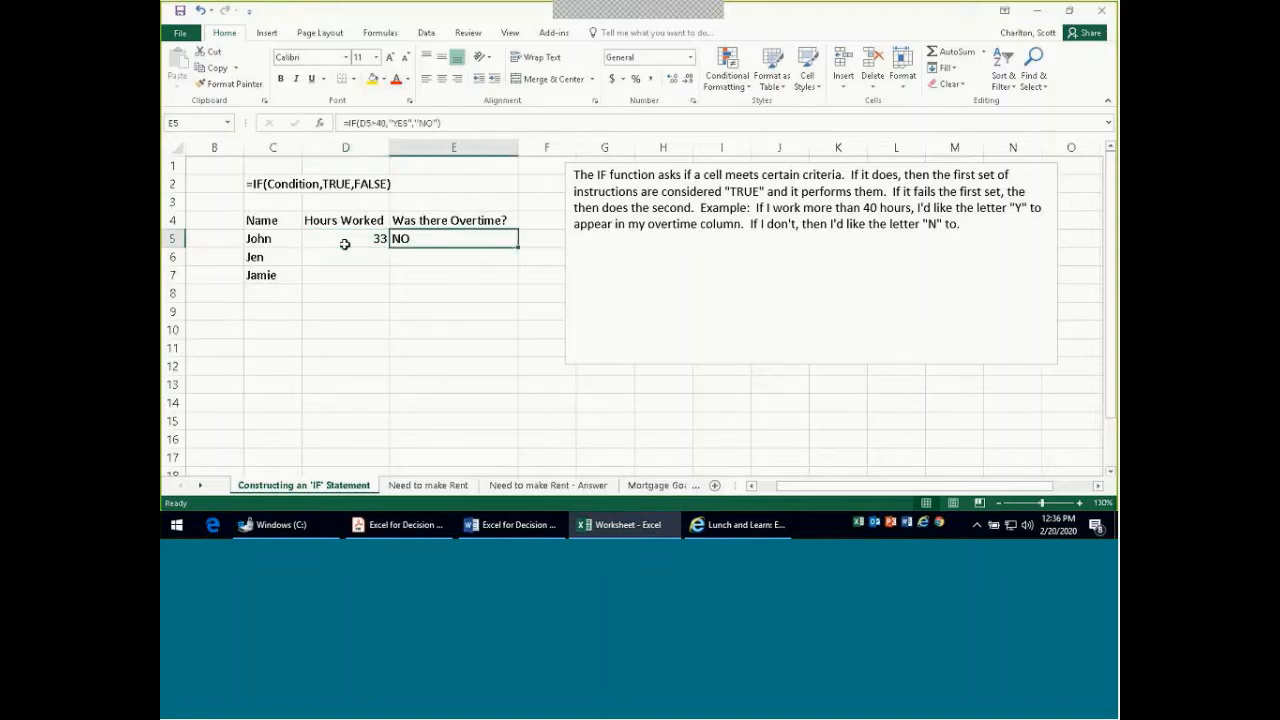
{"action": "key", "text": "Delete"}
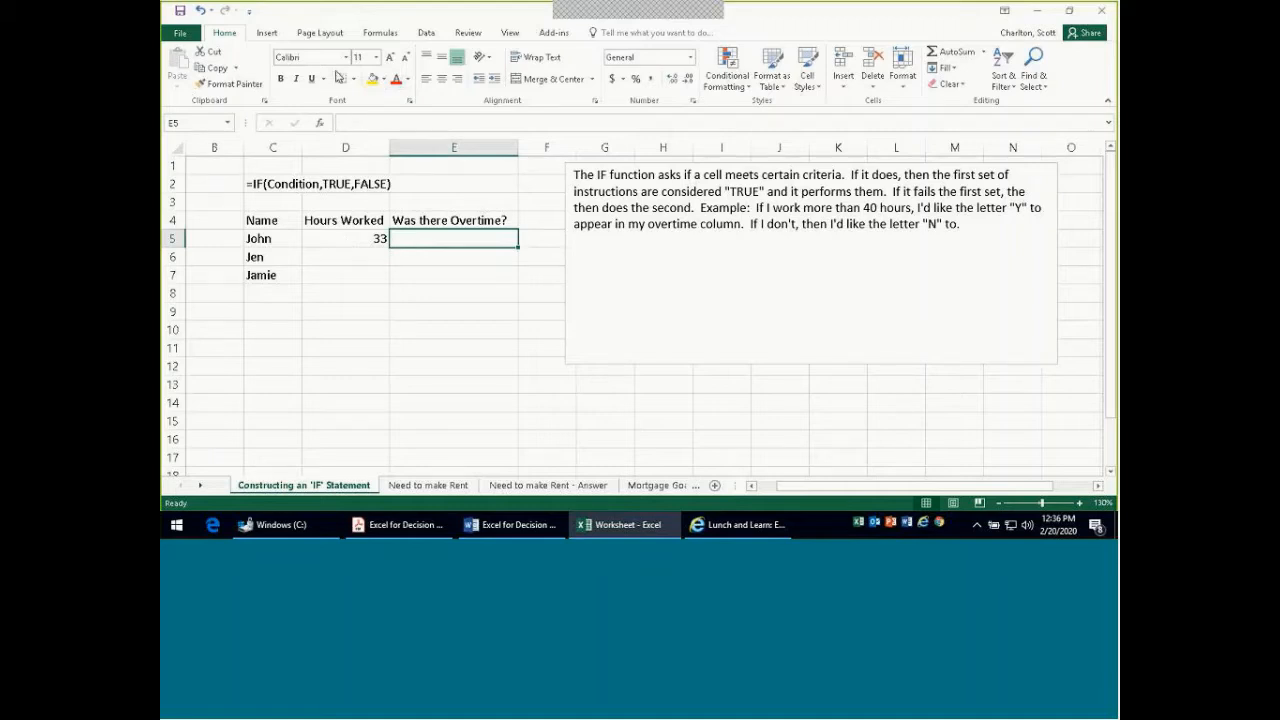
{"action": "left_click", "coordinate": [320, 125]}
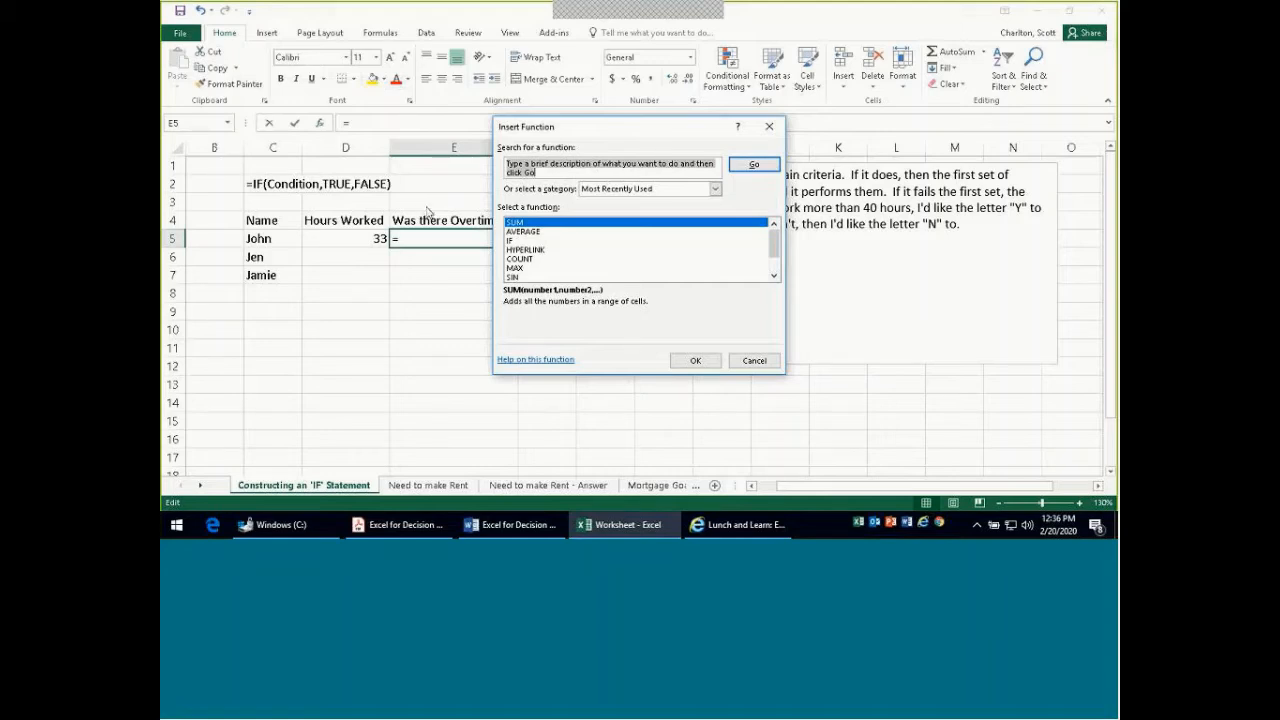
{"action": "double_click", "coordinate": [511, 241]}
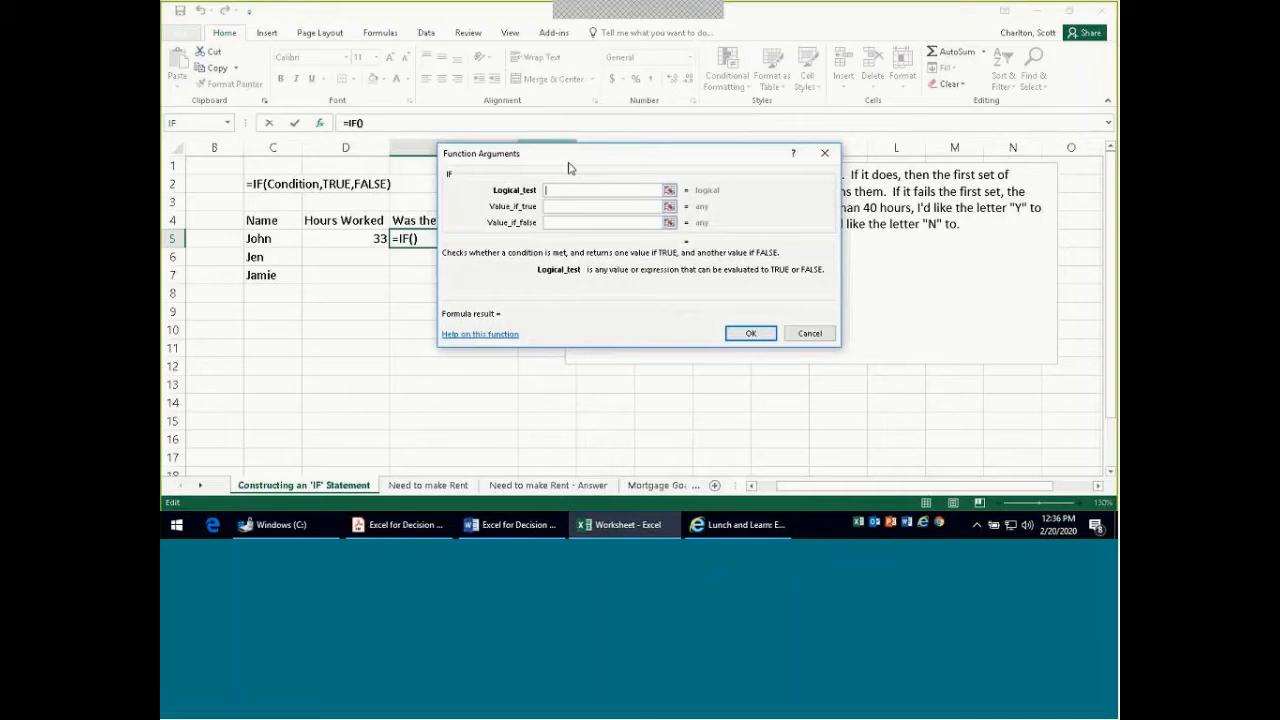
{"action": "left_click_drag", "start_coordinate": [568, 160], "coordinate": [457, 275]}
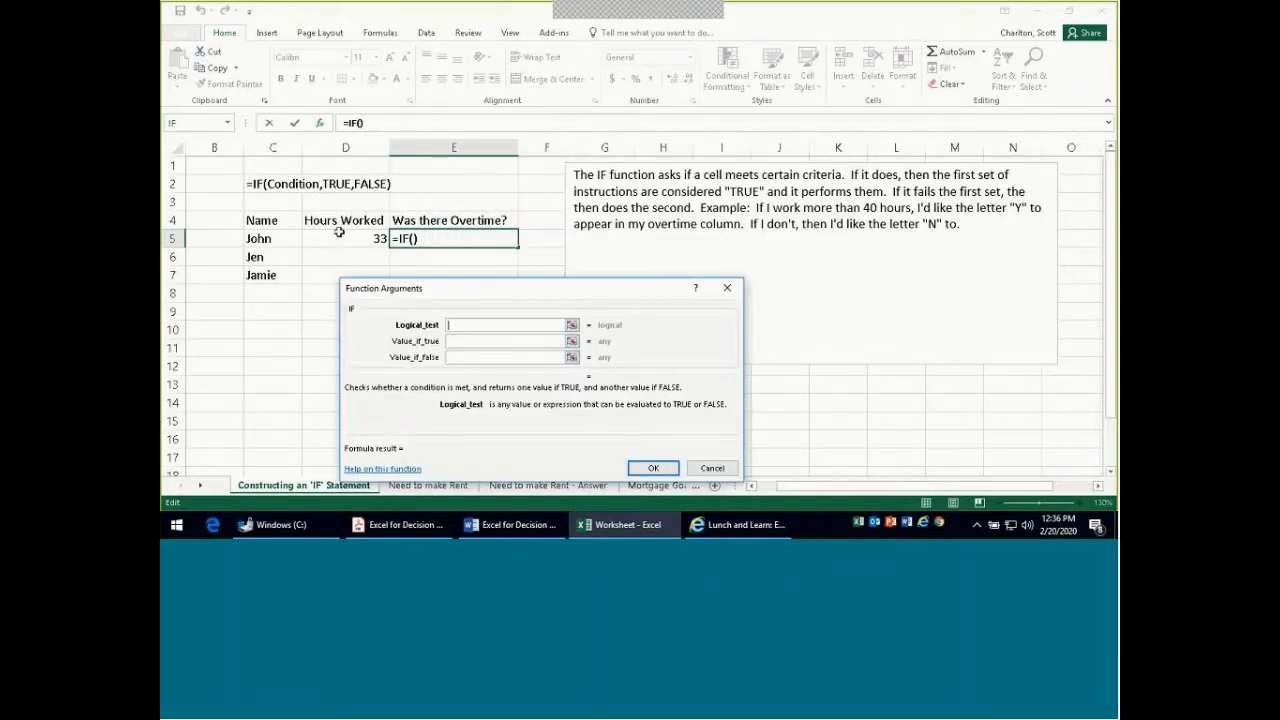
Step: Set the logical test of the IF function in E5 to D5>40
{"action": "left_click", "coordinate": [340, 233]}
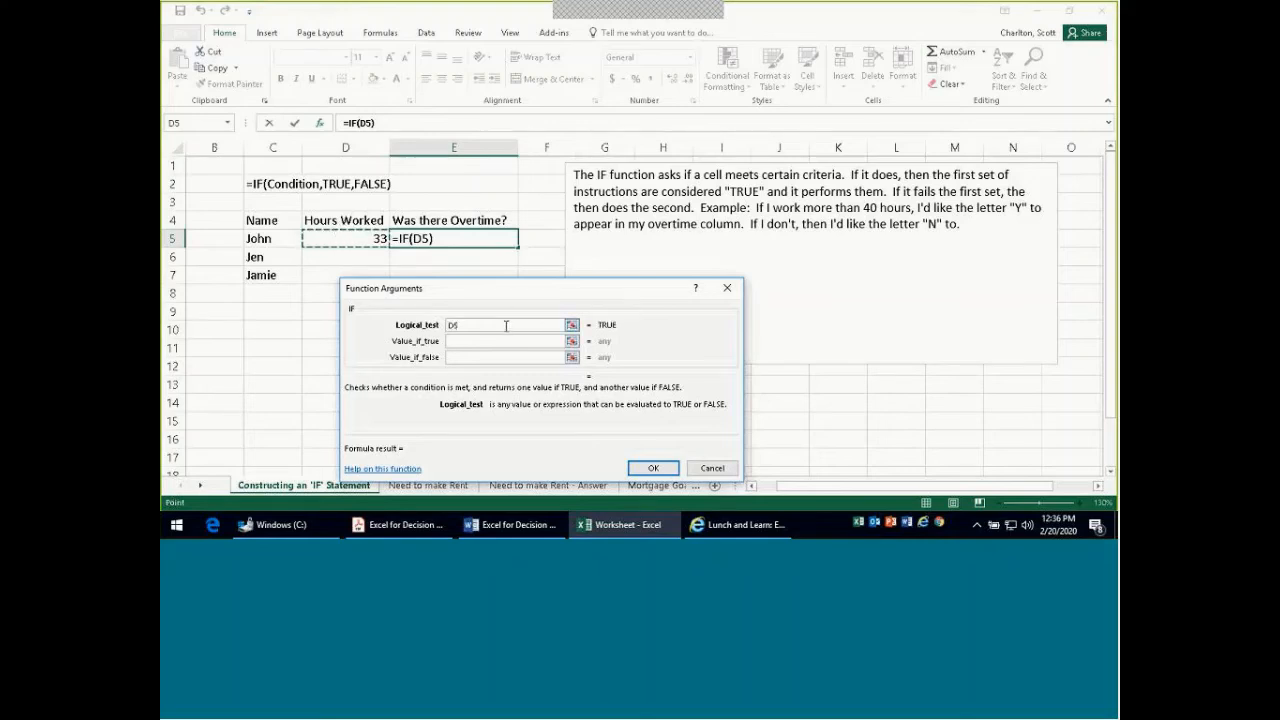
{"action": "type", "text": ">"}
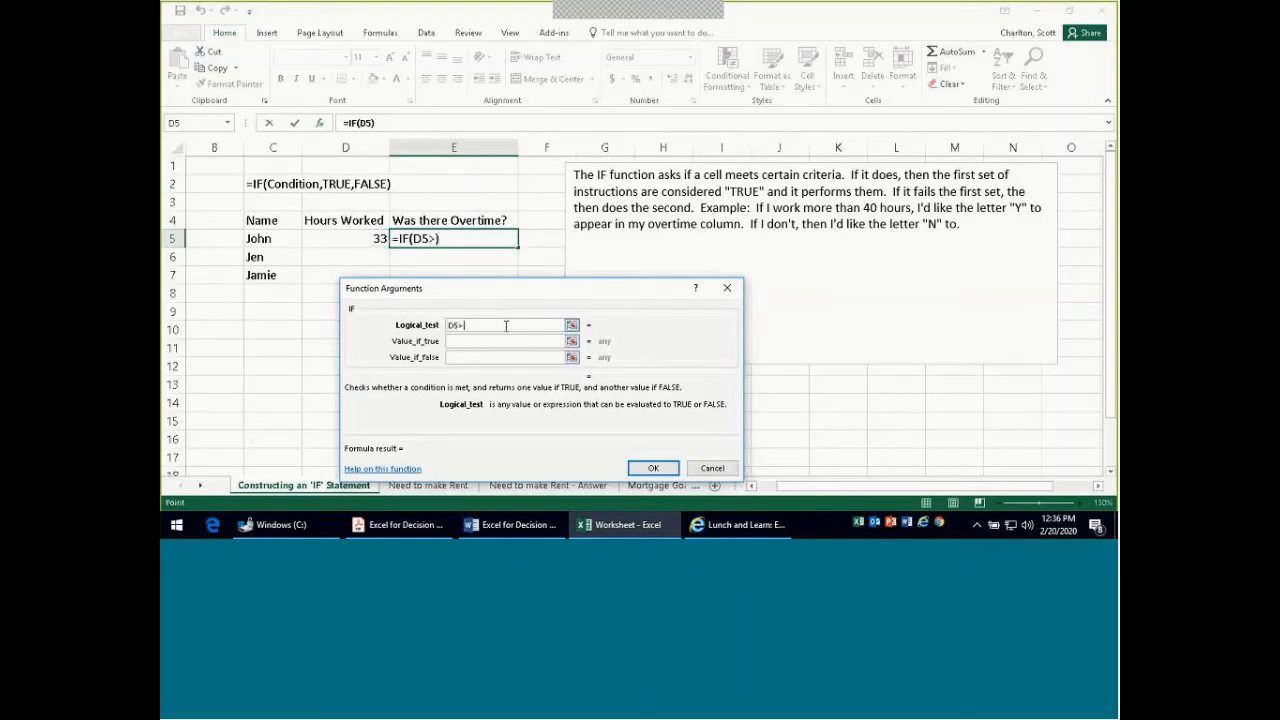
{"action": "type", "text": "="}
{"action": "key", "text": "BackSpace"}
{"action": "type", "text": "40"}
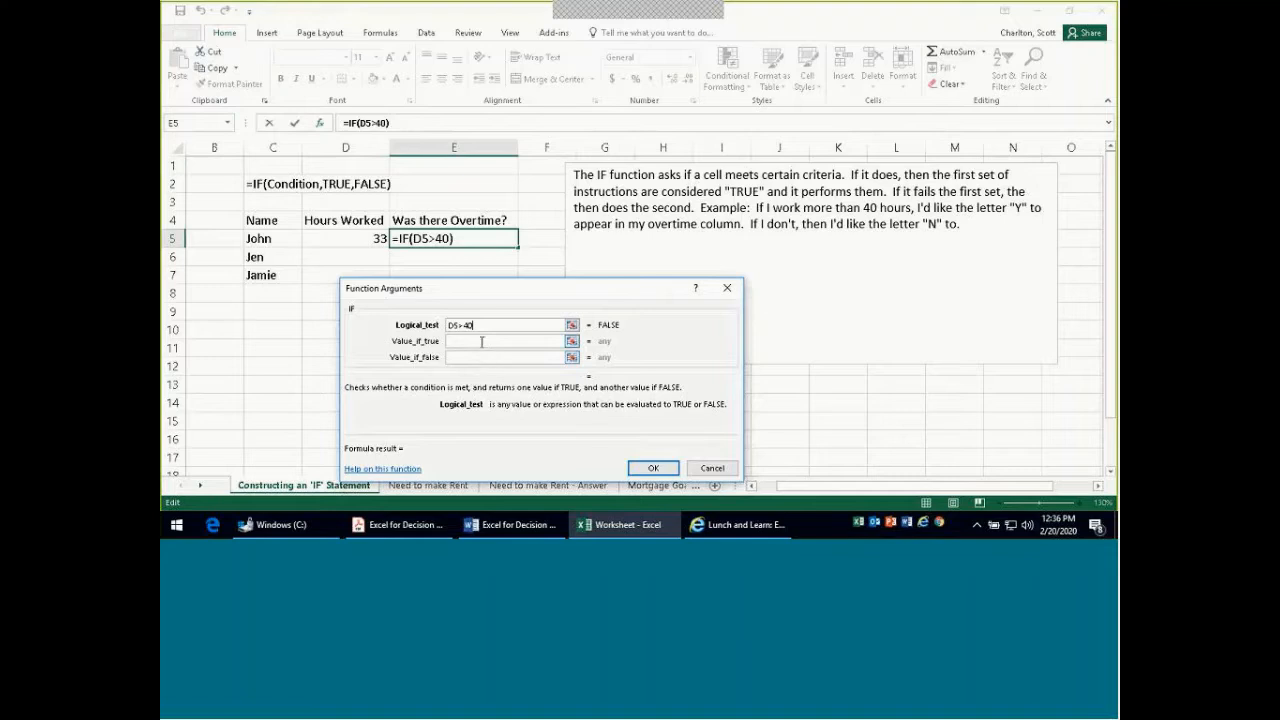
Step: Make the IF function return "YES" when true and "NO" when false, and insert it in E5
{"action": "left_click", "coordinate": [481, 341]}
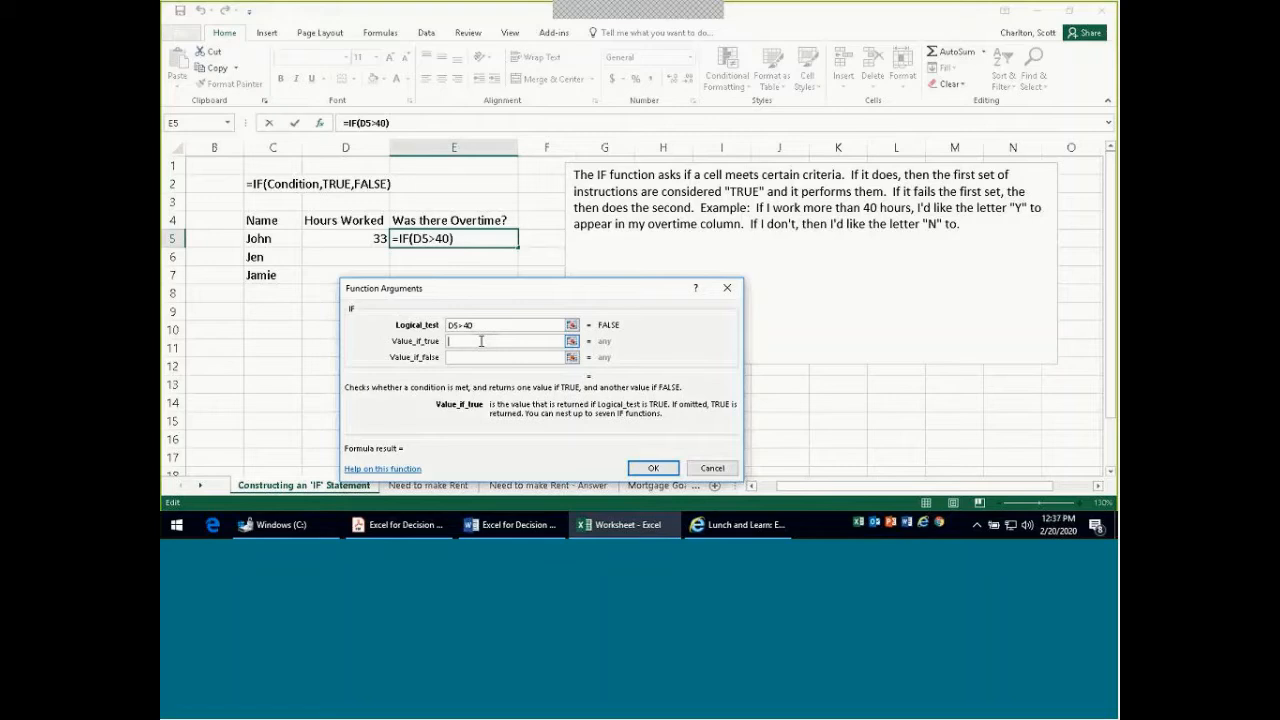
{"action": "type", "text": "\"YES\""}
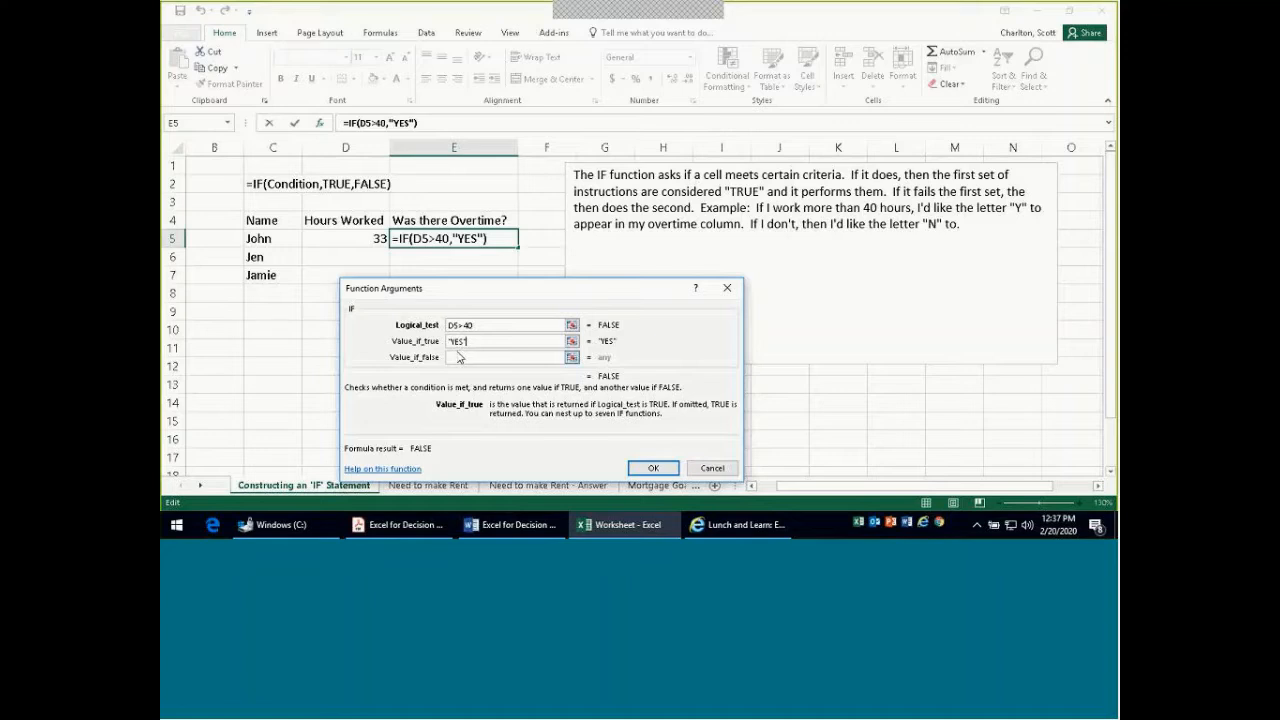
{"action": "left_click", "coordinate": [458, 358]}
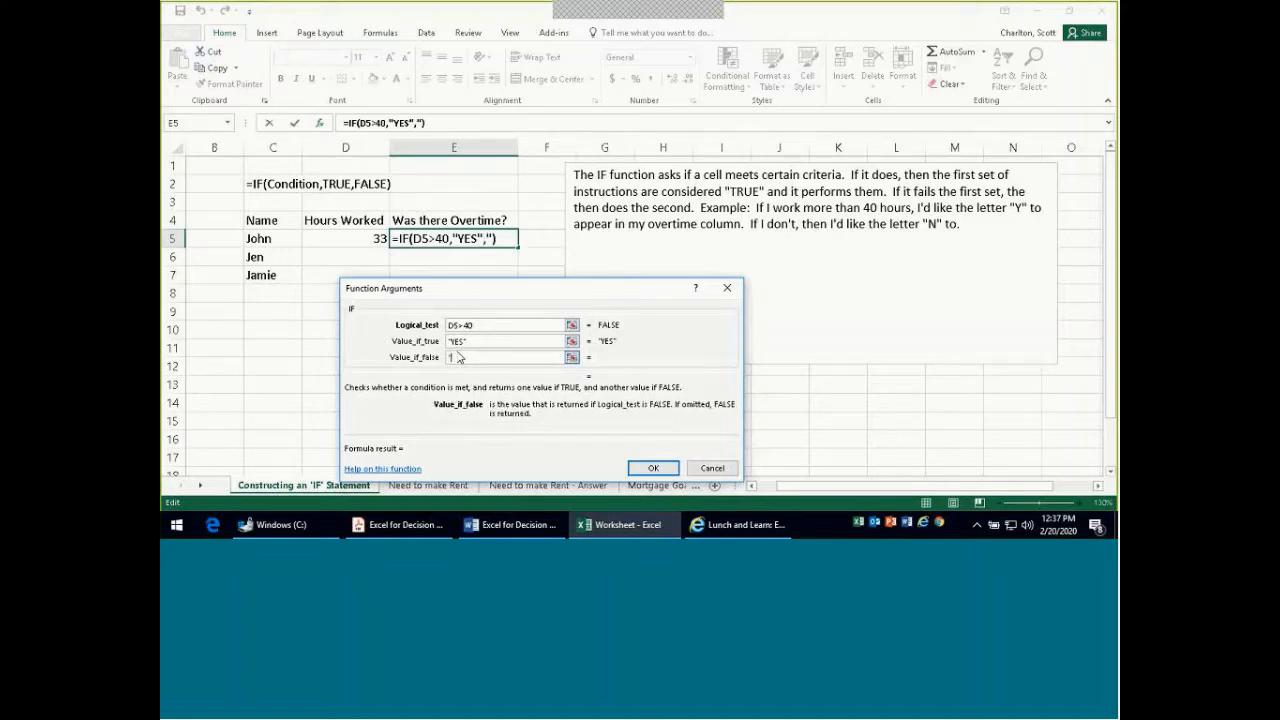
{"action": "type", "text": "\"NO\""}
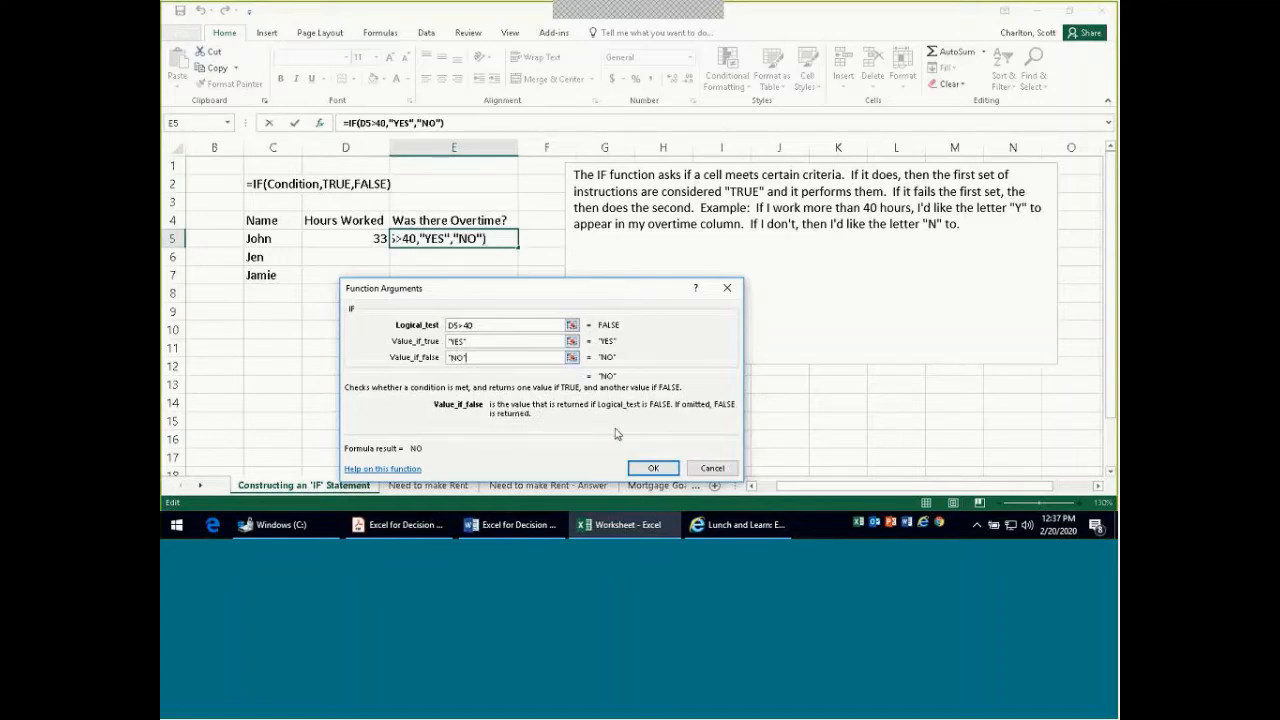
{"action": "left_click", "coordinate": [645, 467]}
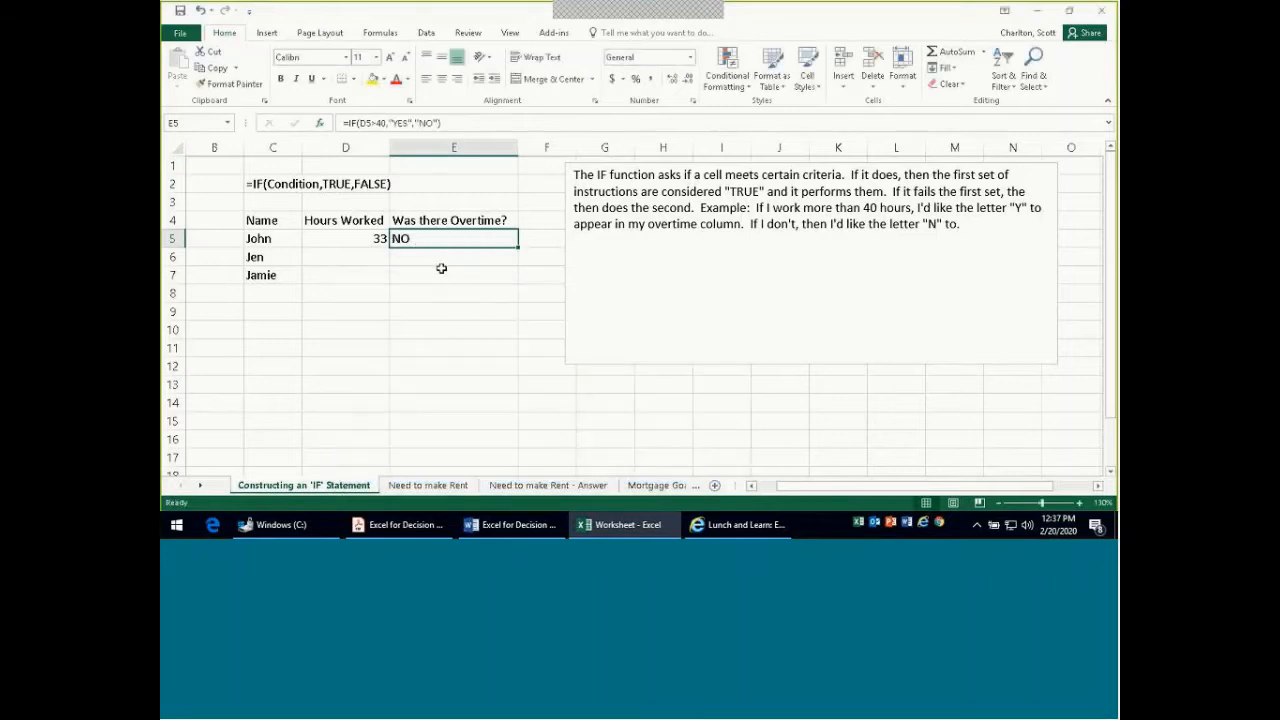
Step: Set the hours worked in cell D5 to 41
{"action": "left_click", "coordinate": [360, 242]}
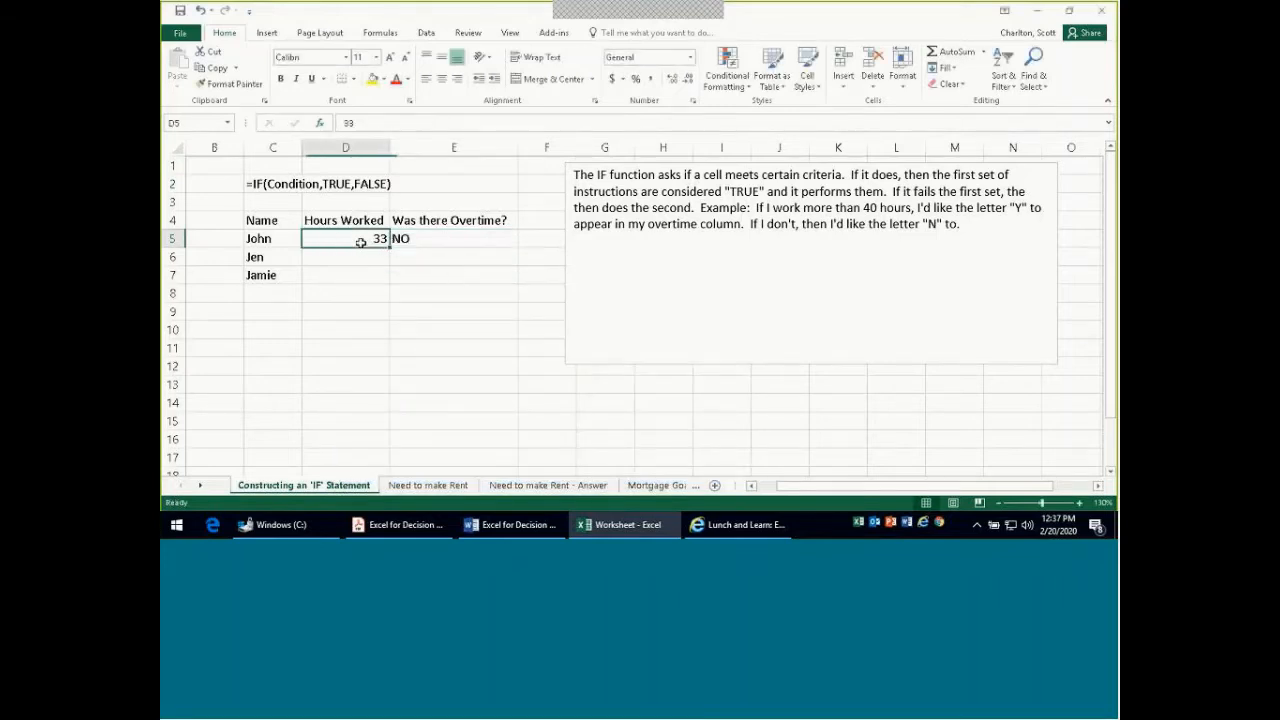
{"action": "type", "text": "41"}
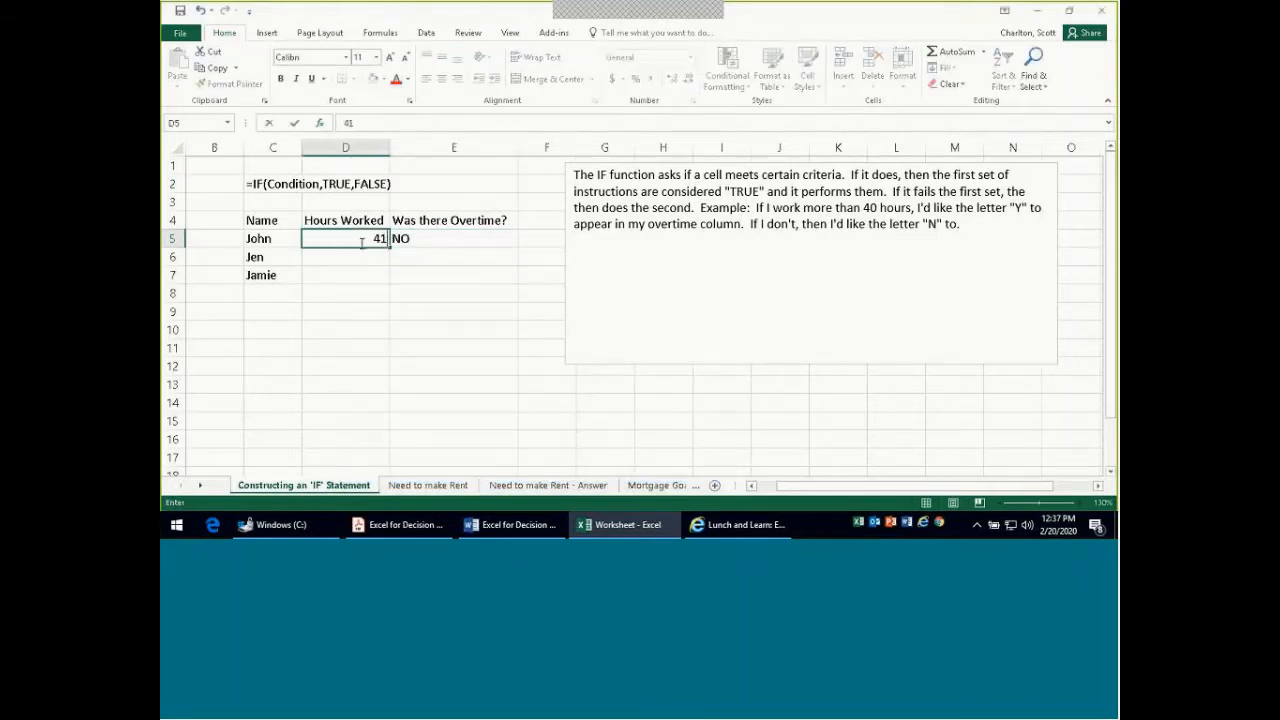
{"action": "key", "text": "Return"}
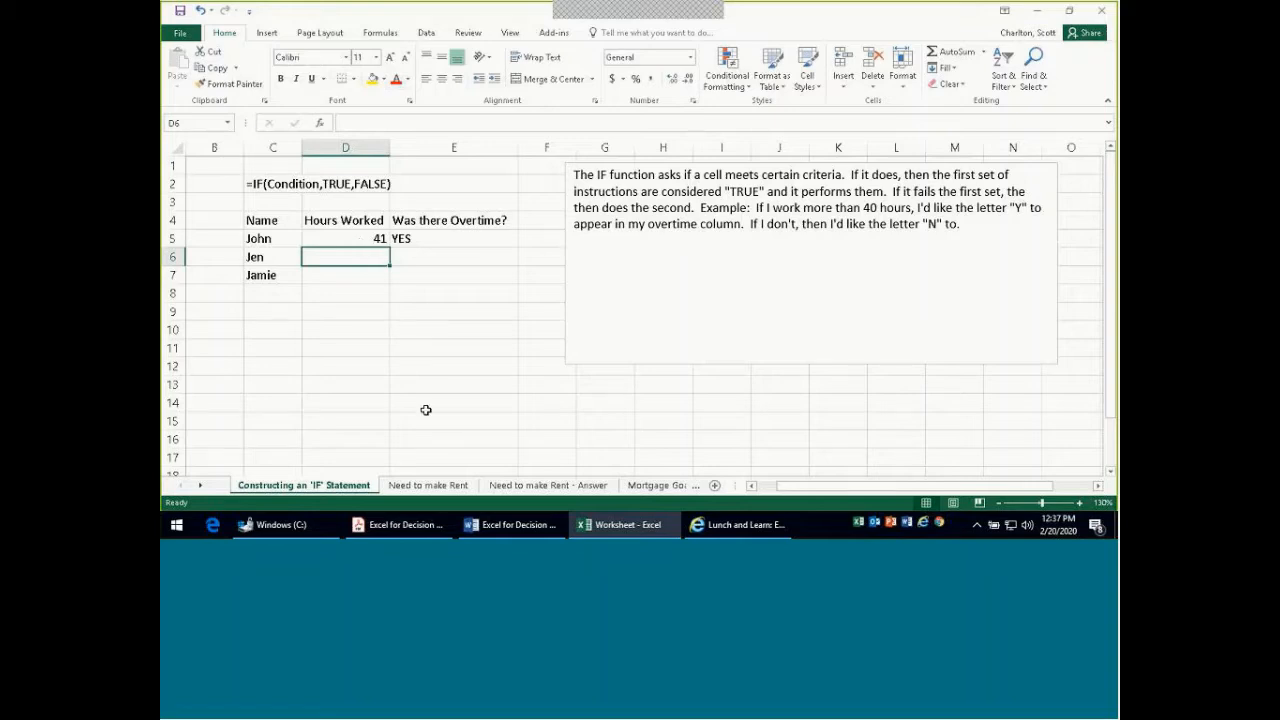
Step: On the Need to make Rent sheet, clear the Salary formula in H6 and start a new IF function there
{"action": "left_click", "coordinate": [430, 484]}
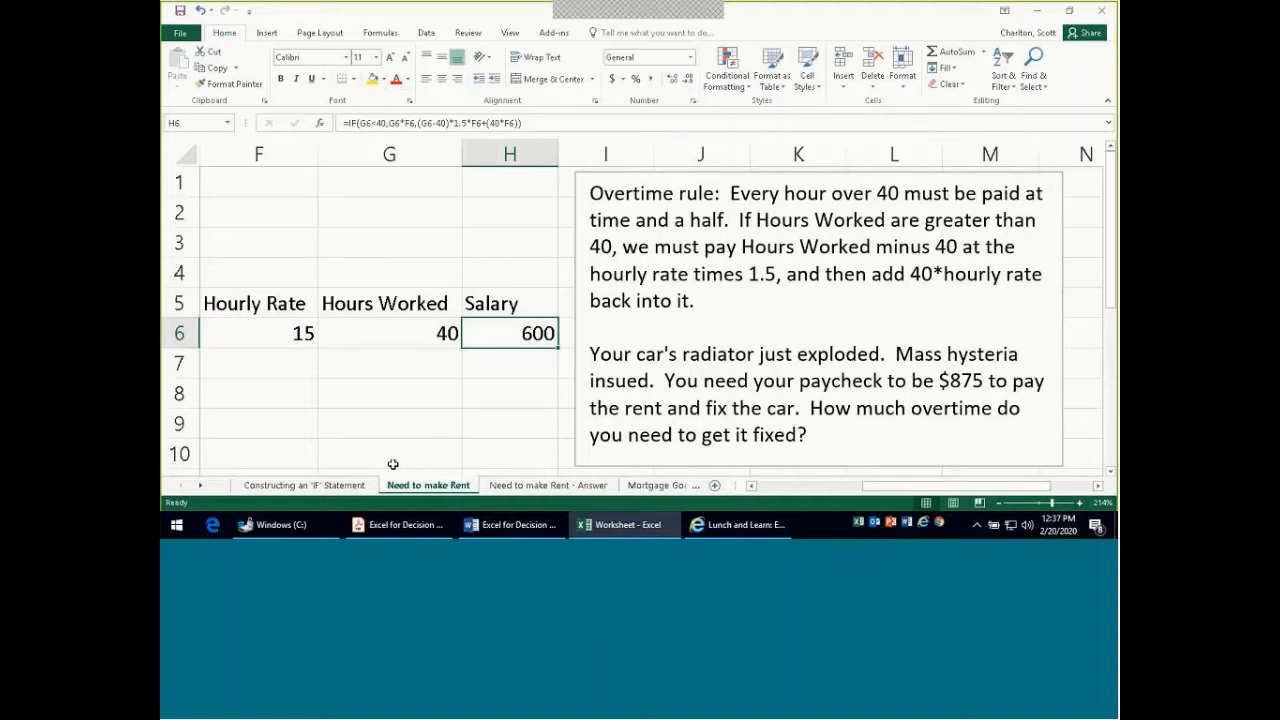
{"action": "key", "text": "Delete"}
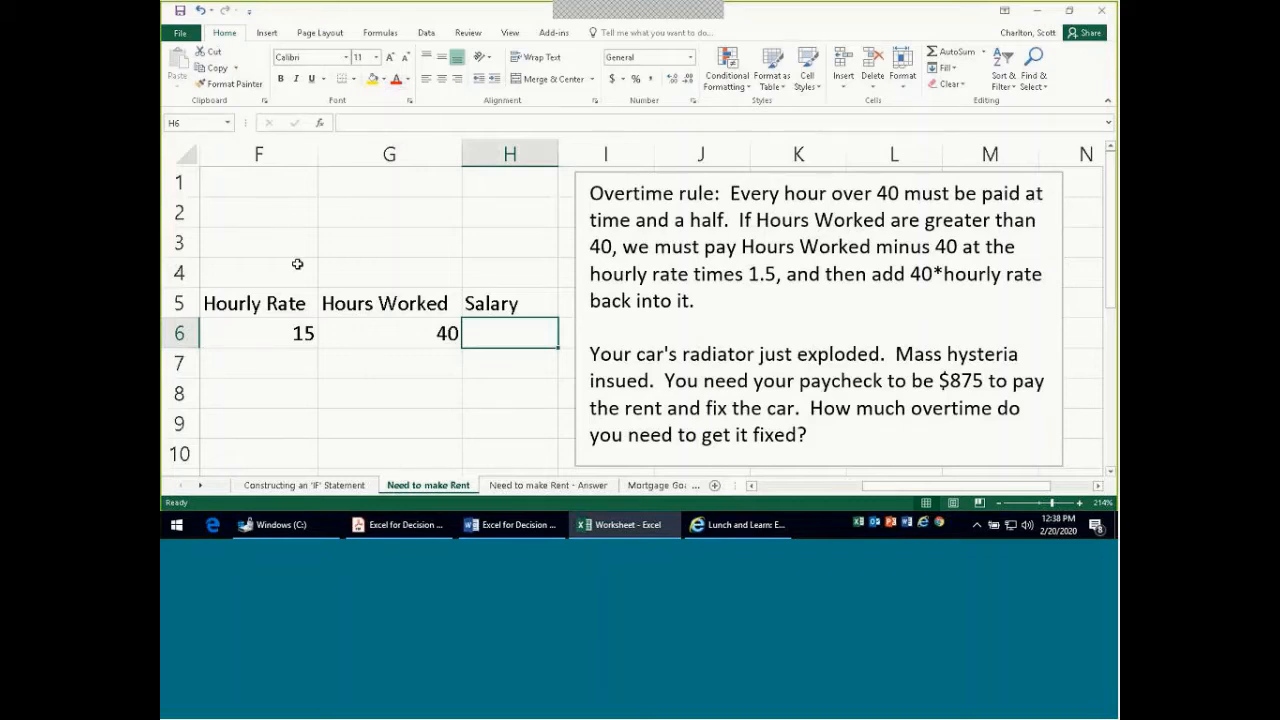
{"action": "left_click", "coordinate": [319, 125]}
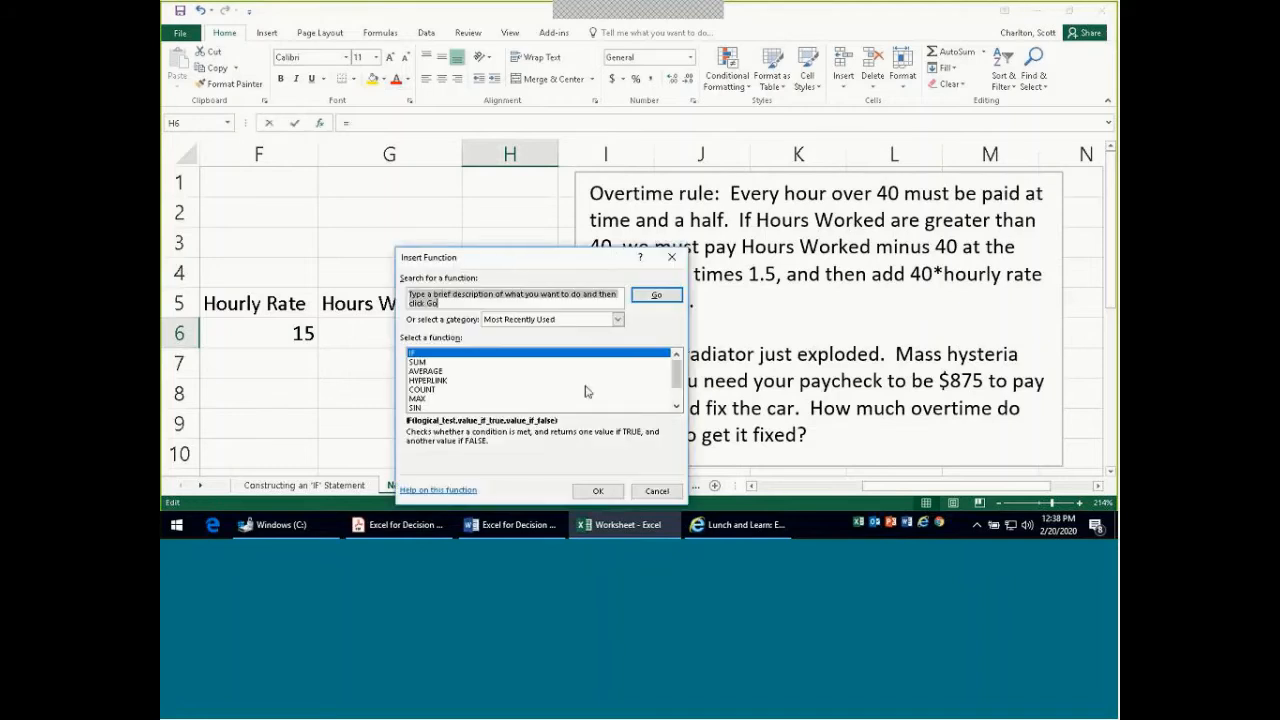
{"action": "left_click", "coordinate": [597, 490]}
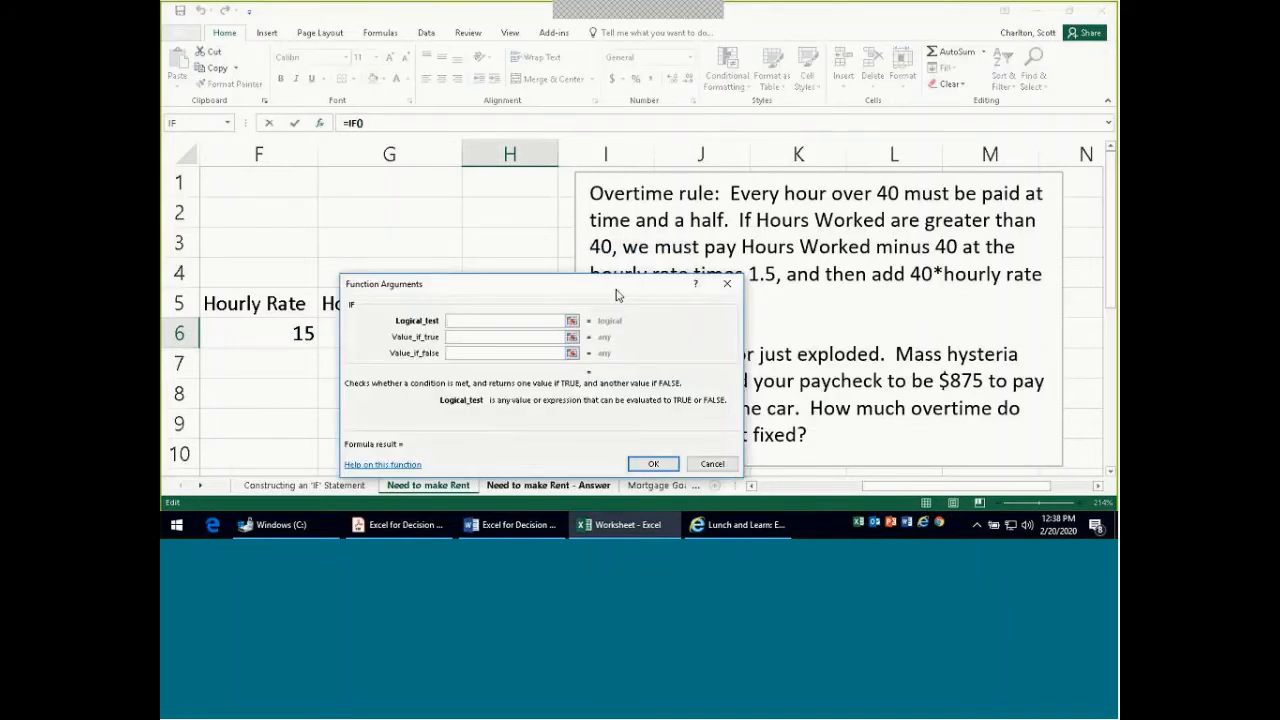
{"action": "left_click_drag", "start_coordinate": [619, 289], "coordinate": [762, 217]}
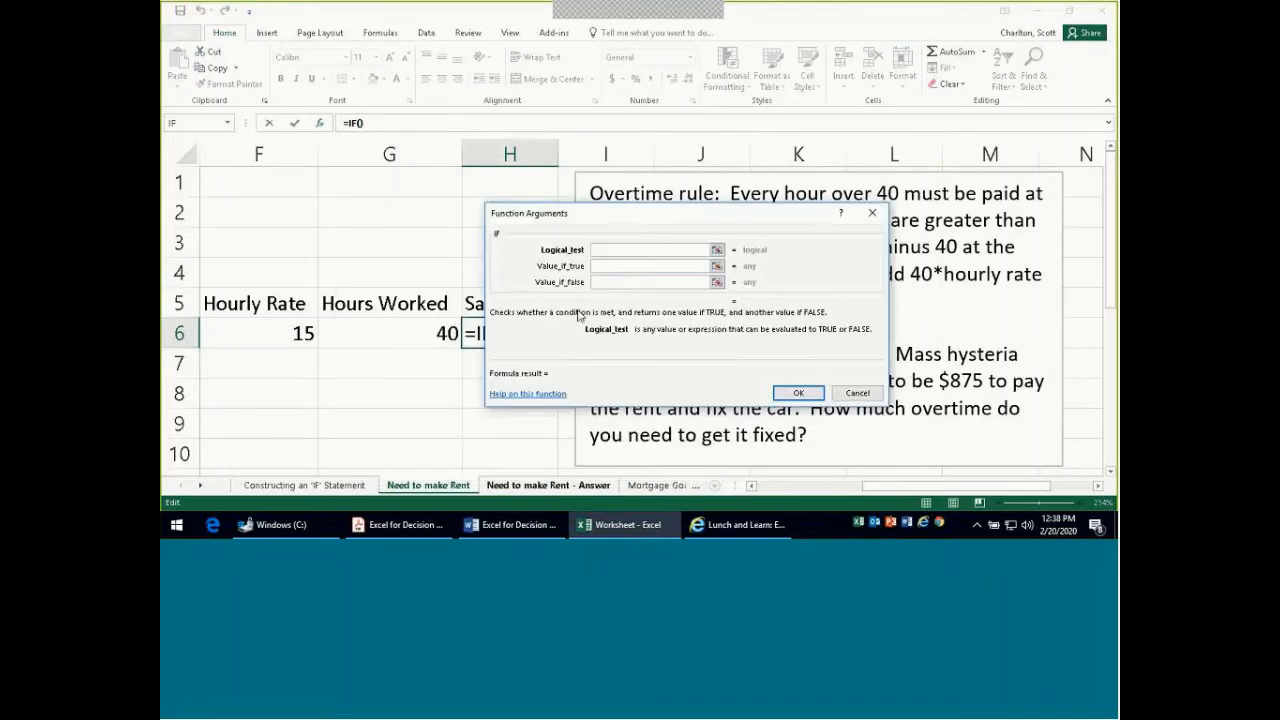
Step: Set the logical test of the Salary IF function to G6<=40
{"action": "left_click", "coordinate": [424, 330]}
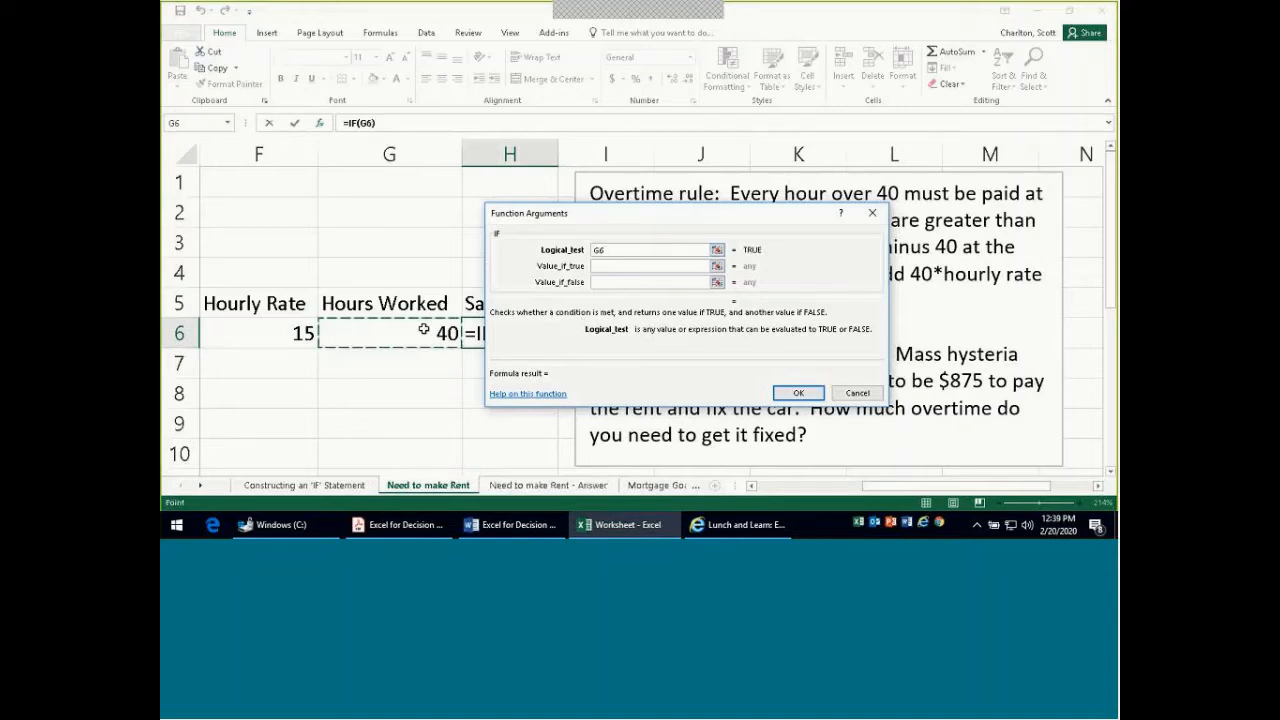
{"action": "type", "text": "<40"}
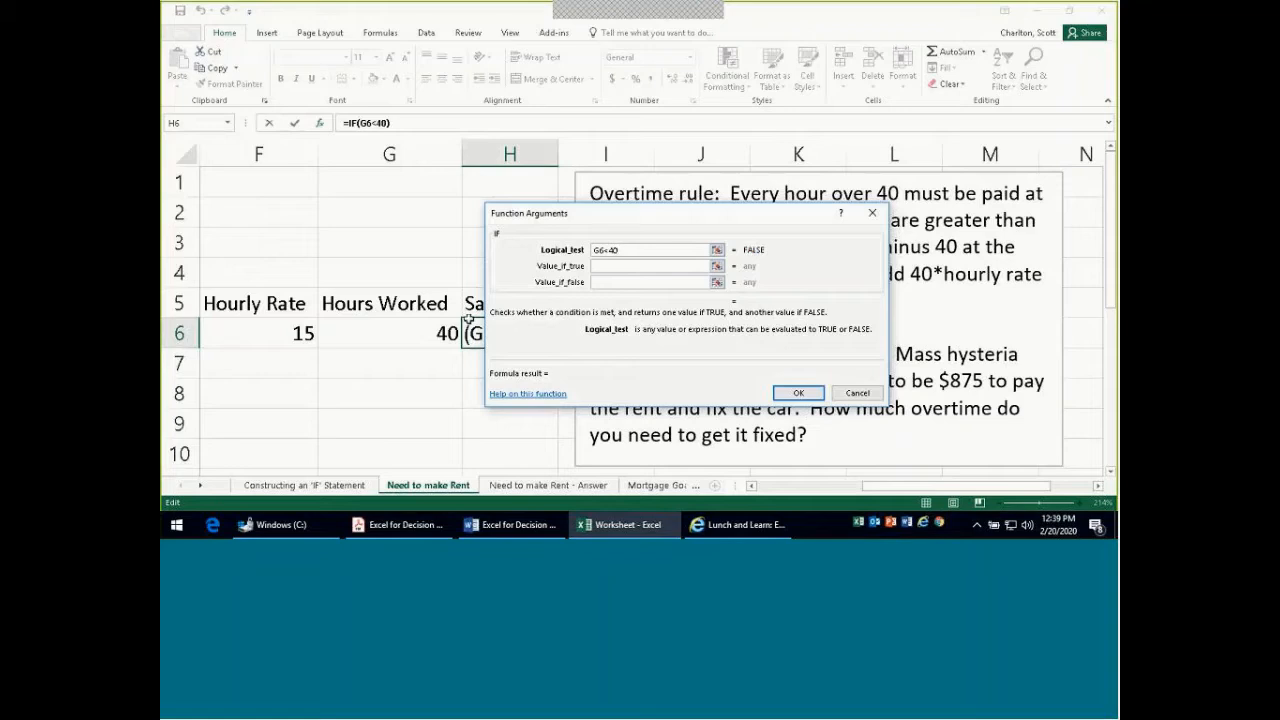
{"action": "key", "text": "BackSpace"}
{"action": "key", "text": "BackSpace"}
{"action": "type", "text": "=40"}
Step: Set the value if true to hourly rate times hours worked, F6*G6
{"action": "left_click", "coordinate": [644, 267]}
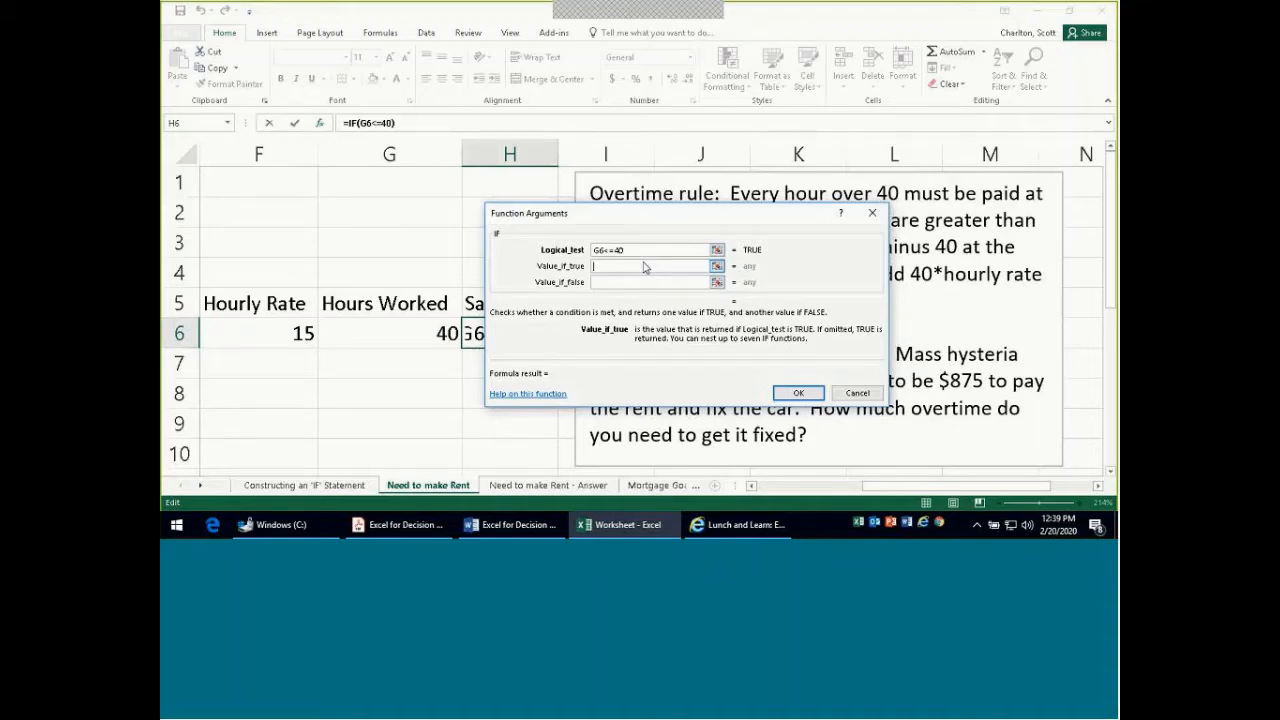
{"action": "left_click", "coordinate": [298, 334]}
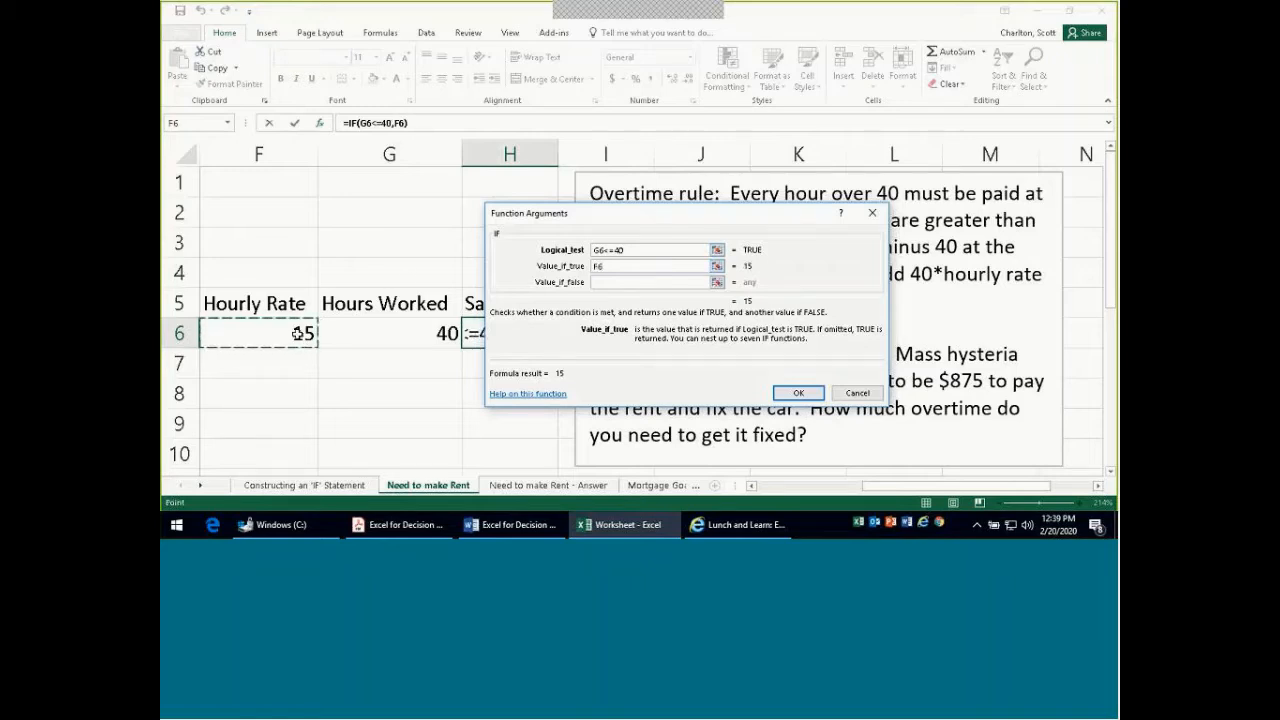
{"action": "type", "text": "*"}
{"action": "left_click", "coordinate": [375, 334]}
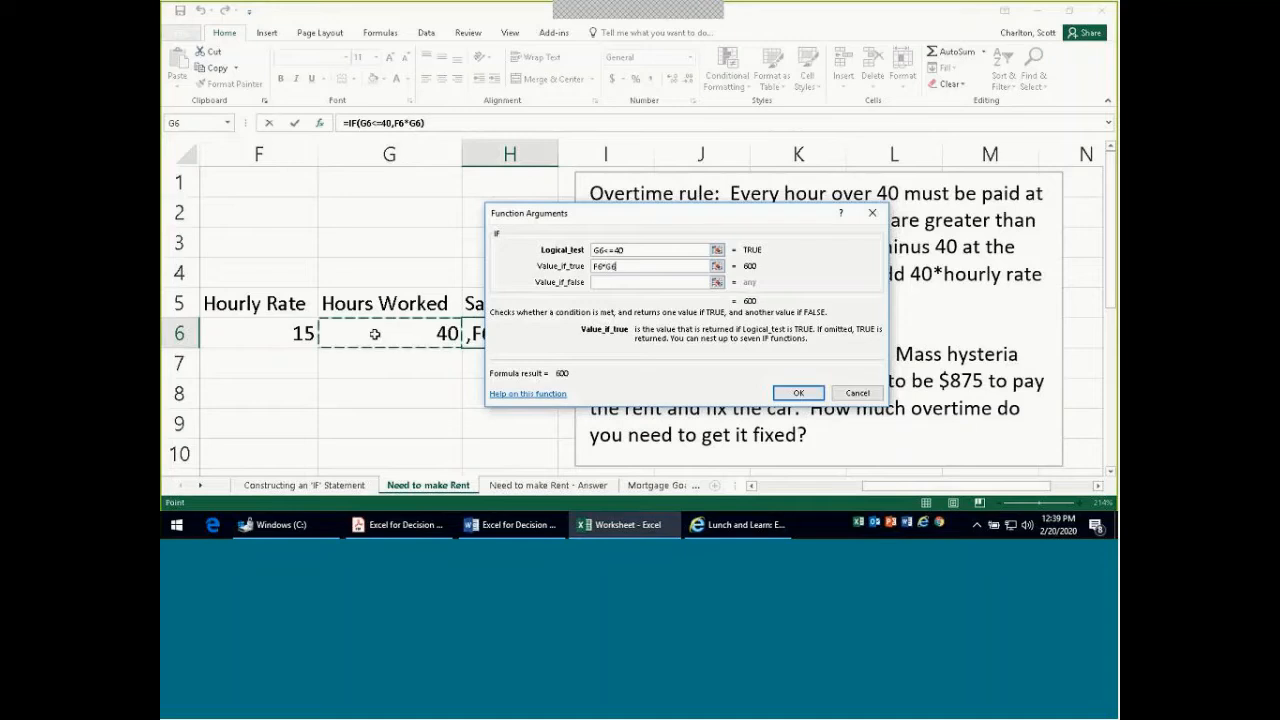
{"action": "key", "text": "Tab"}
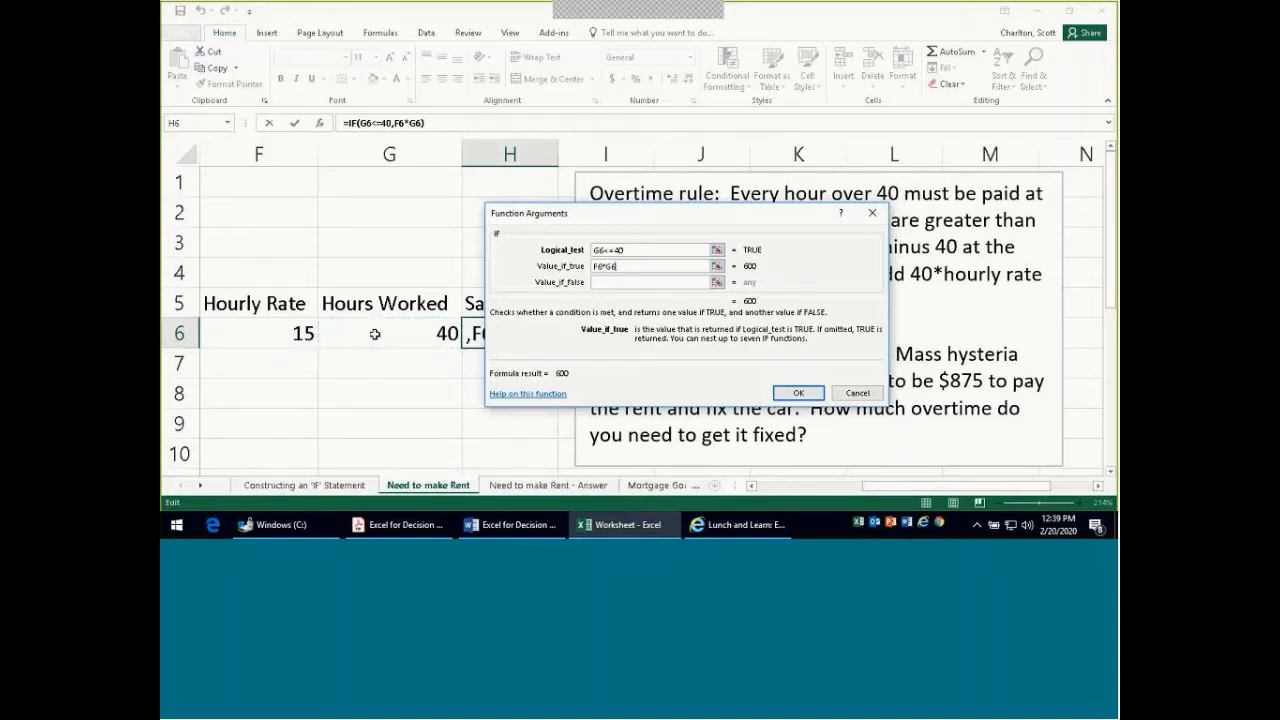
Step: Start the value if false with the overtime pay, (G6-40)*1.5*F6
{"action": "left_click", "coordinate": [604, 284]}
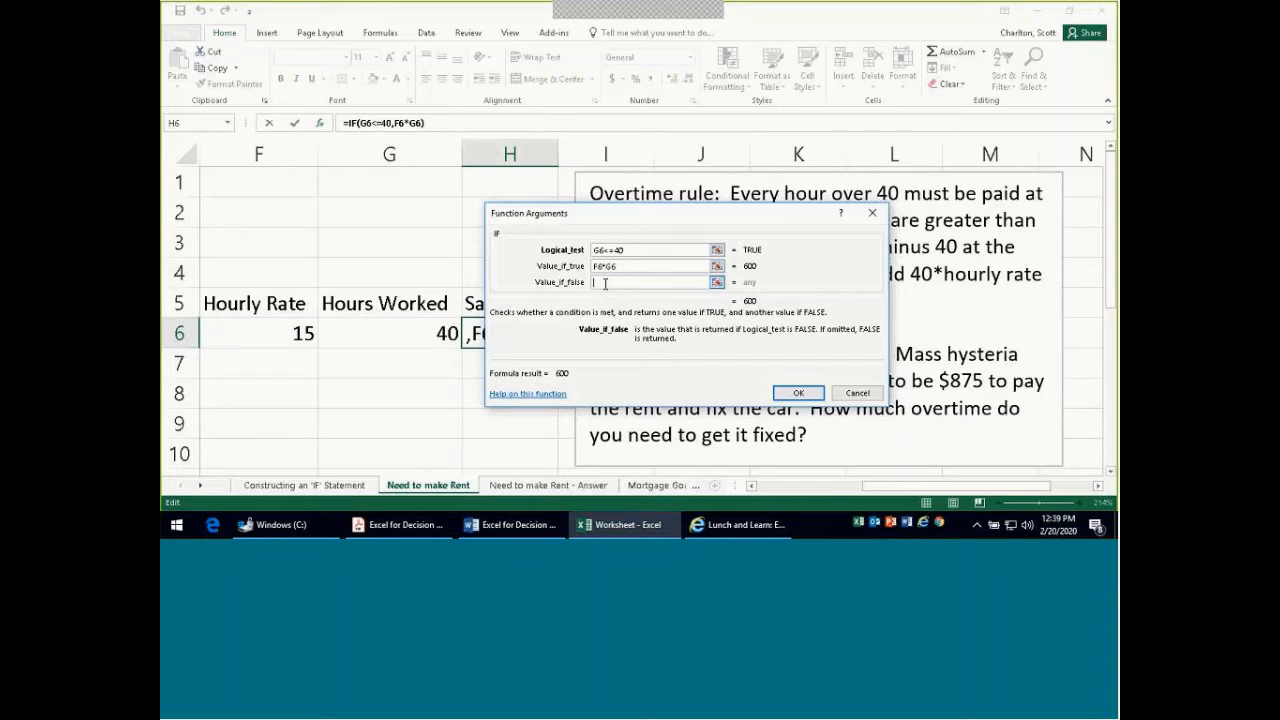
{"action": "left_click", "coordinate": [425, 330]}
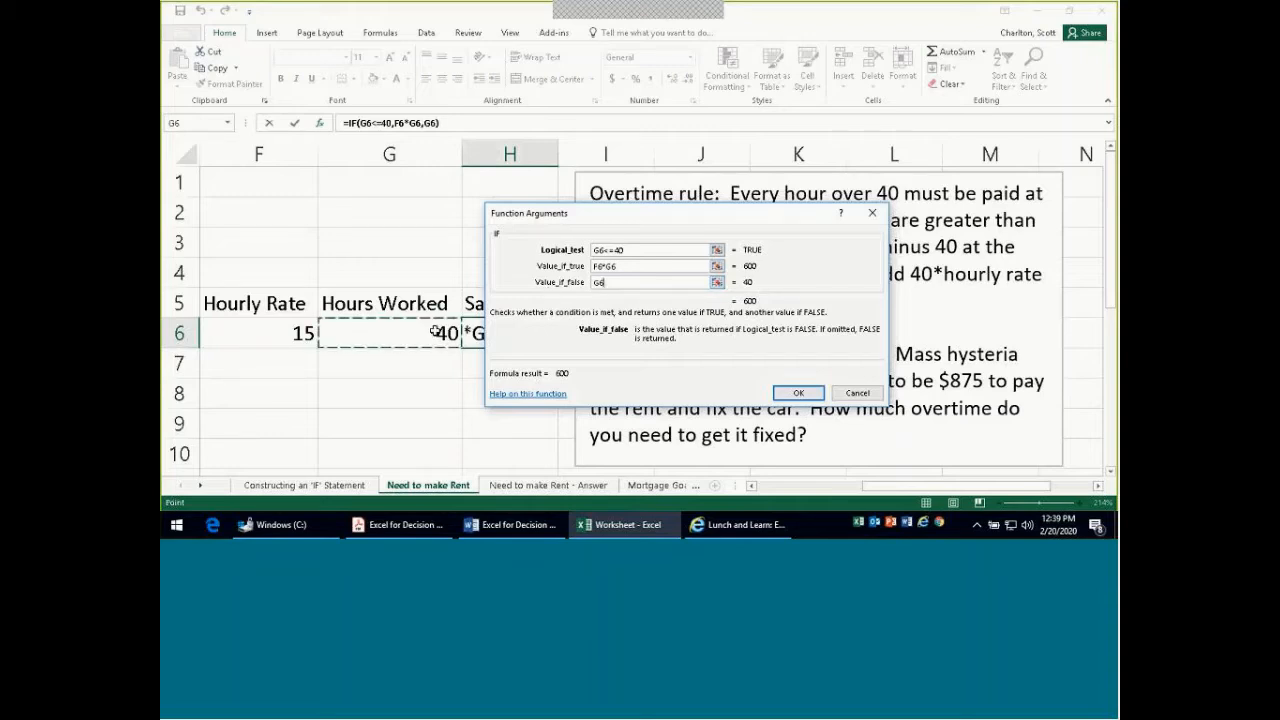
{"action": "type", "text": "-"}
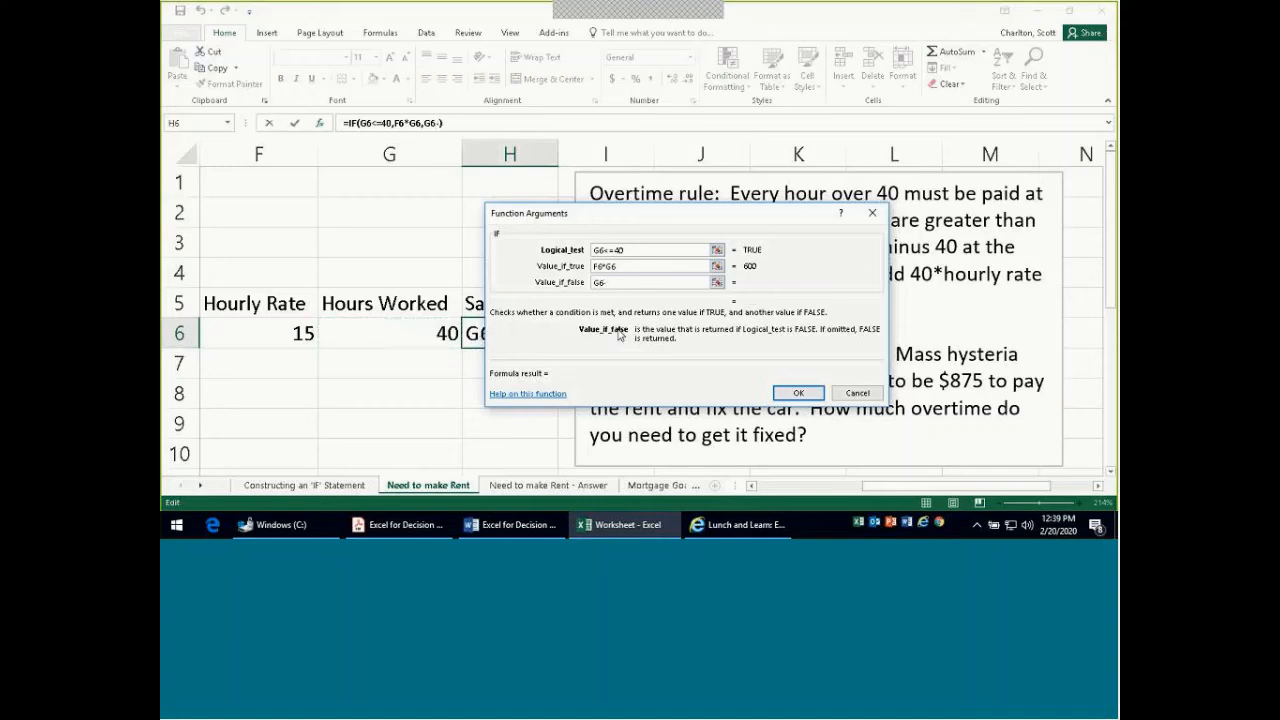
{"action": "type", "text": "40"}
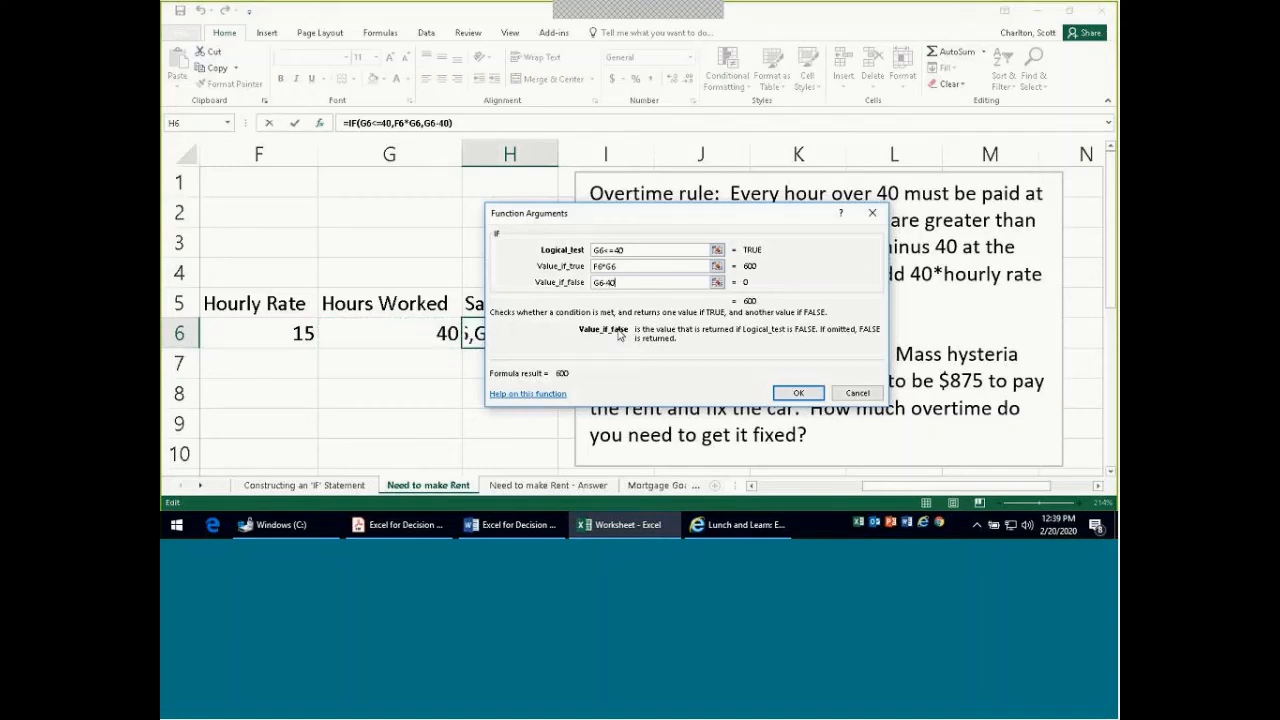
{"action": "left_click", "coordinate": [595, 282]}
{"action": "type", "text": "(G6-40)*"}
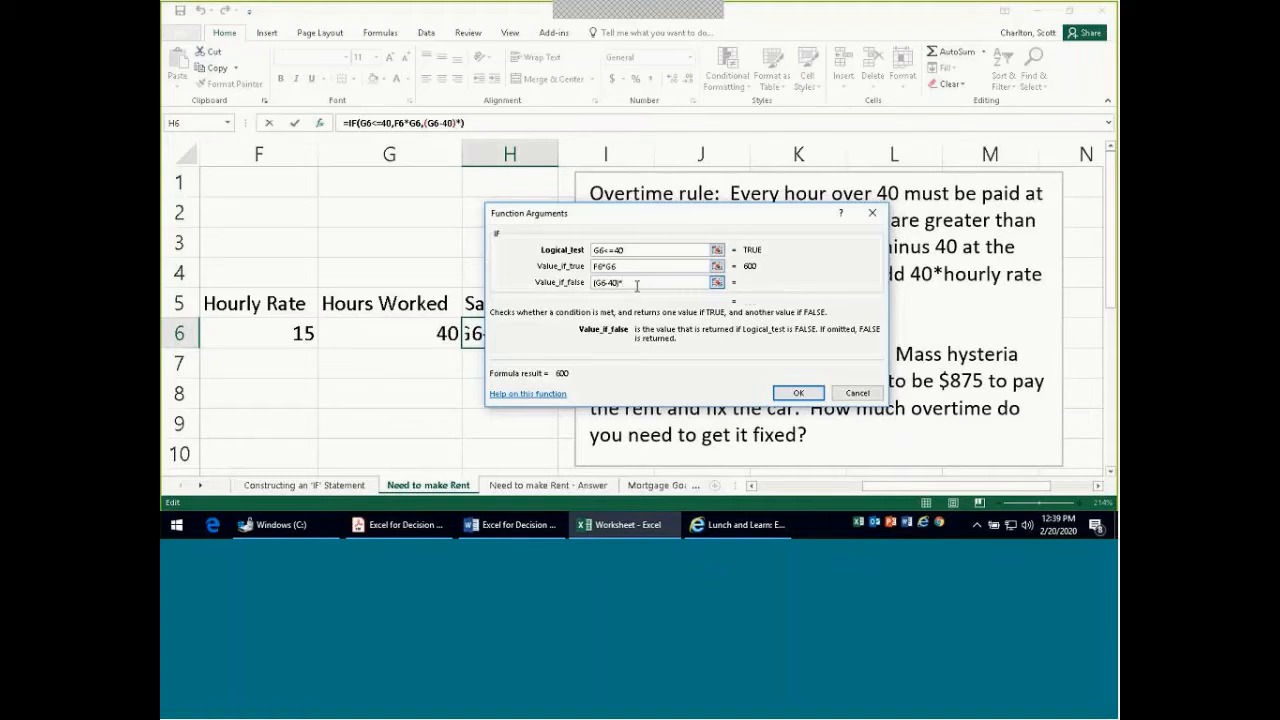
{"action": "type", "text": "1.5*"}
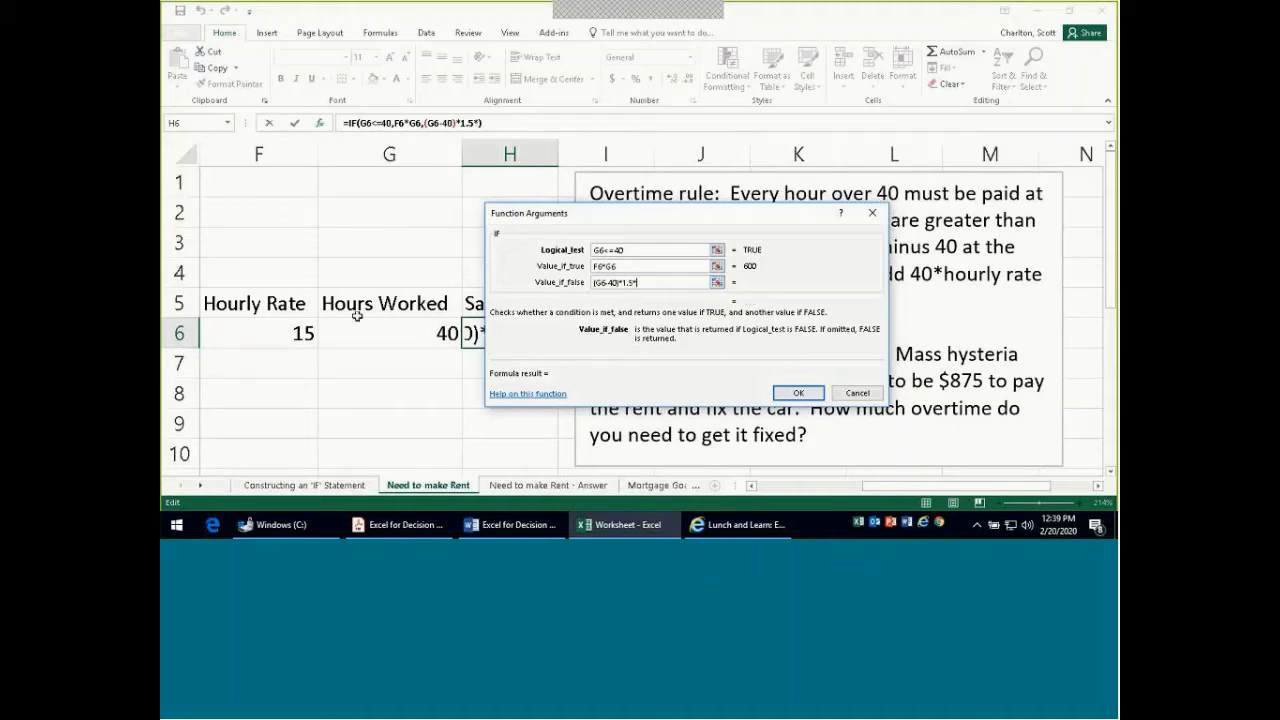
{"action": "left_click", "coordinate": [292, 334]}
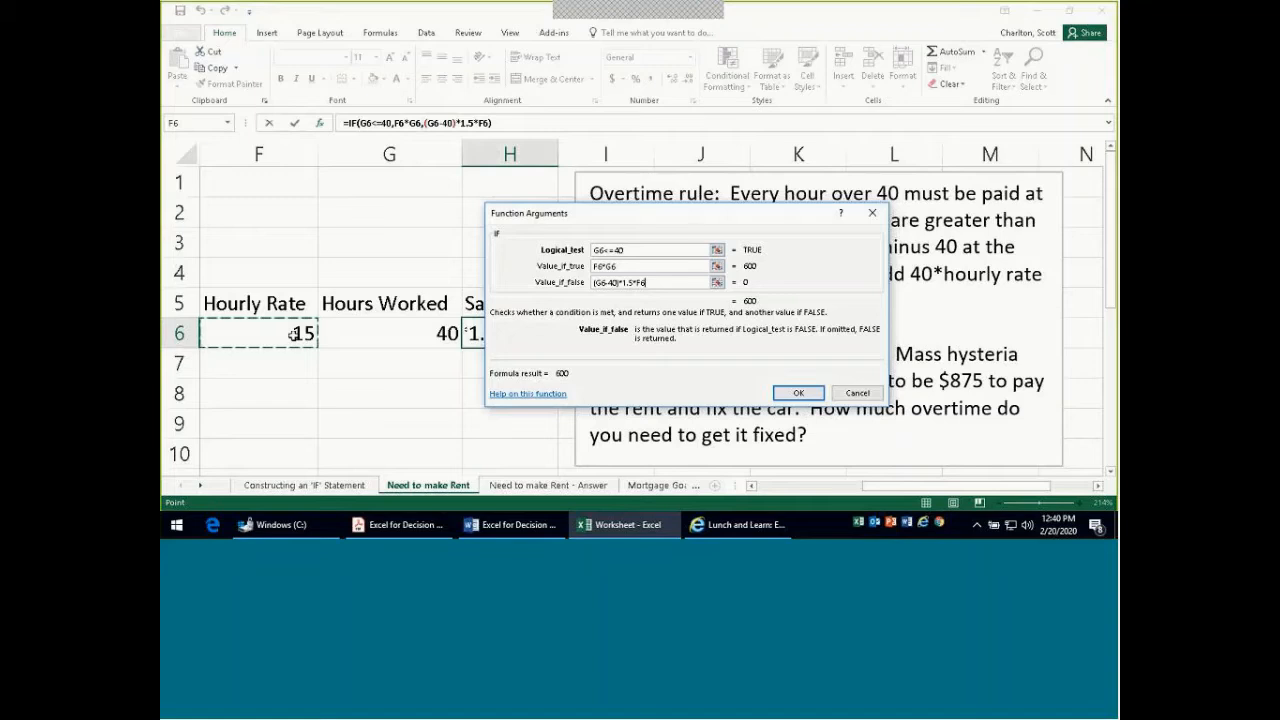
Step: Add the regular pay +(40*F6) to the value if false and enter the Salary IF function in H6
{"action": "type", "text": "+"}
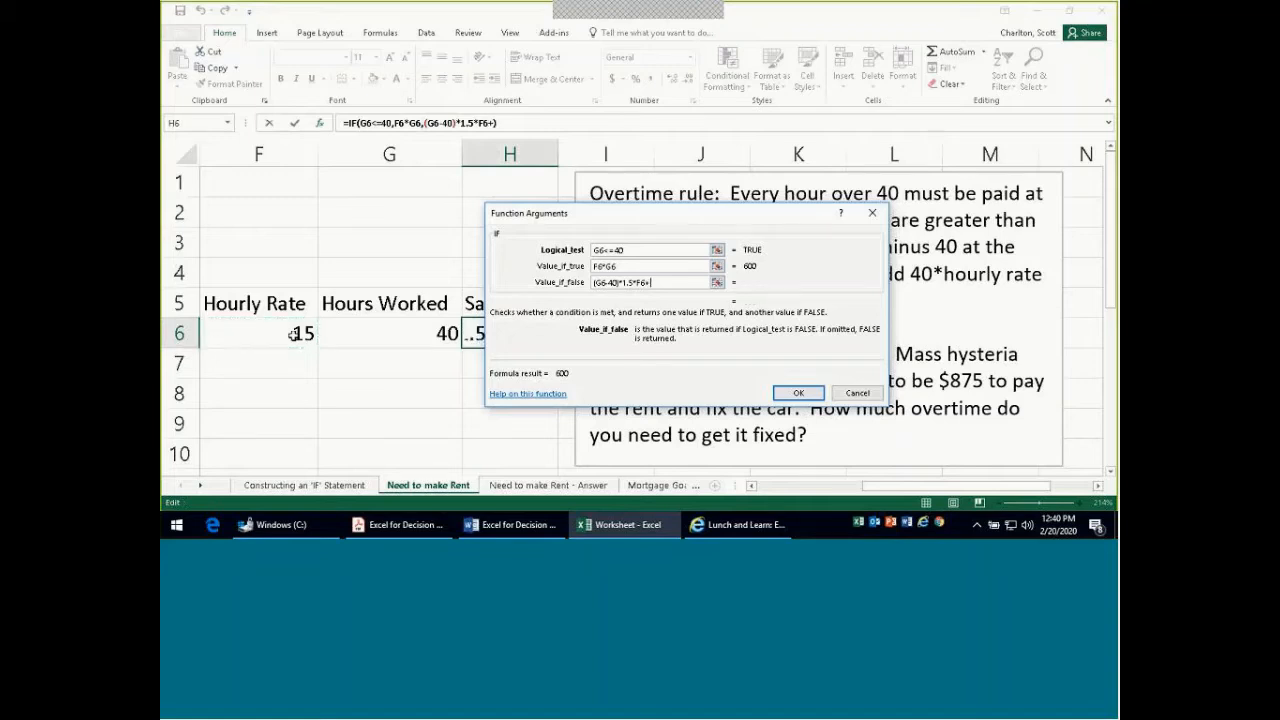
{"action": "type", "text": "(40*"}
{"action": "left_click", "coordinate": [298, 334]}
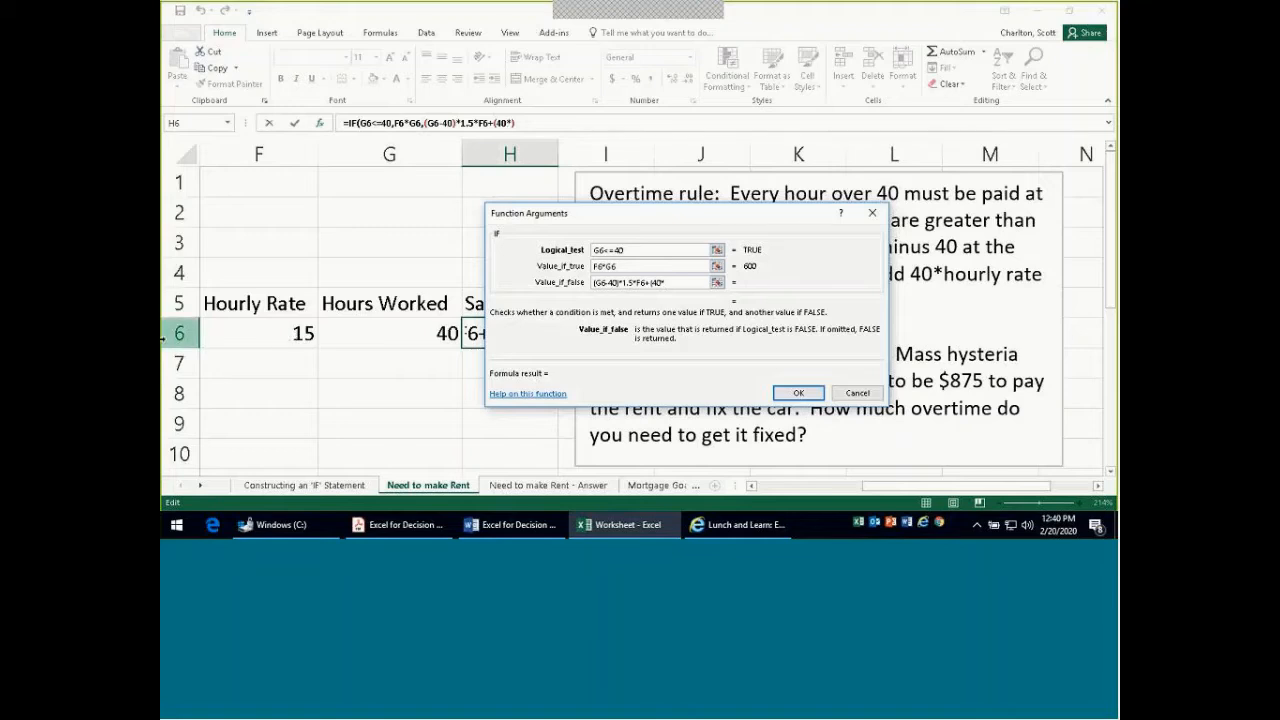
{"action": "type", "text": ")"}
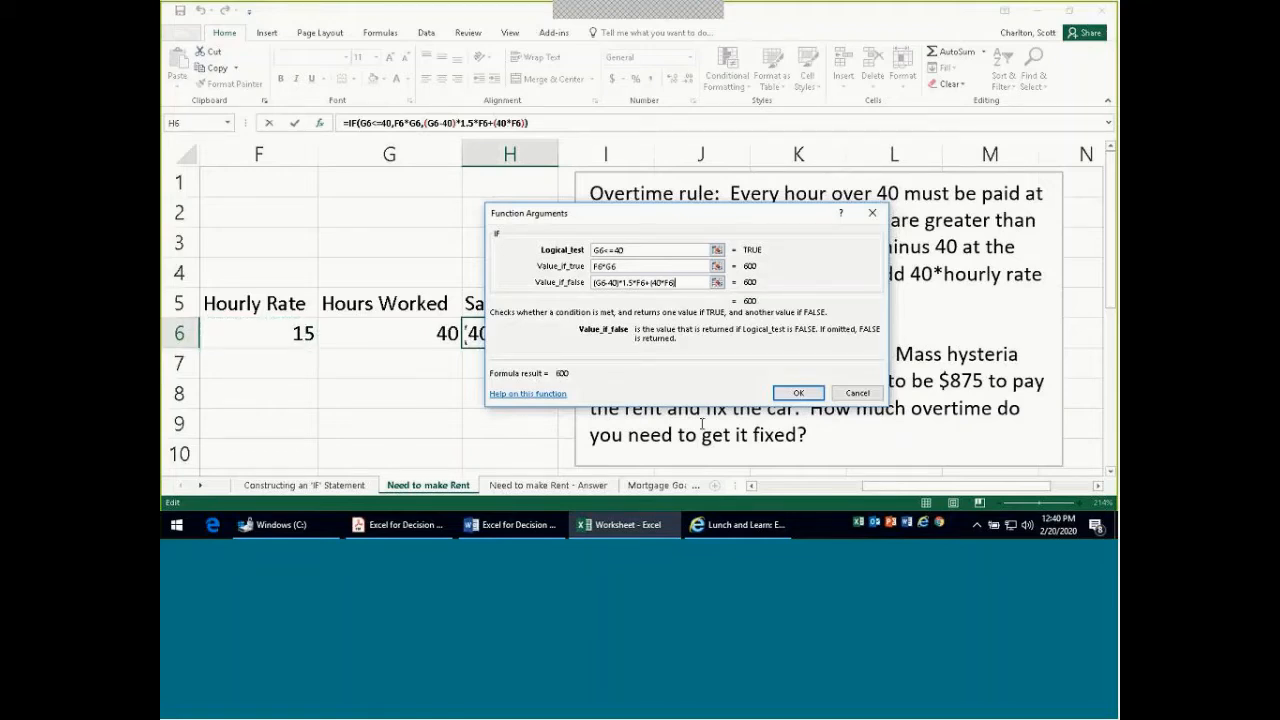
{"action": "left_click", "coordinate": [797, 393]}
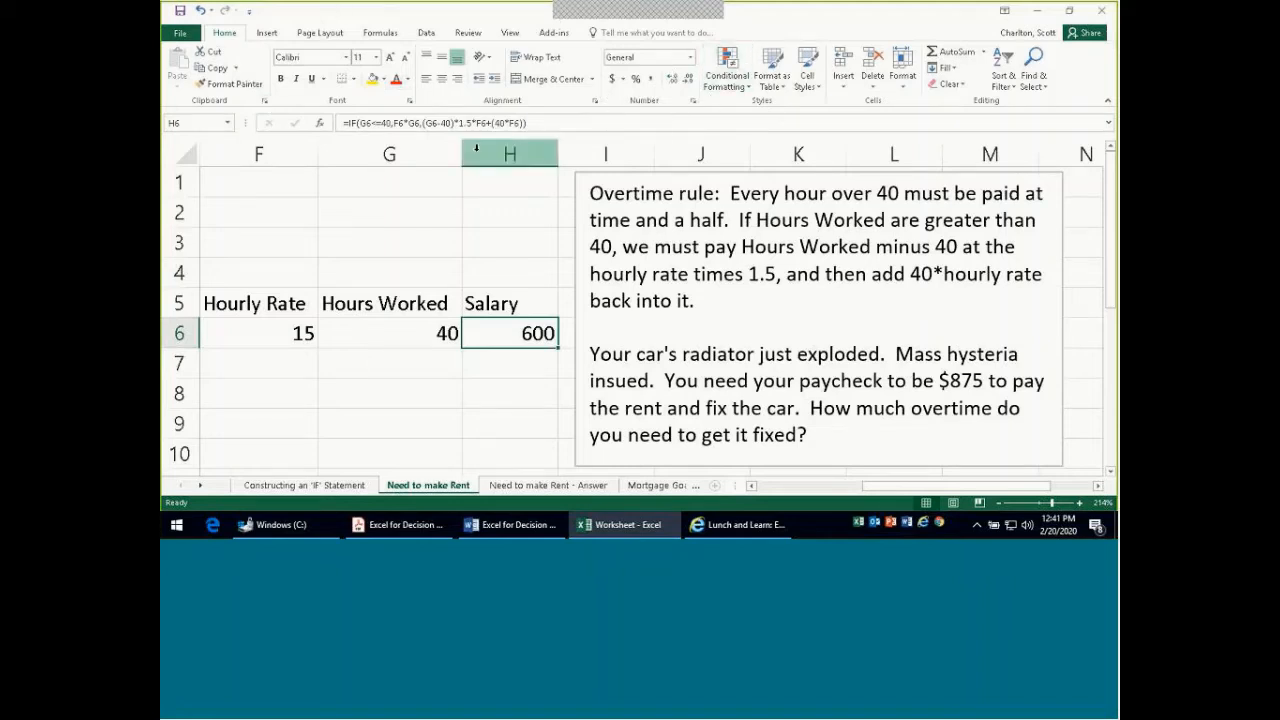
{"action": "left_click", "coordinate": [424, 33]}
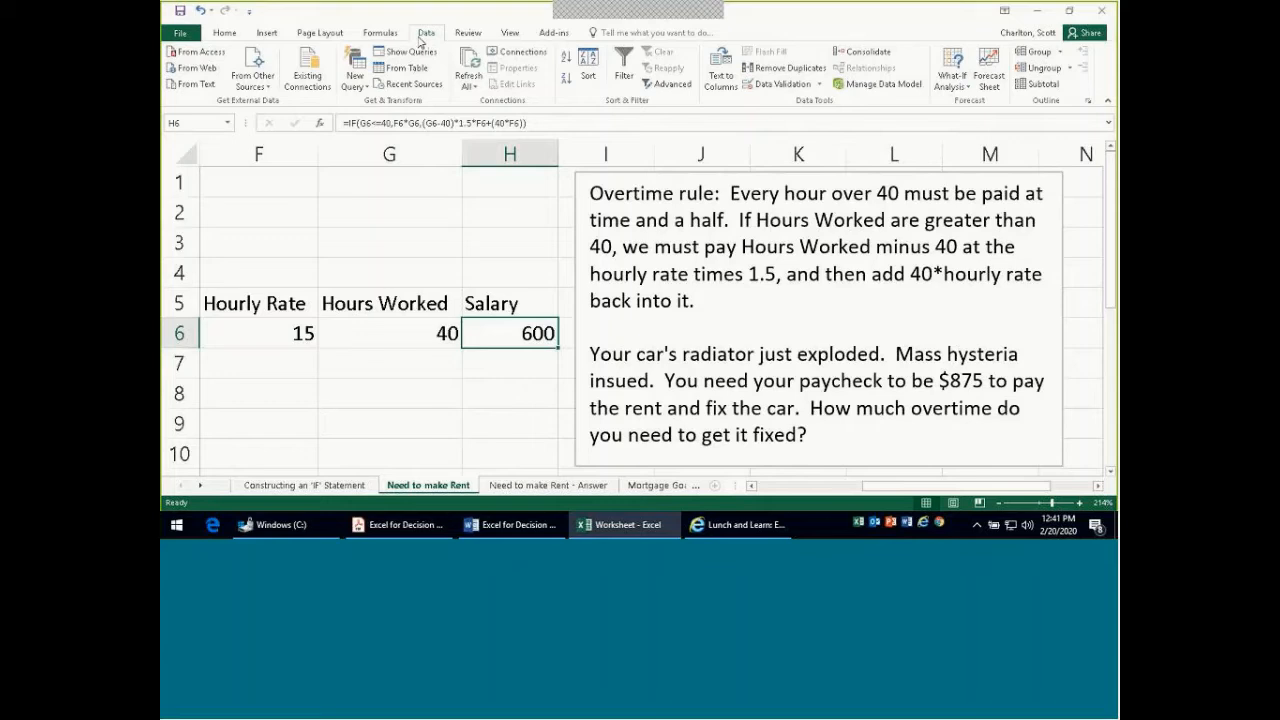
{"action": "left_click", "coordinate": [237, 36]}
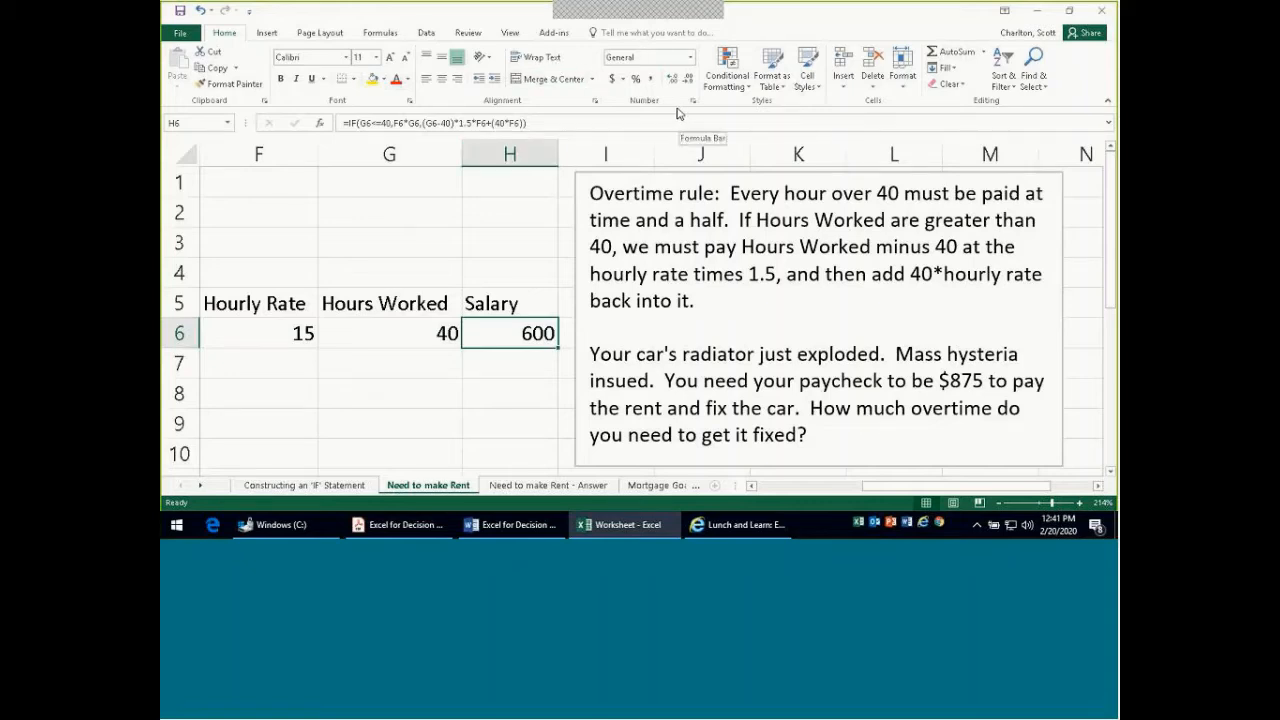
{"action": "scroll", "coordinate": [731, 62], "scroll_direction": "up", "scroll_amount": 1}
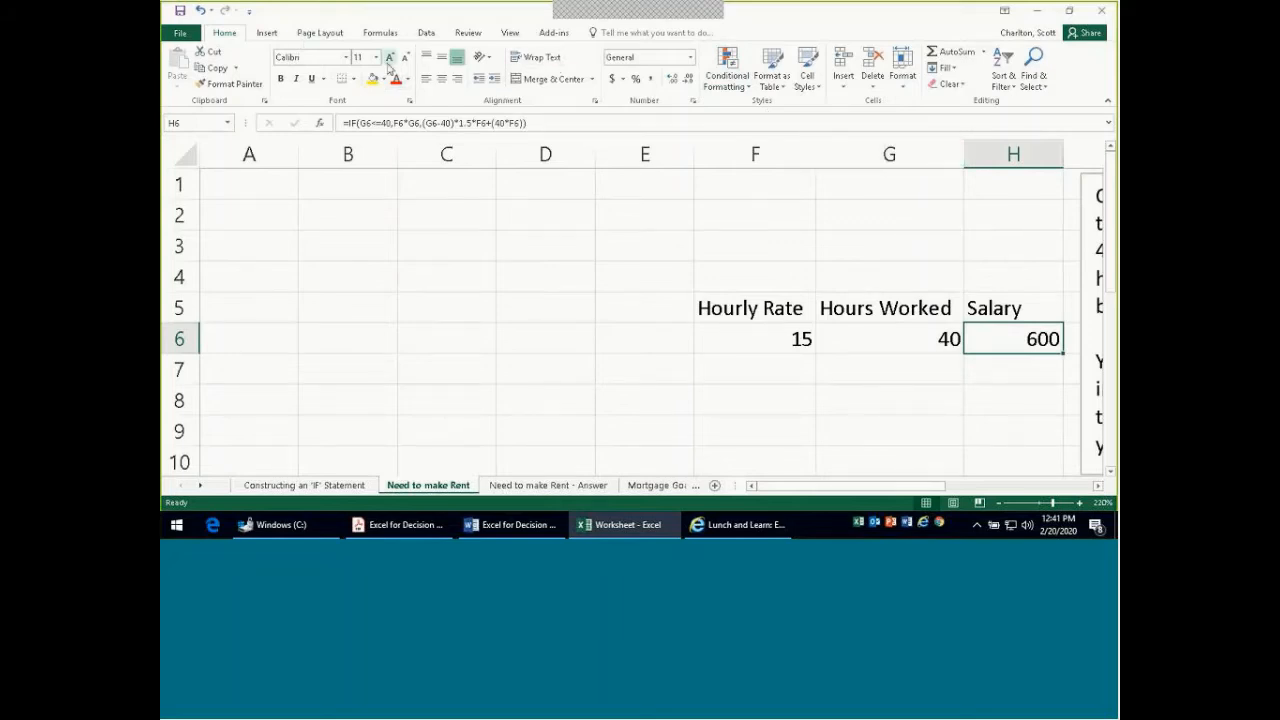
{"action": "left_click", "coordinate": [378, 33]}
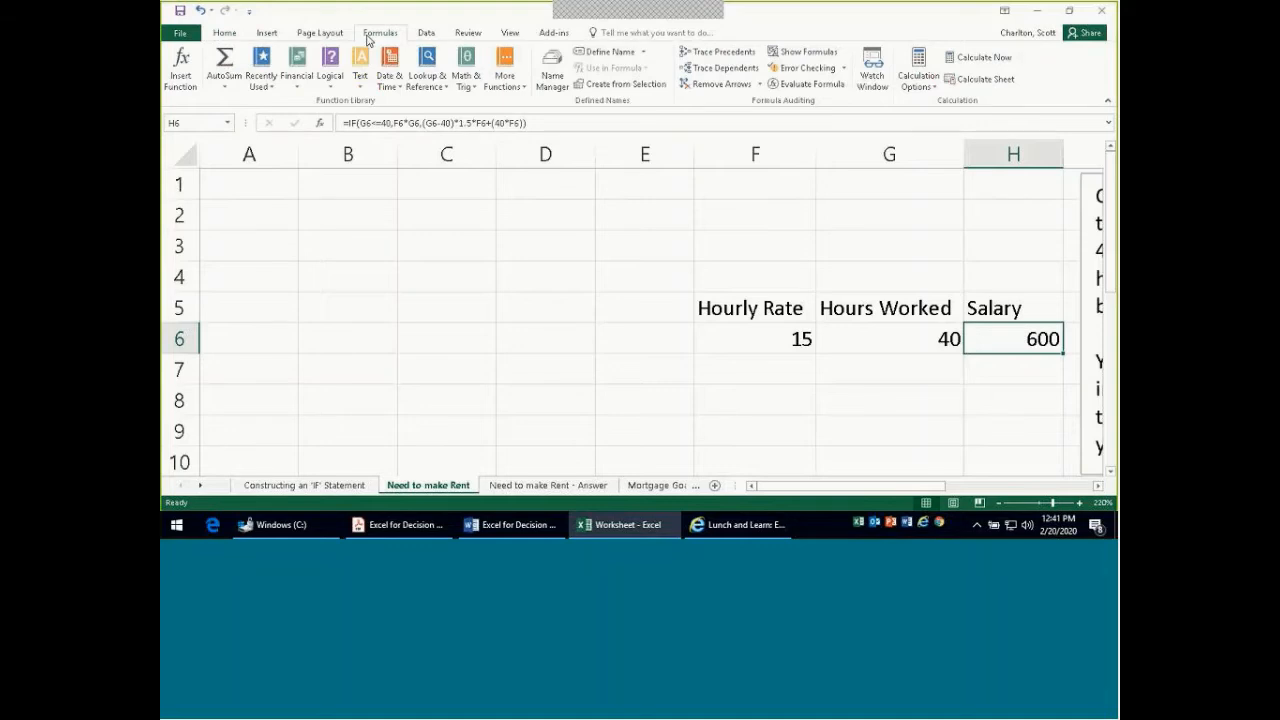
Step: Start a Goal Seek analysis with the Salary cell H6 as the set cell
{"action": "left_click", "coordinate": [426, 33]}
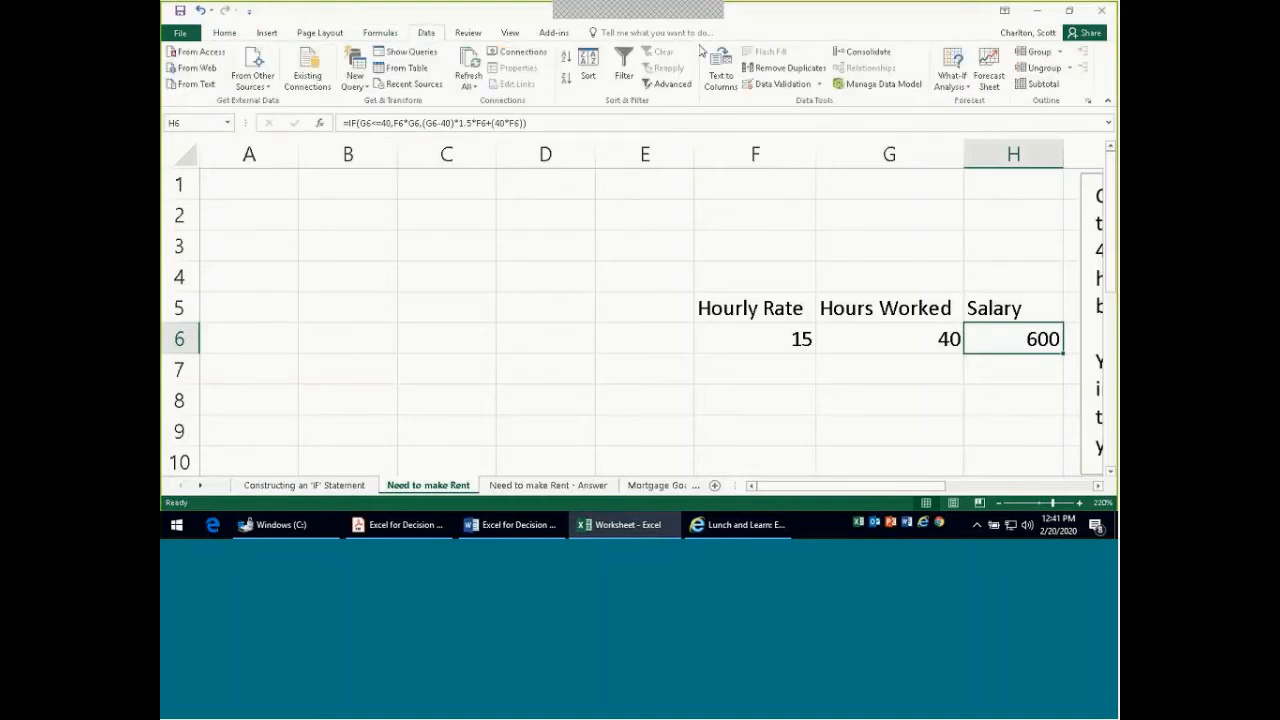
{"action": "left_click", "coordinate": [1098, 487]}
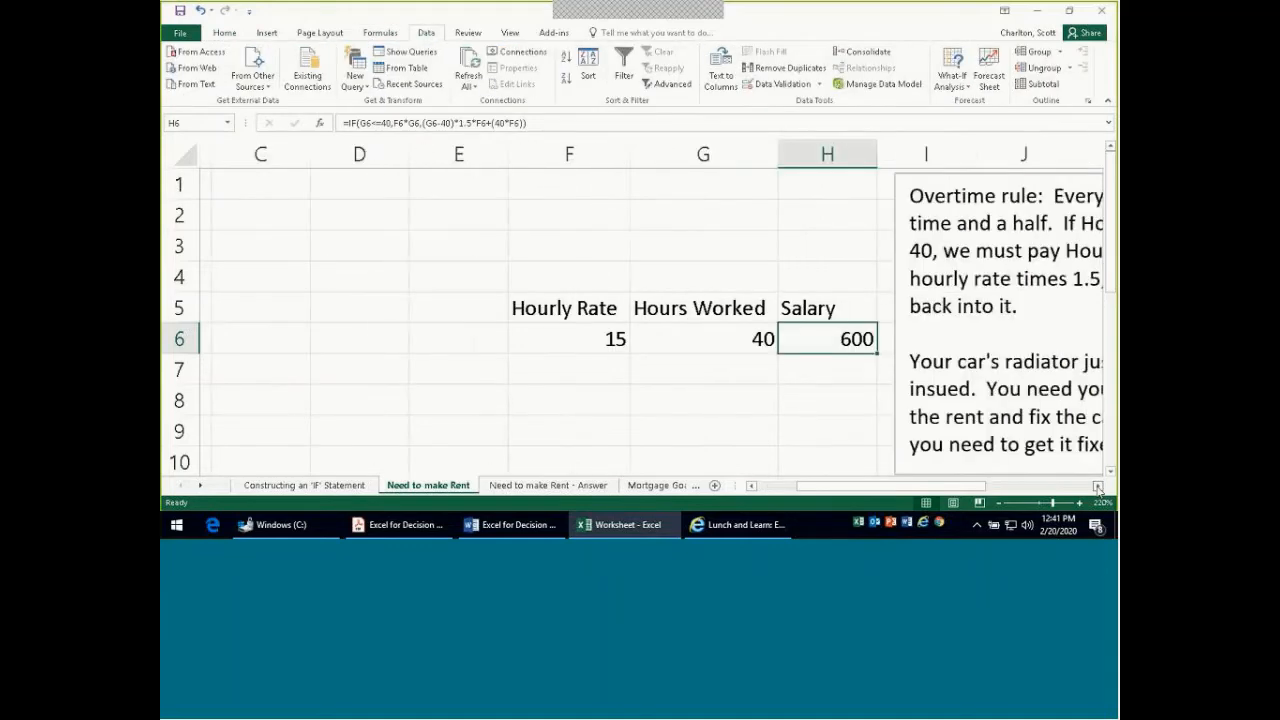
{"action": "left_click", "coordinate": [948, 86]}
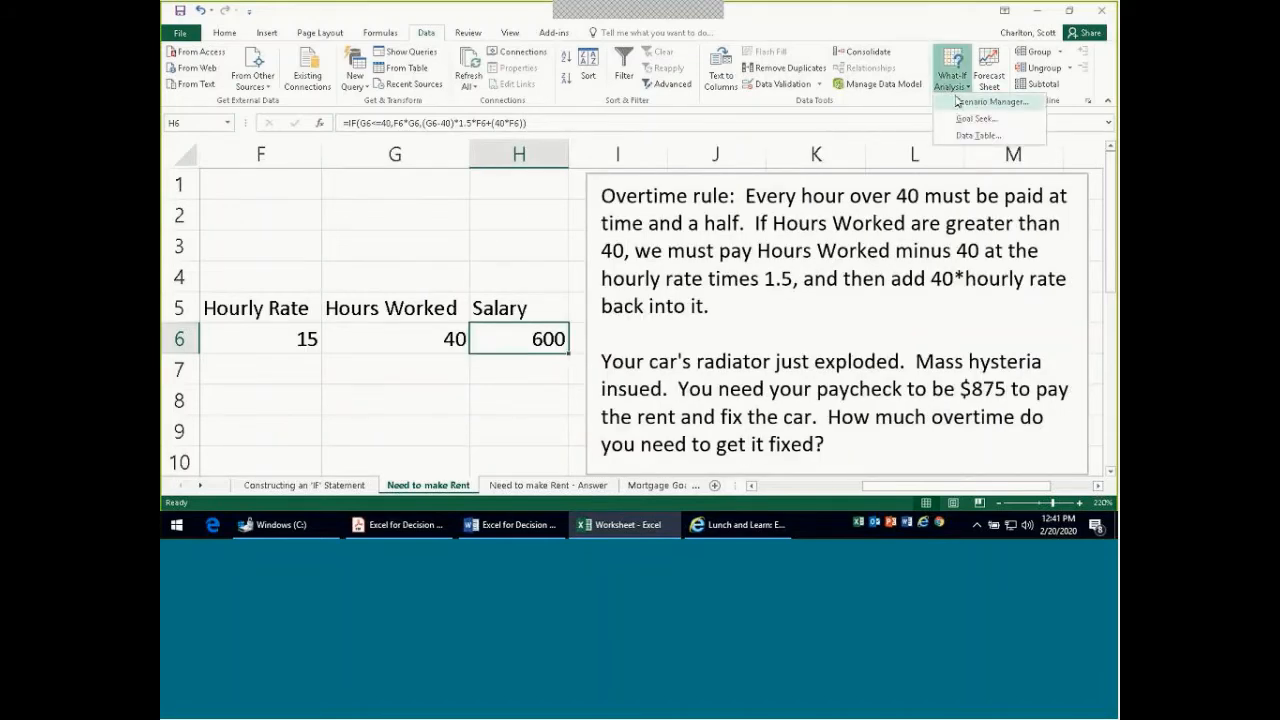
{"action": "left_click", "coordinate": [965, 120]}
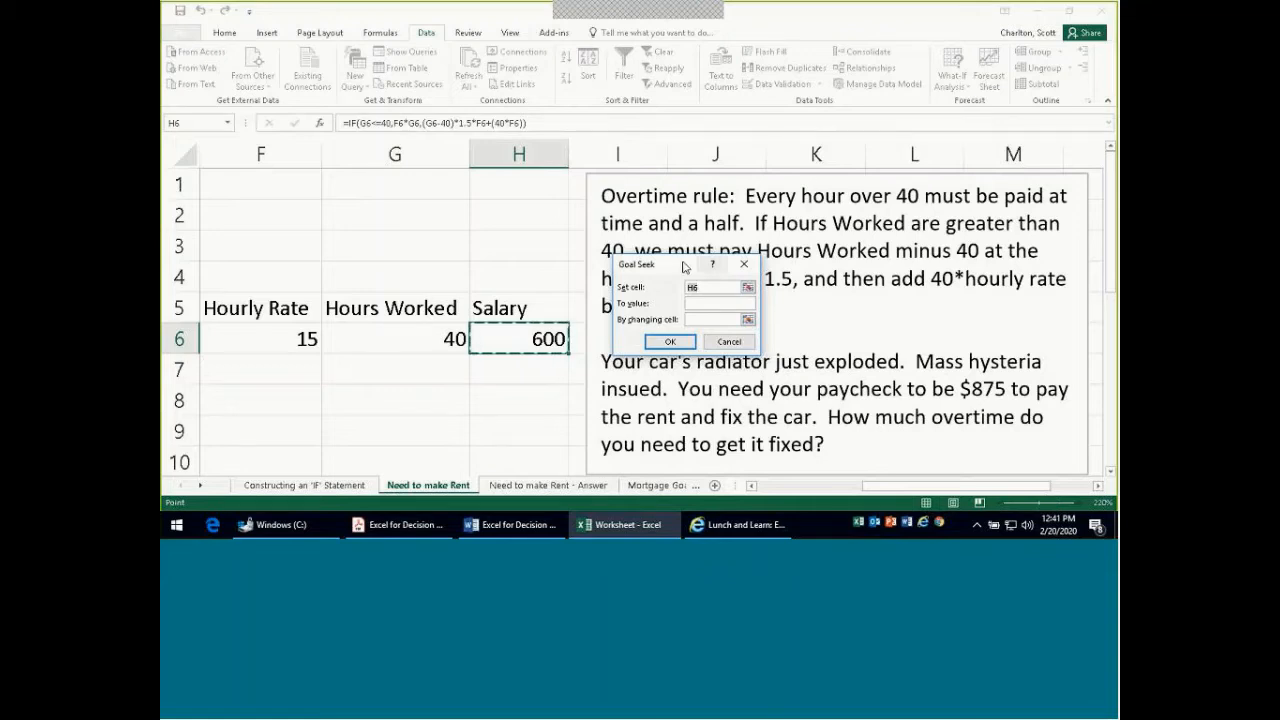
{"action": "left_click_drag", "start_coordinate": [686, 266], "coordinate": [666, 250]}
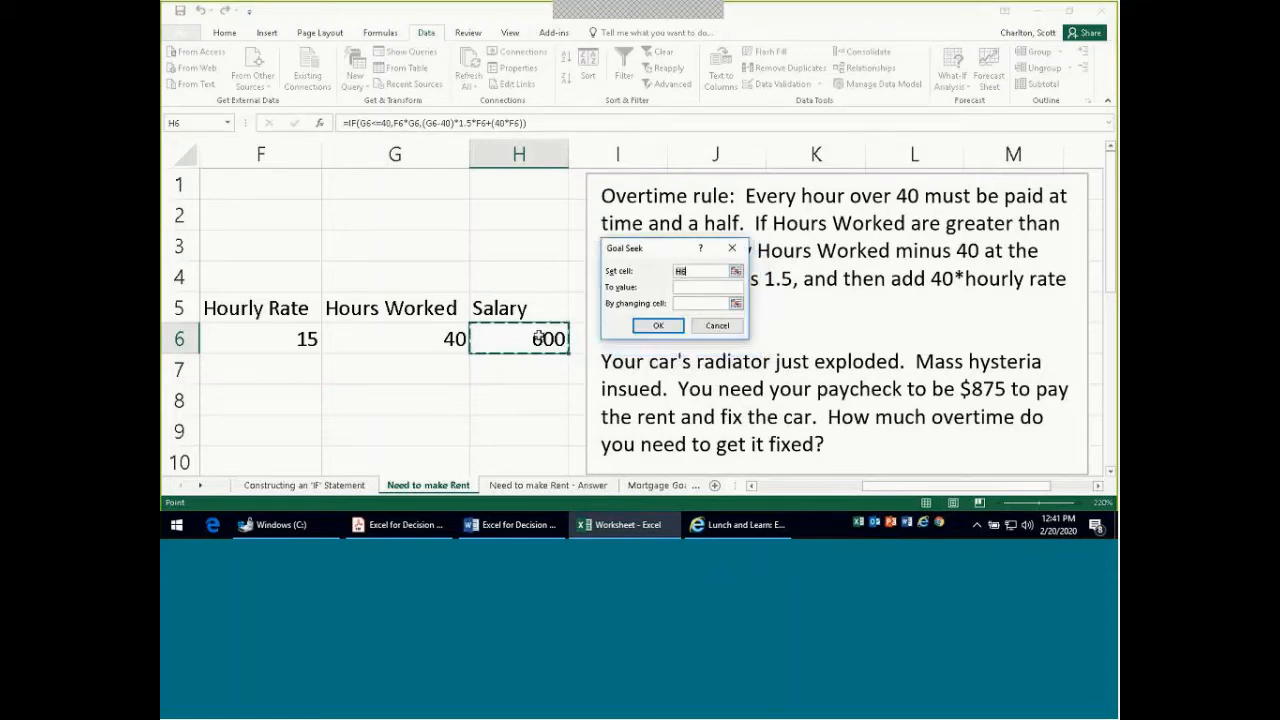
{"action": "left_click", "coordinate": [539, 336]}
Step: Seek a target value of 875 by changing the Hours Worked cell G6, and accept the solution
{"action": "left_click", "coordinate": [687, 288]}
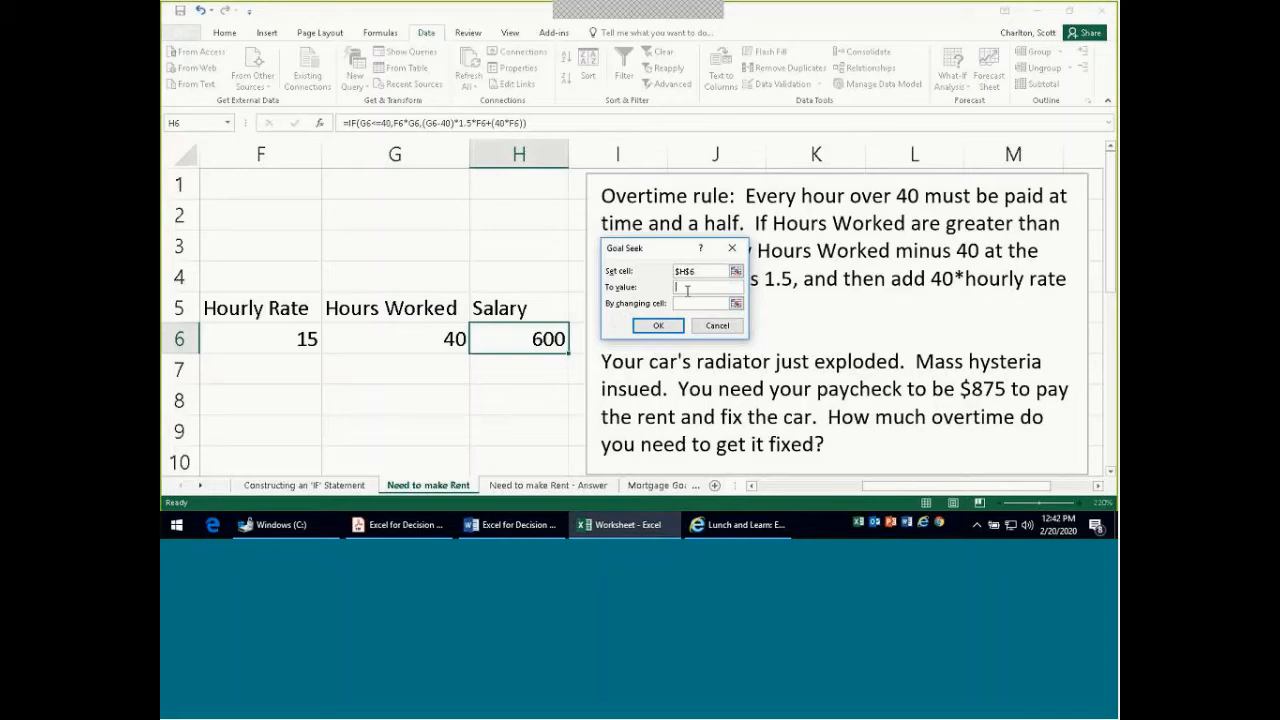
{"action": "type", "text": "875"}
{"action": "left_click", "coordinate": [678, 302]}
{"action": "left_click", "coordinate": [452, 339]}
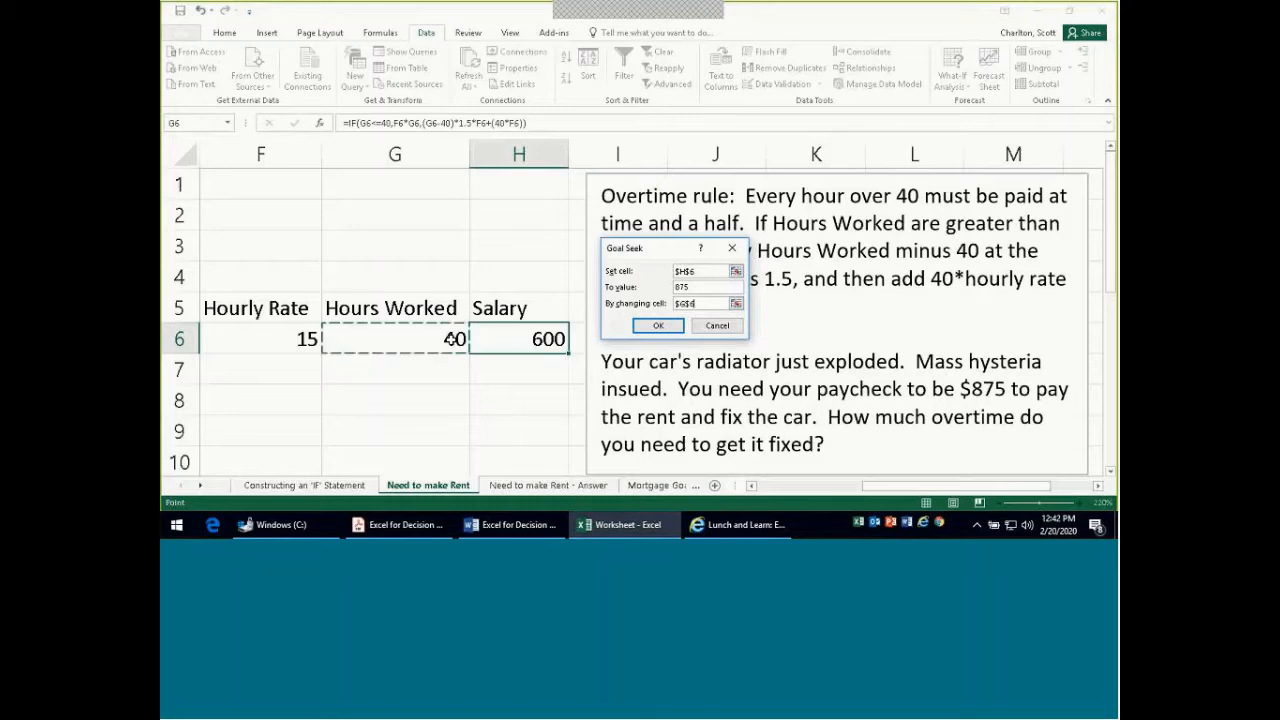
{"action": "left_click", "coordinate": [656, 326]}
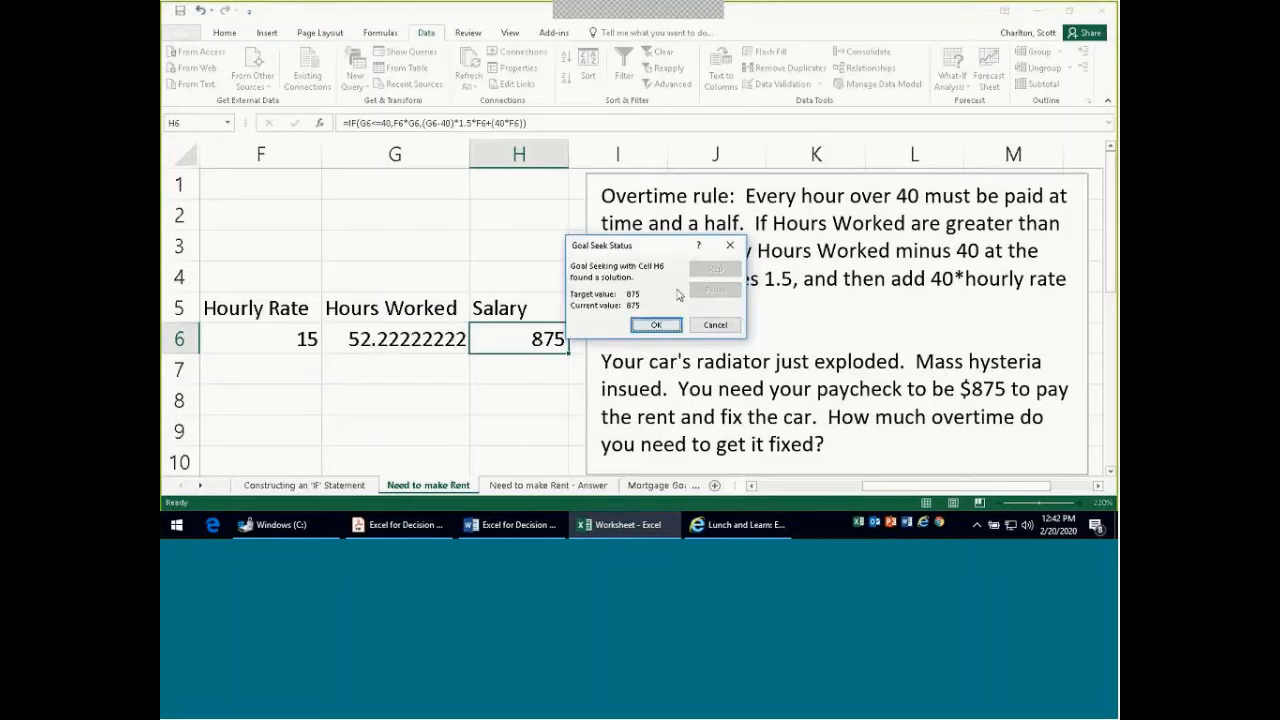
{"action": "left_click", "coordinate": [641, 324]}
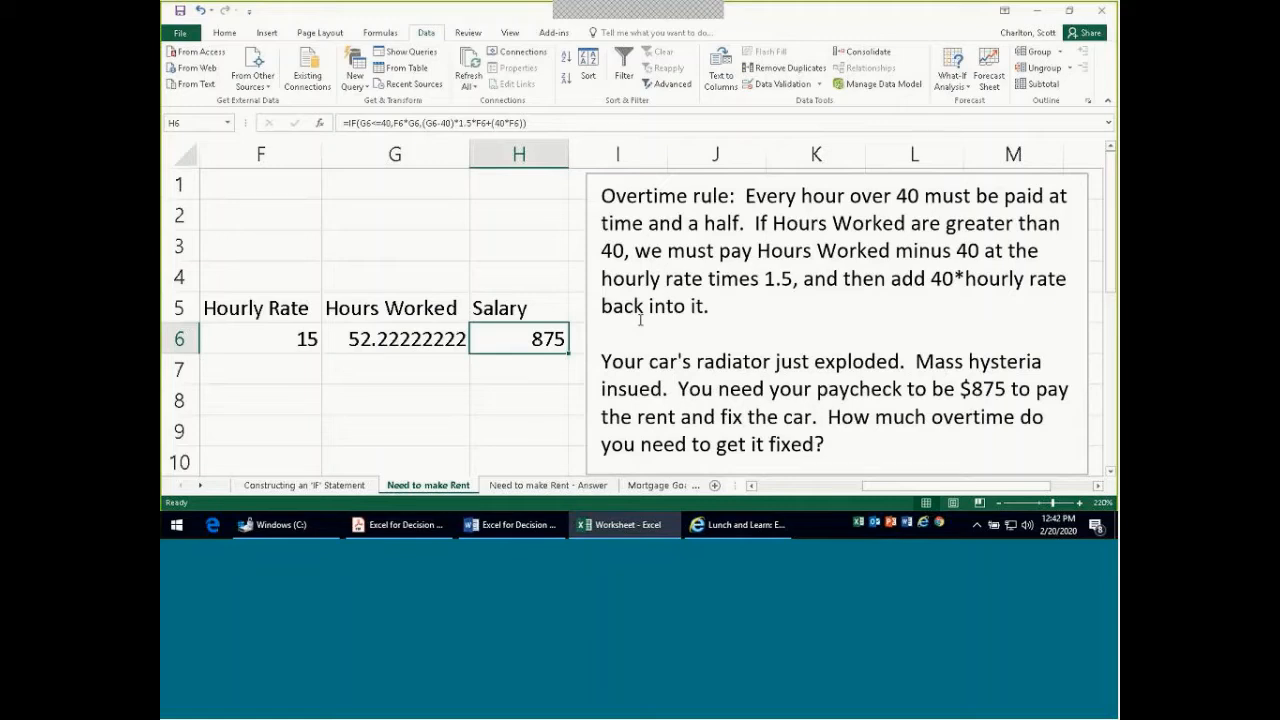
Step: Reset the Hours Worked in G6 to 40
{"action": "left_click", "coordinate": [445, 343]}
{"action": "double_click", "coordinate": [445, 343]}
{"action": "key", "text": "Escape"}
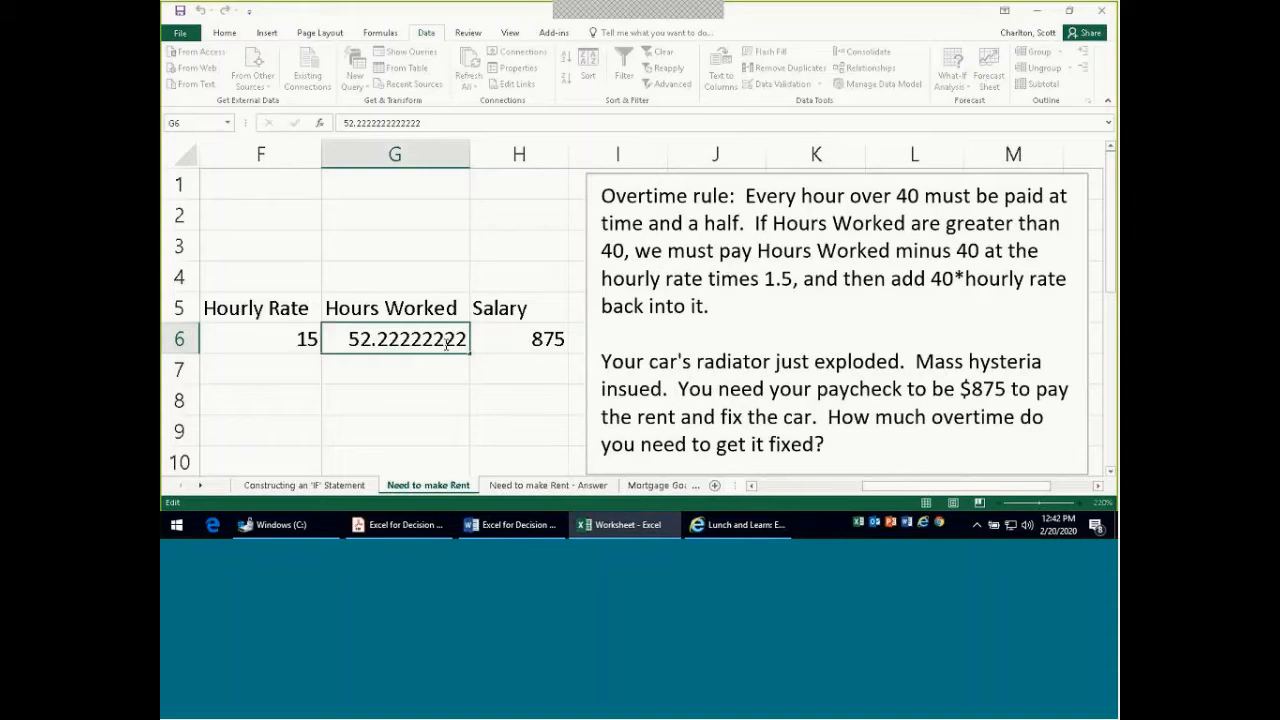
{"action": "key", "text": "BackSpace"}
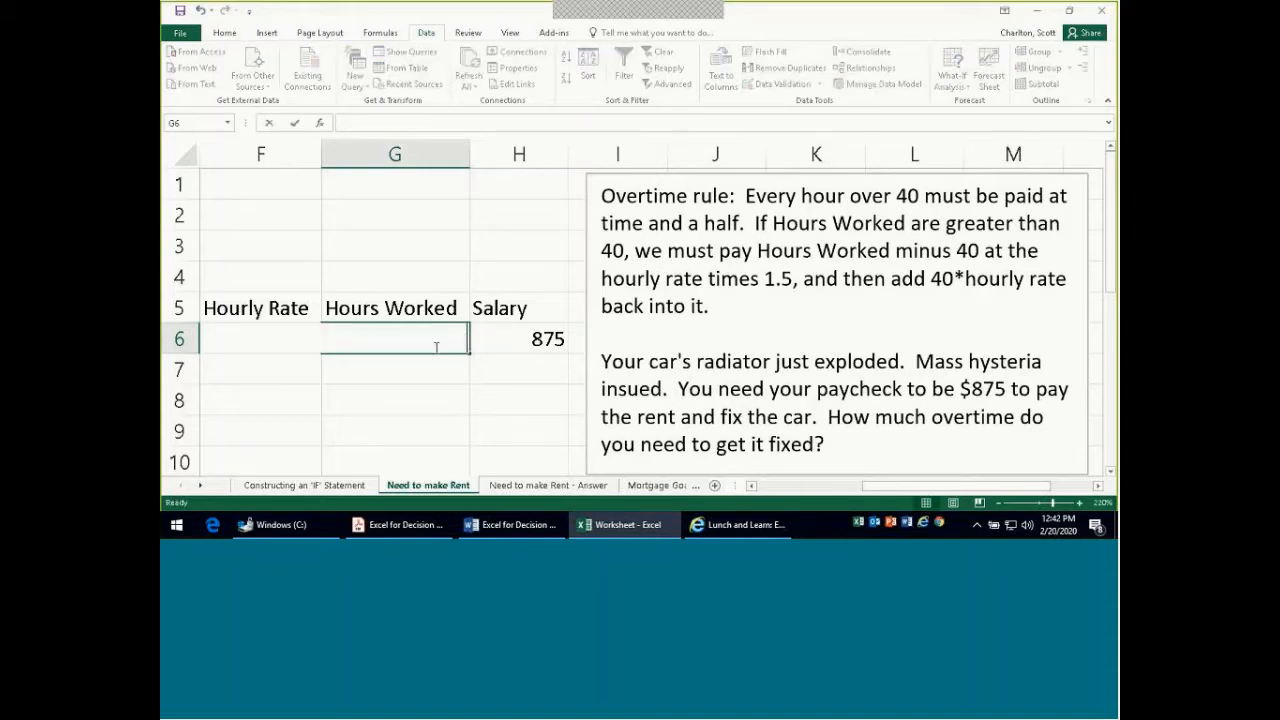
{"action": "type", "text": "40"}
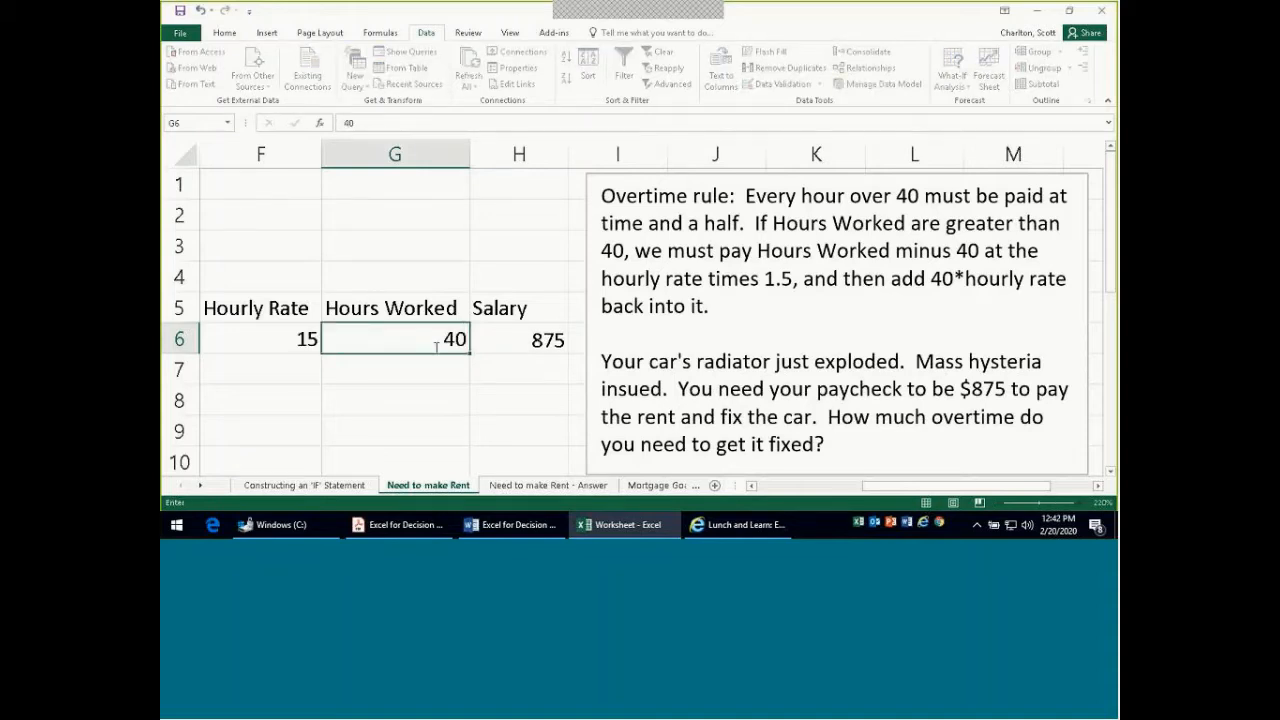
{"action": "key", "text": "Return"}
Step: Set up another Goal Seek on the Salary cell H6 with a target value of 875
{"action": "left_click", "coordinate": [543, 338]}
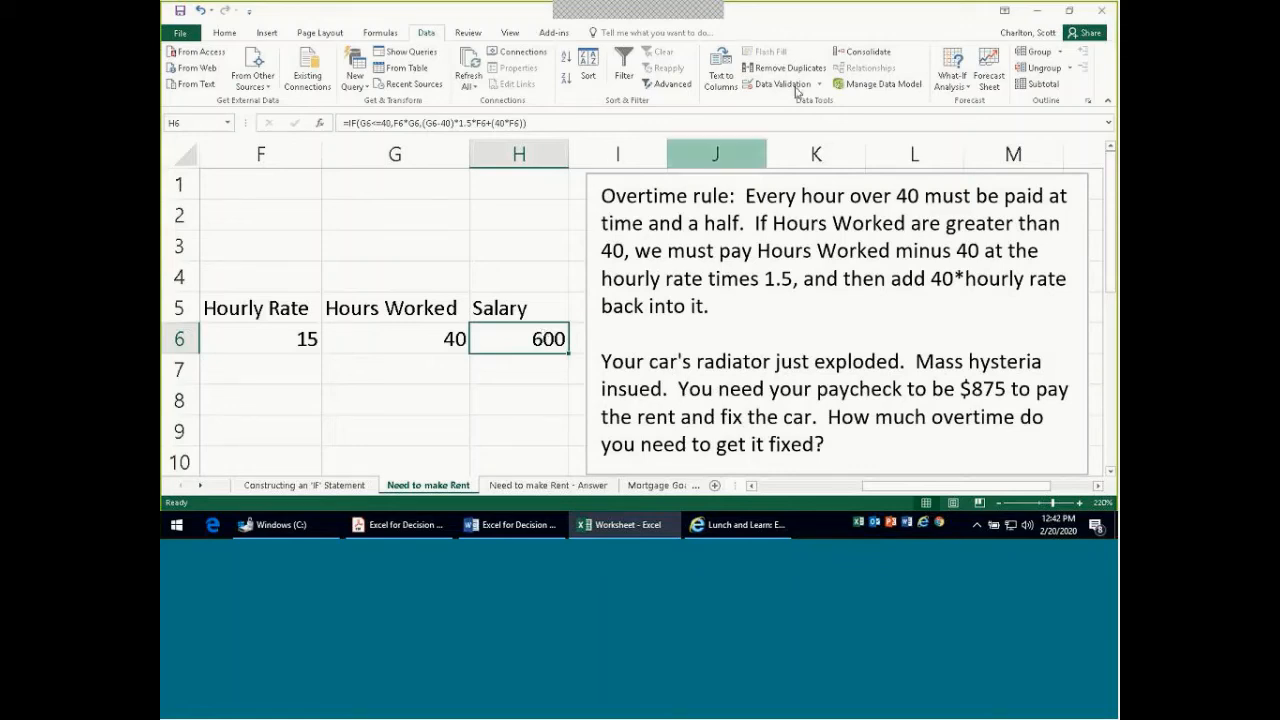
{"action": "left_click", "coordinate": [950, 80]}
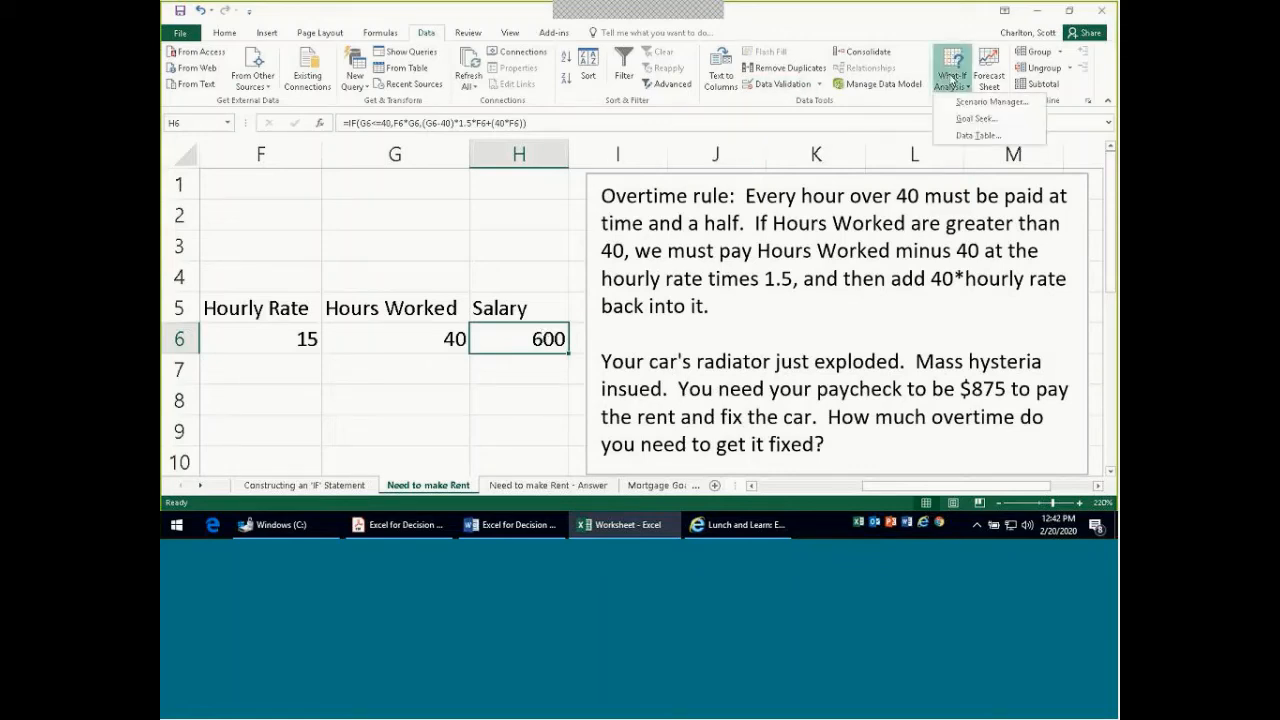
{"action": "left_click", "coordinate": [955, 118]}
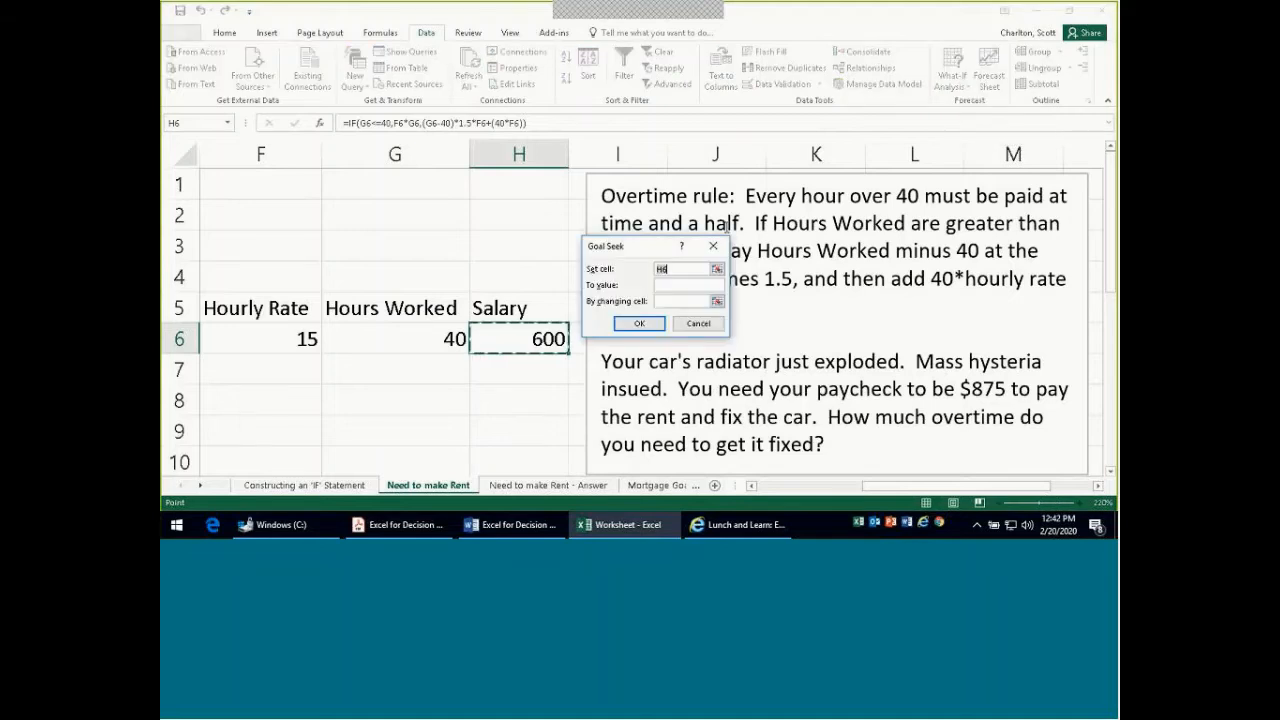
{"action": "left_click", "coordinate": [535, 340]}
{"action": "left_click", "coordinate": [669, 285]}
{"action": "type", "text": "887"}
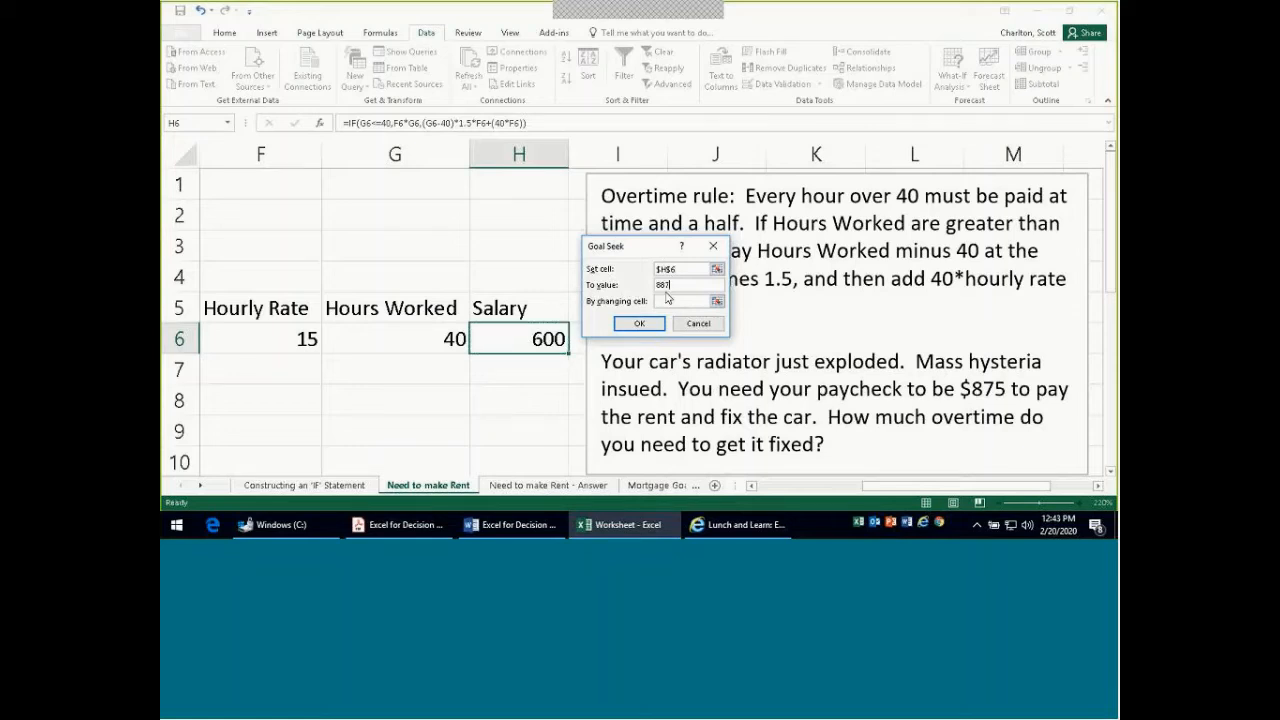
{"action": "key", "text": "BackSpace"}
{"action": "key", "text": "BackSpace"}
{"action": "type", "text": "75"}
Step: Choose the Hours Worked cell G6 as the changing cell and run the Goal Seek
{"action": "left_click", "coordinate": [668, 300]}
{"action": "left_click", "coordinate": [421, 339]}
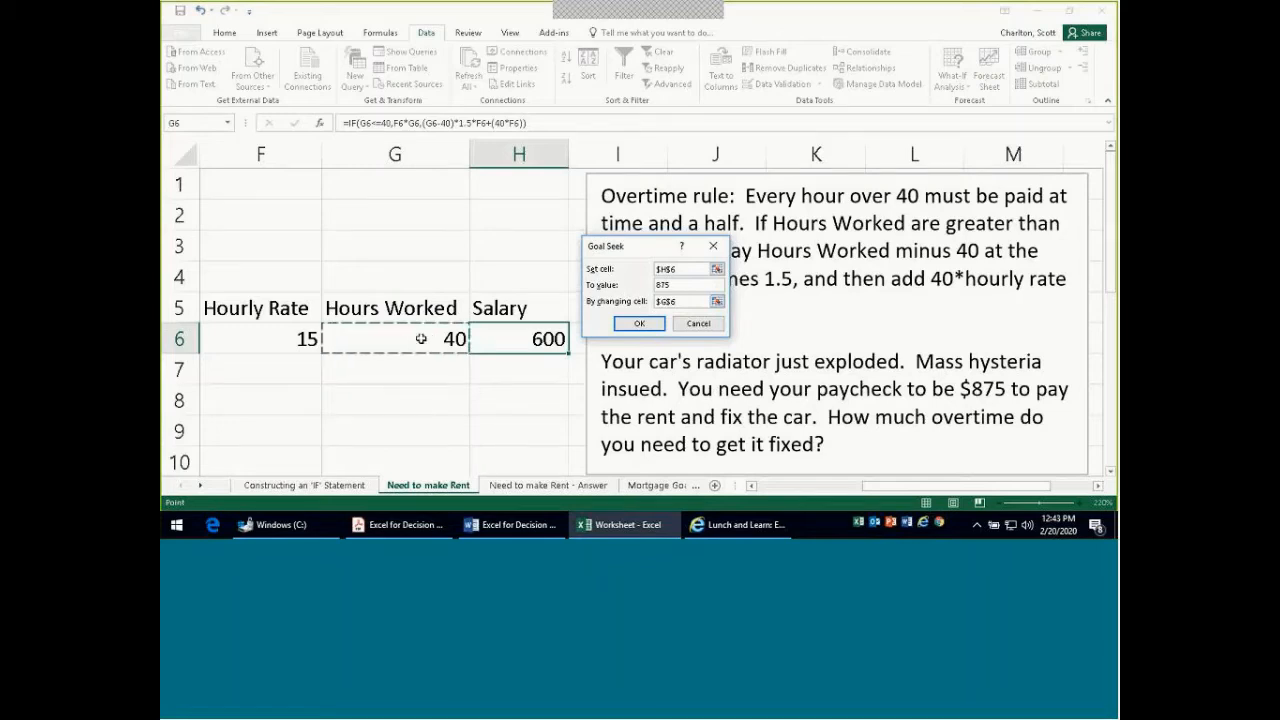
{"action": "left_click", "coordinate": [560, 380]}
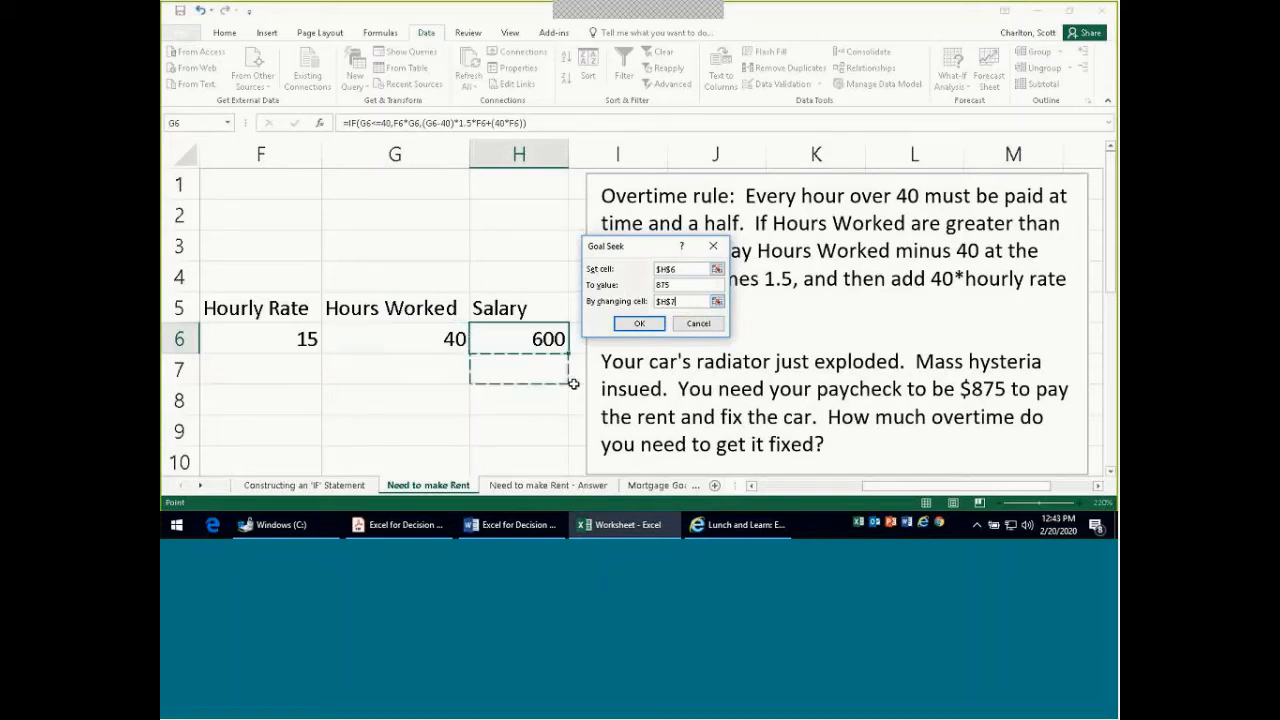
{"action": "left_click", "coordinate": [447, 341]}
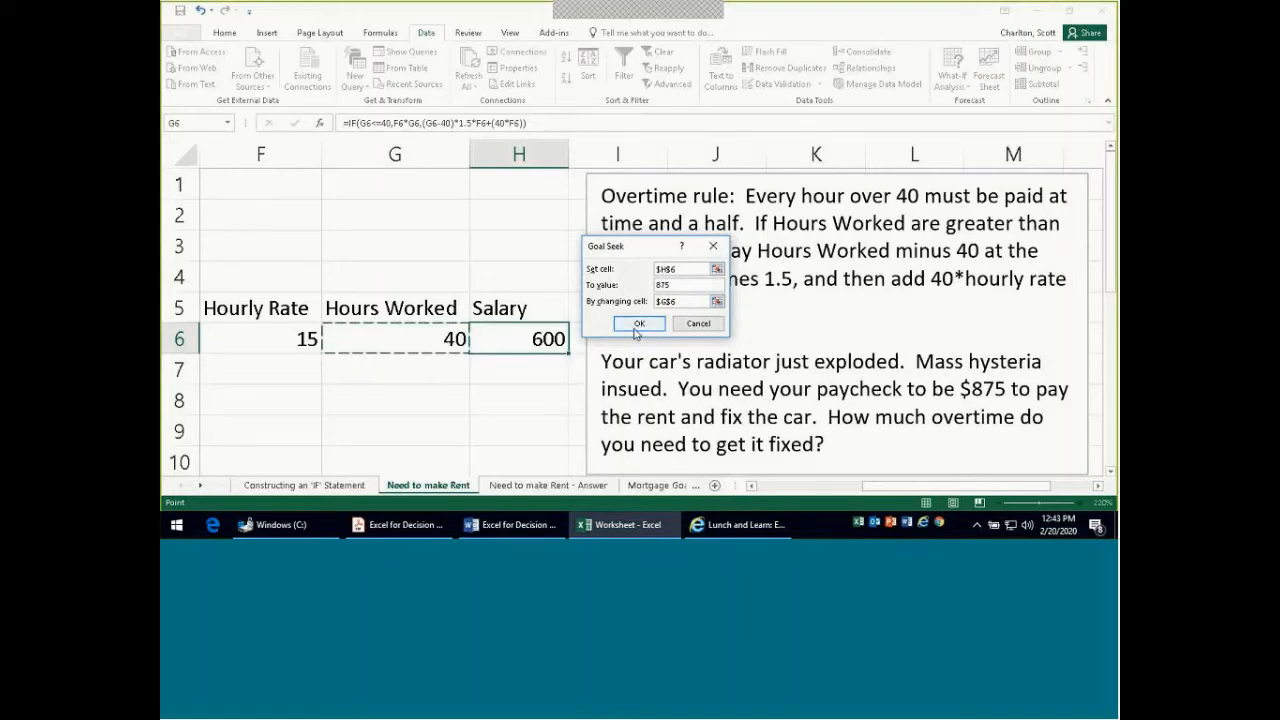
{"action": "left_click", "coordinate": [638, 324]}
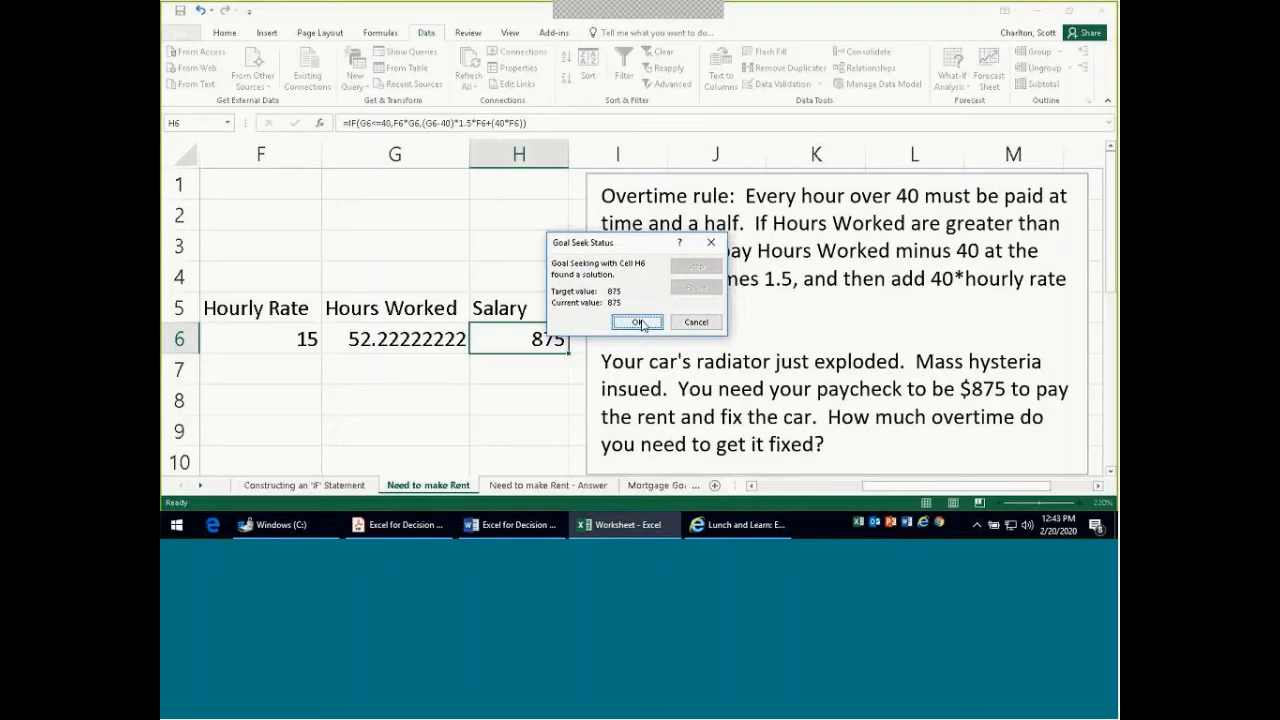
Step: Accept the Goal Seek solution for the salary and switch to the Mortgage Goal of $900 sheet
{"action": "left_click", "coordinate": [637, 323]}
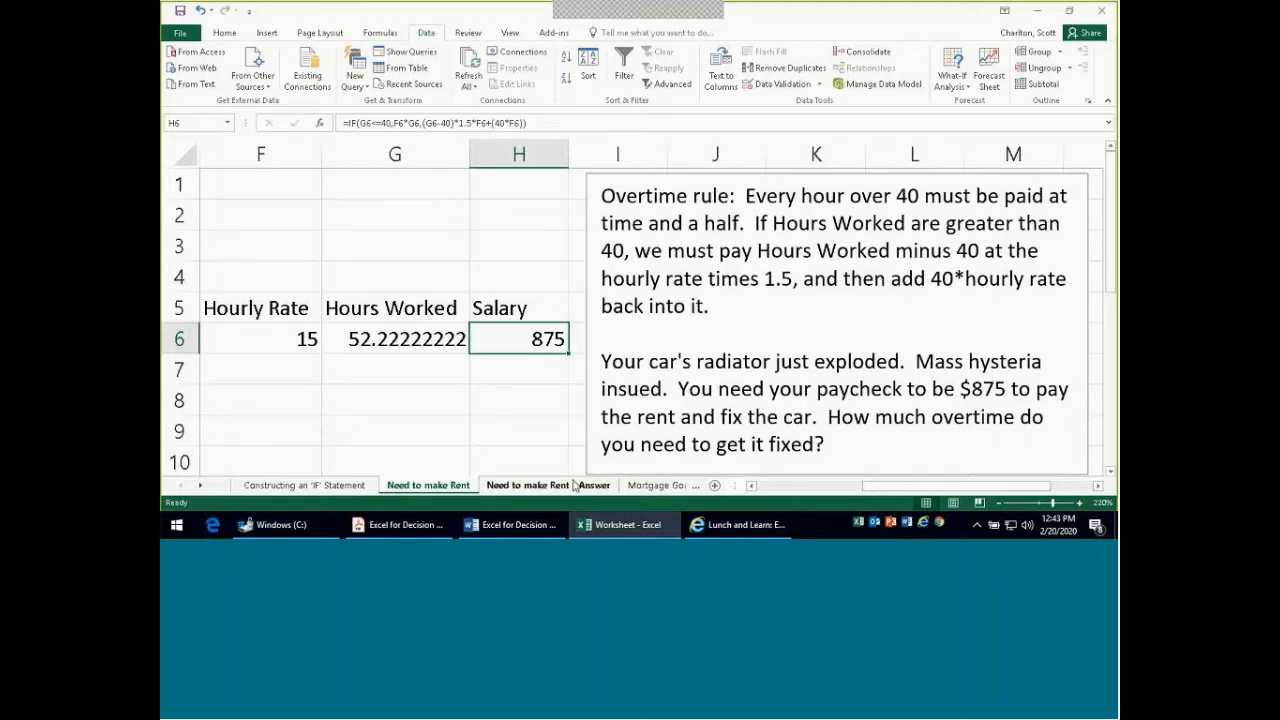
{"action": "left_click", "coordinate": [638, 485]}
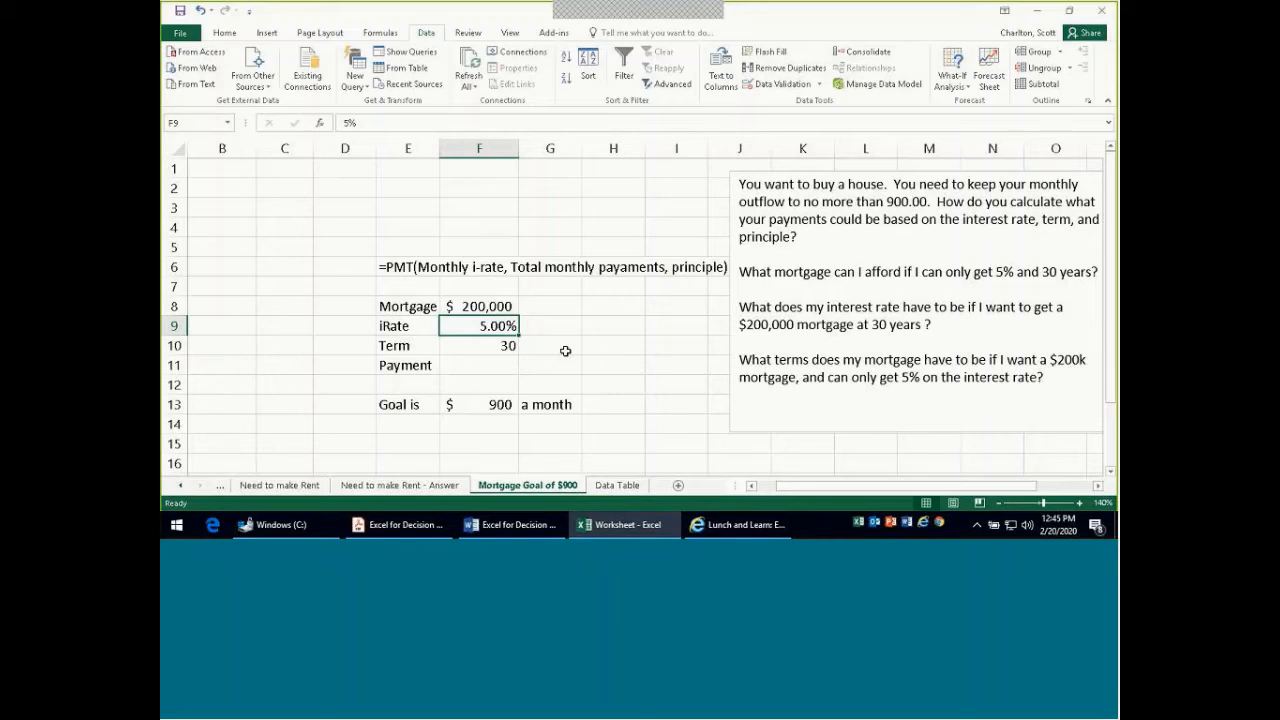
Step: Name the mortgage amount cell F8 Mortgage and the interest rate cell F9 iRate
{"action": "key", "text": "Up"}
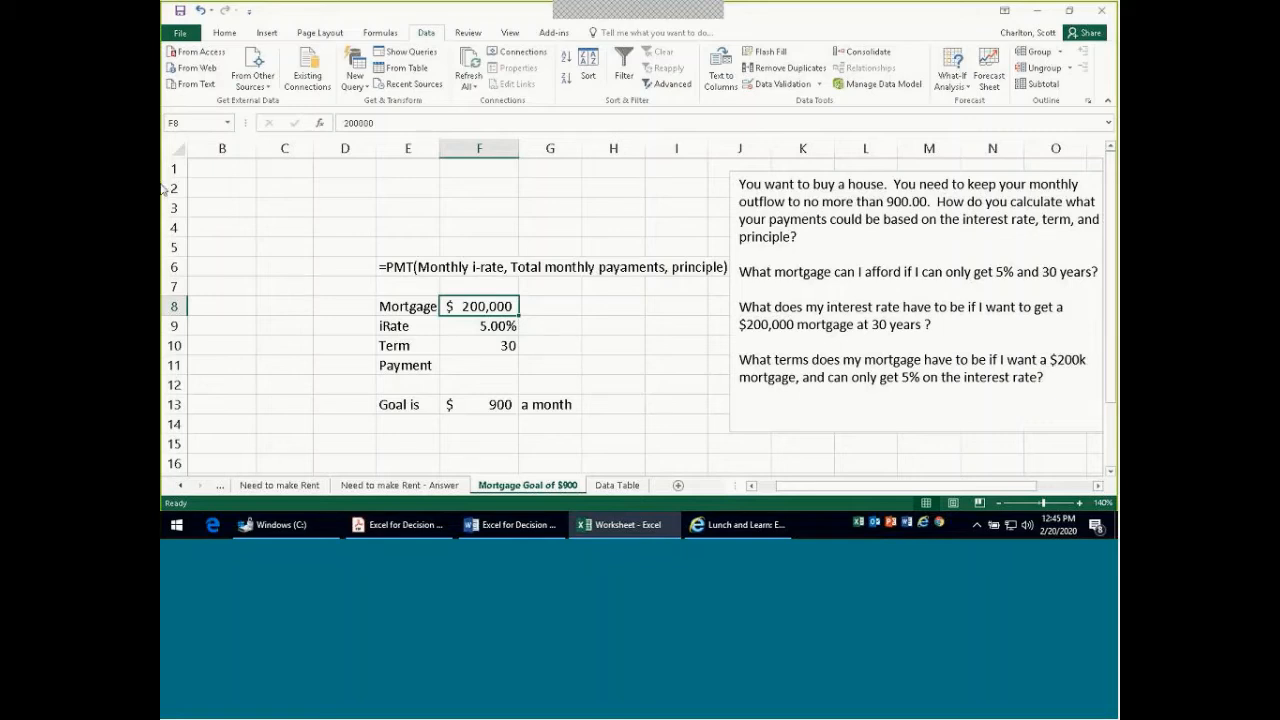
{"action": "left_click", "coordinate": [190, 124]}
{"action": "type", "text": "Mortgage"}
{"action": "key", "text": "Return"}
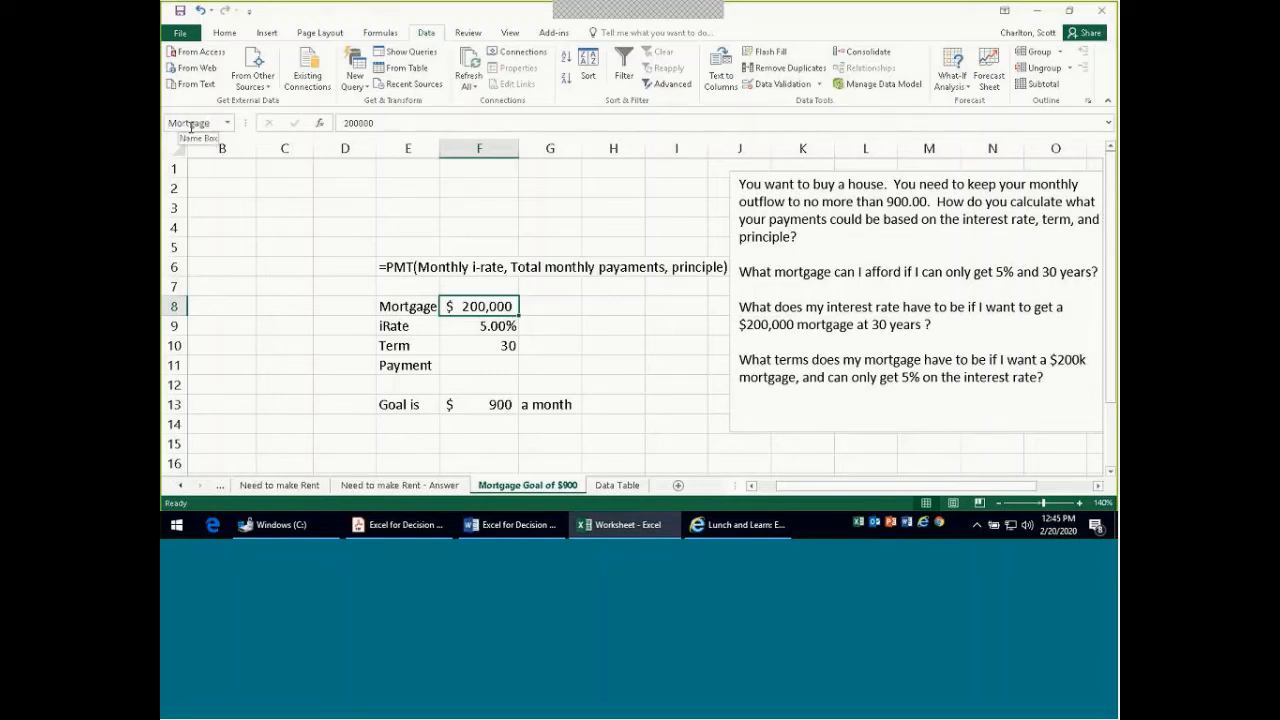
{"action": "left_click", "coordinate": [485, 326]}
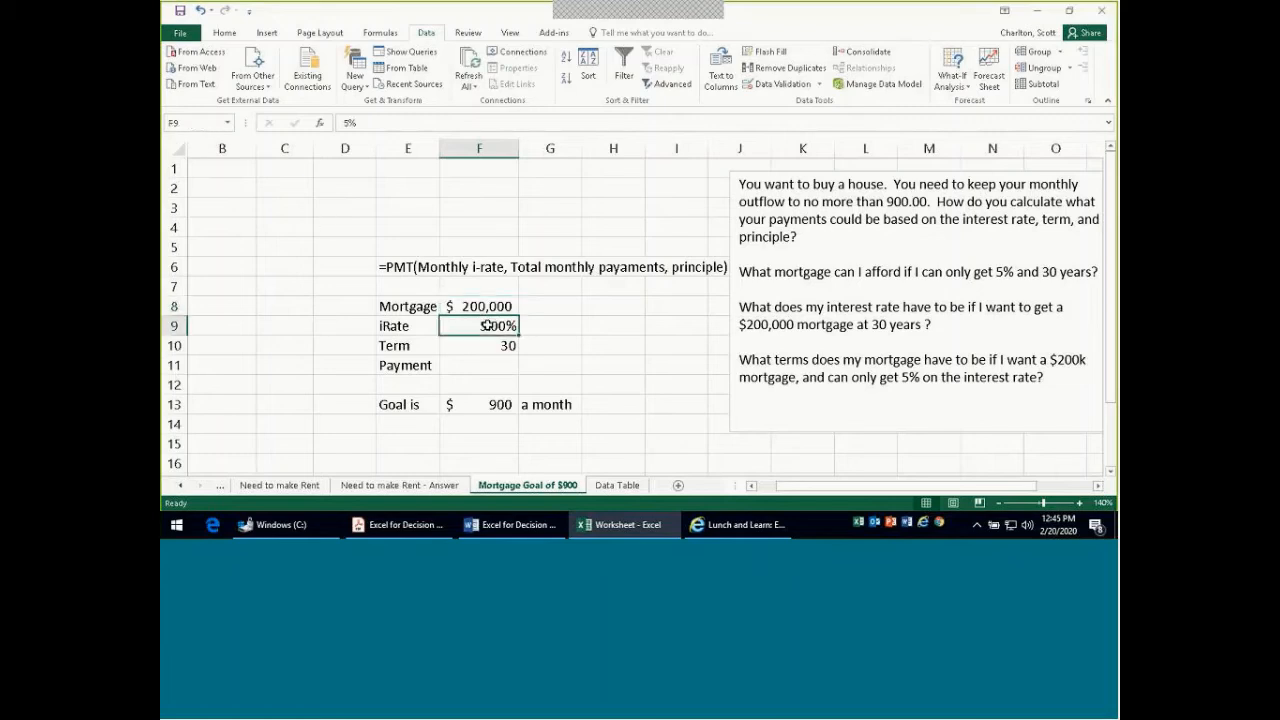
{"action": "left_click", "coordinate": [211, 125]}
{"action": "type", "text": "iRate"}
{"action": "key", "text": "Return"}
Step: Name the loan term cell F10 term
{"action": "left_click", "coordinate": [462, 345]}
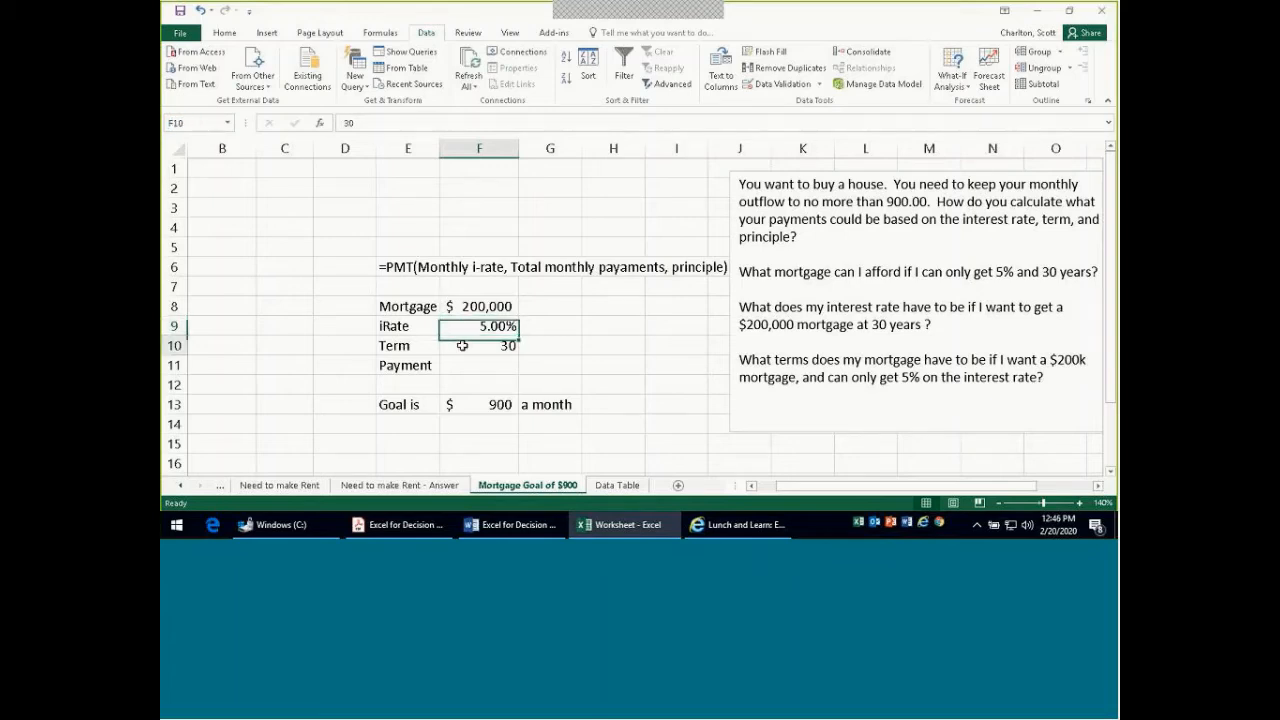
{"action": "left_click", "coordinate": [182, 121]}
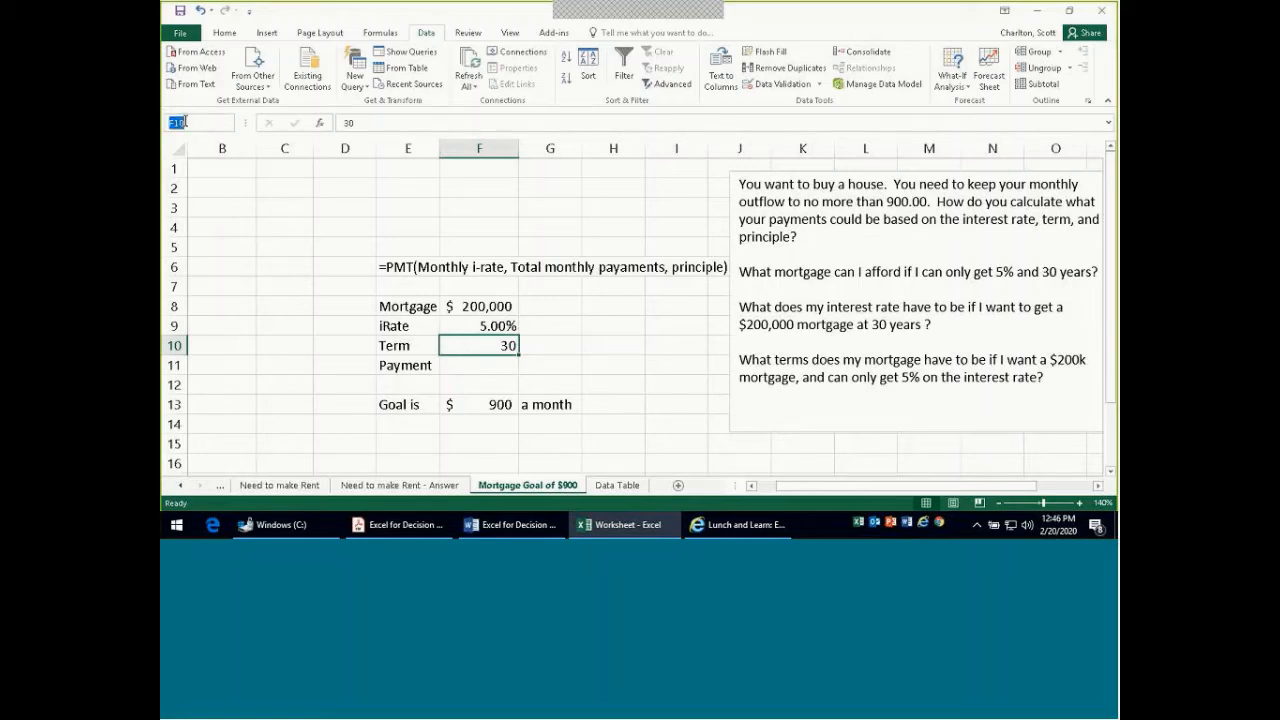
{"action": "type", "text": "term"}
{"action": "key", "text": "Return"}
Step: Insert the PMT function in the Payment cell F11, keeping the mortgage figures in view beside its arguments
{"action": "key", "text": "Down"}
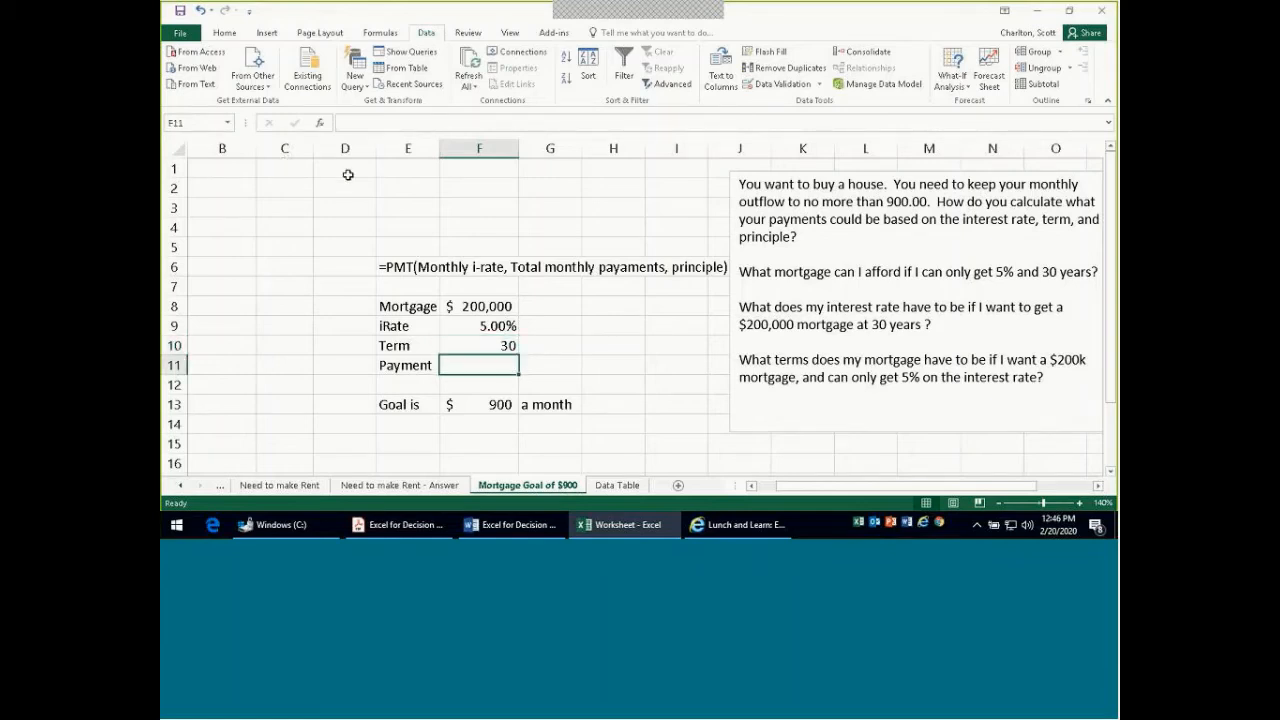
{"action": "left_click", "coordinate": [320, 122]}
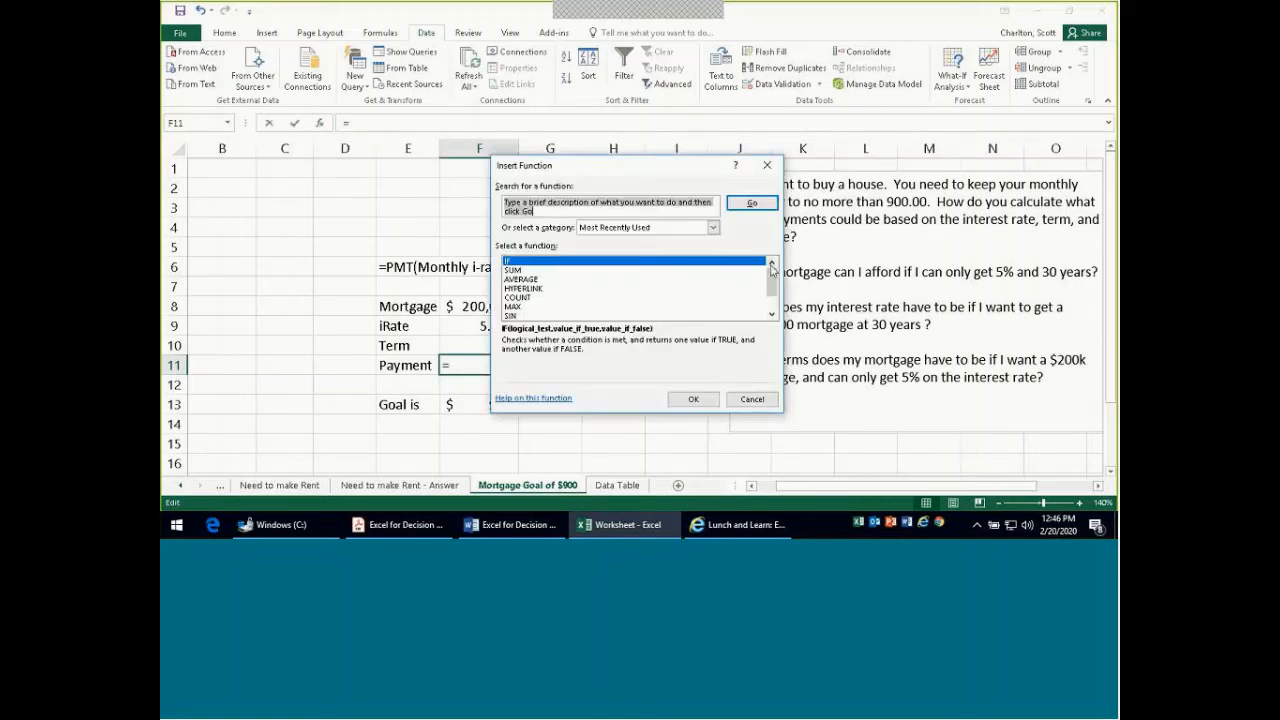
{"action": "left_click_drag", "start_coordinate": [776, 286], "coordinate": [776, 300]}
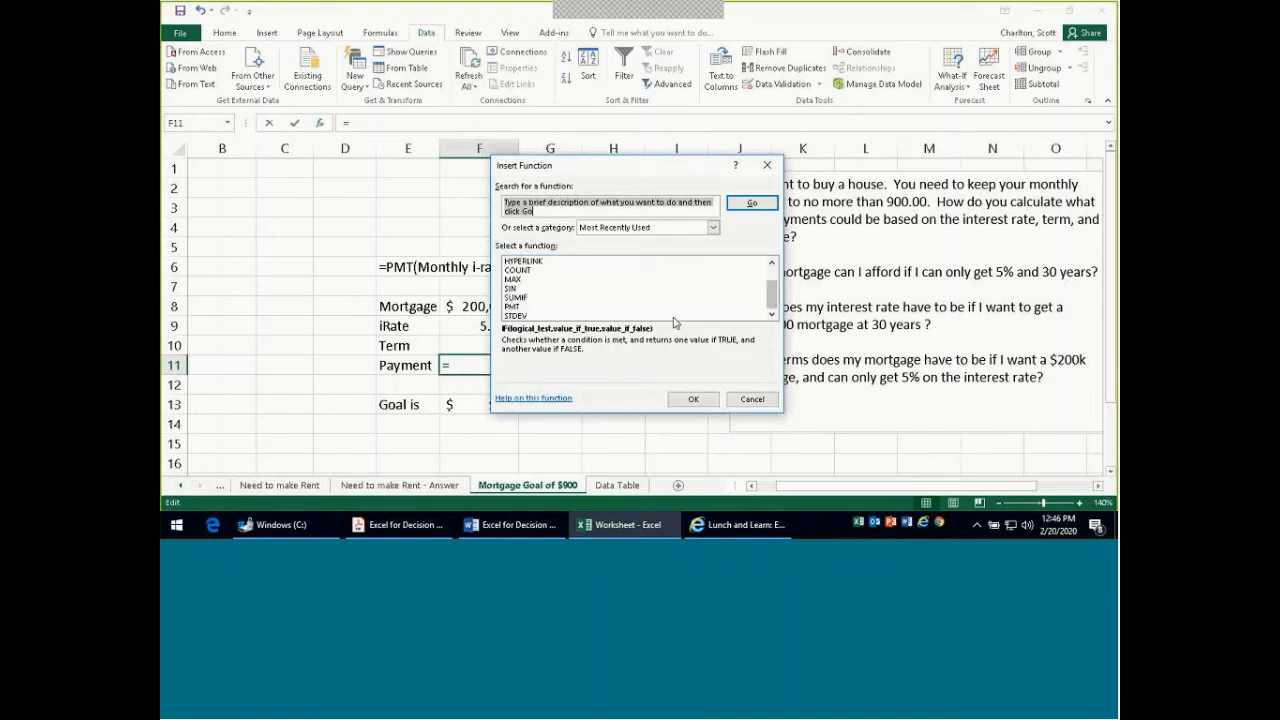
{"action": "left_click", "coordinate": [638, 299]}
{"action": "left_click", "coordinate": [638, 305]}
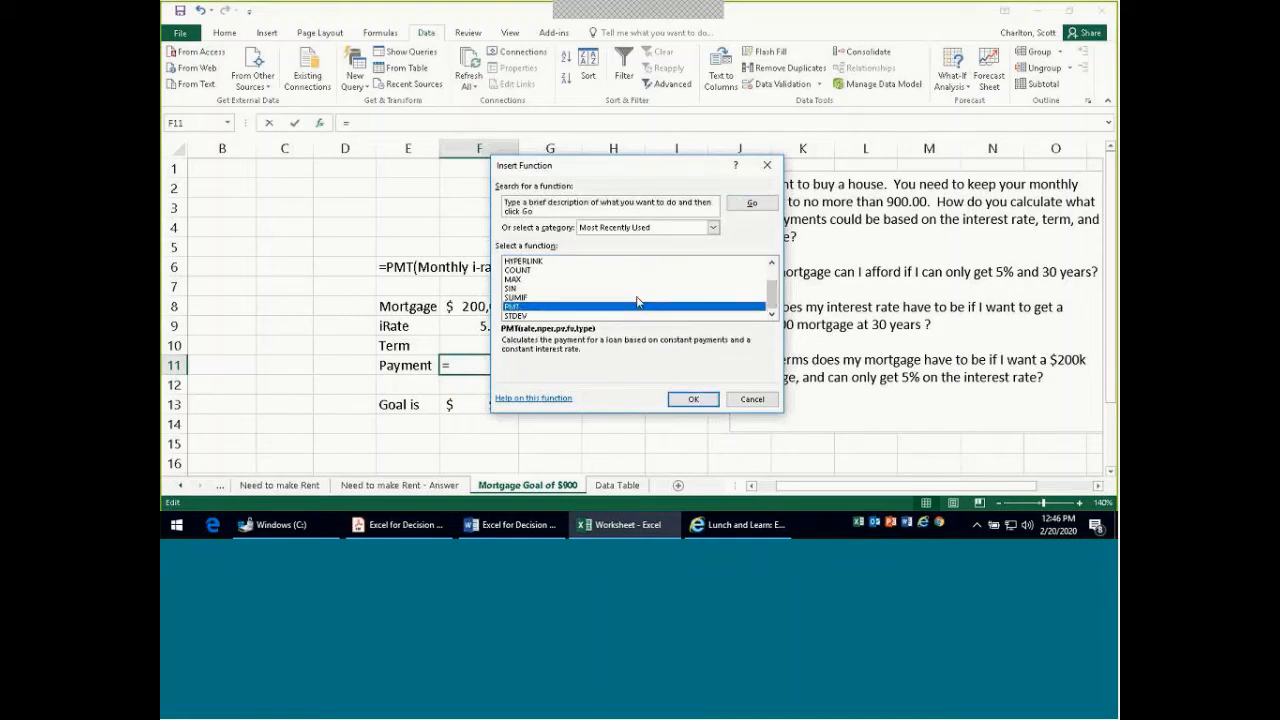
{"action": "left_click", "coordinate": [684, 399]}
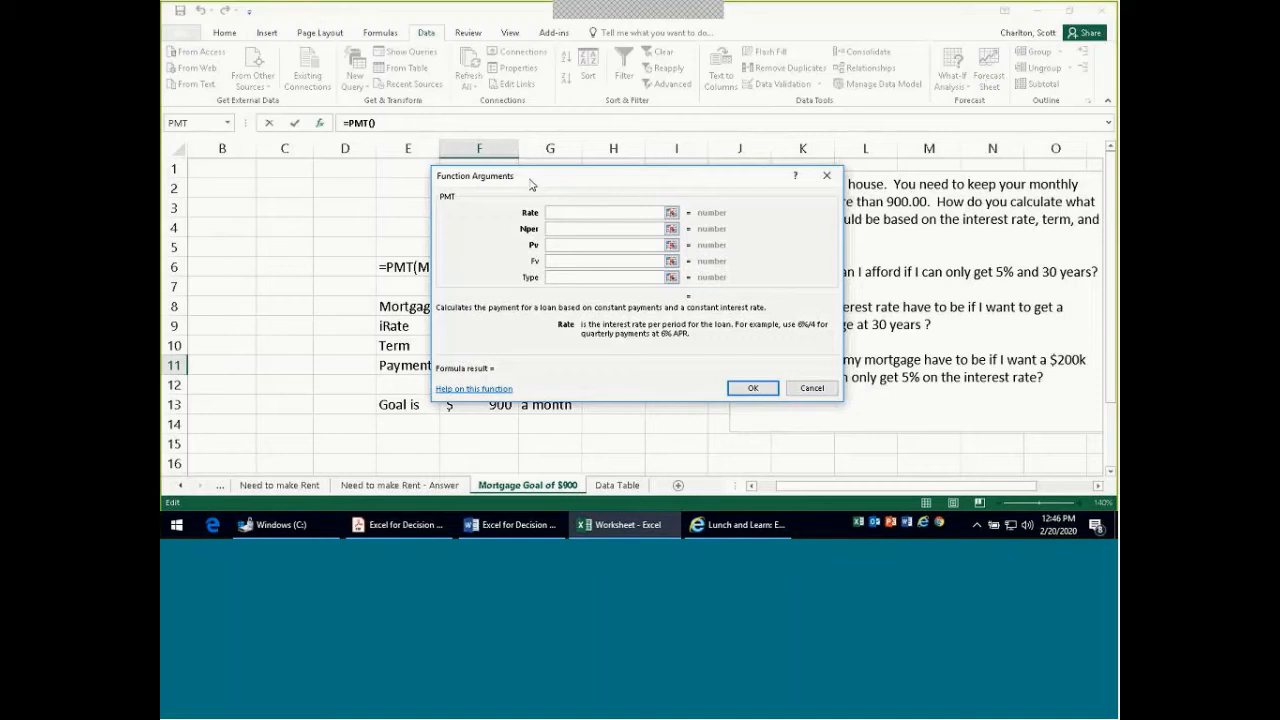
{"action": "left_click_drag", "start_coordinate": [535, 185], "coordinate": [676, 172]}
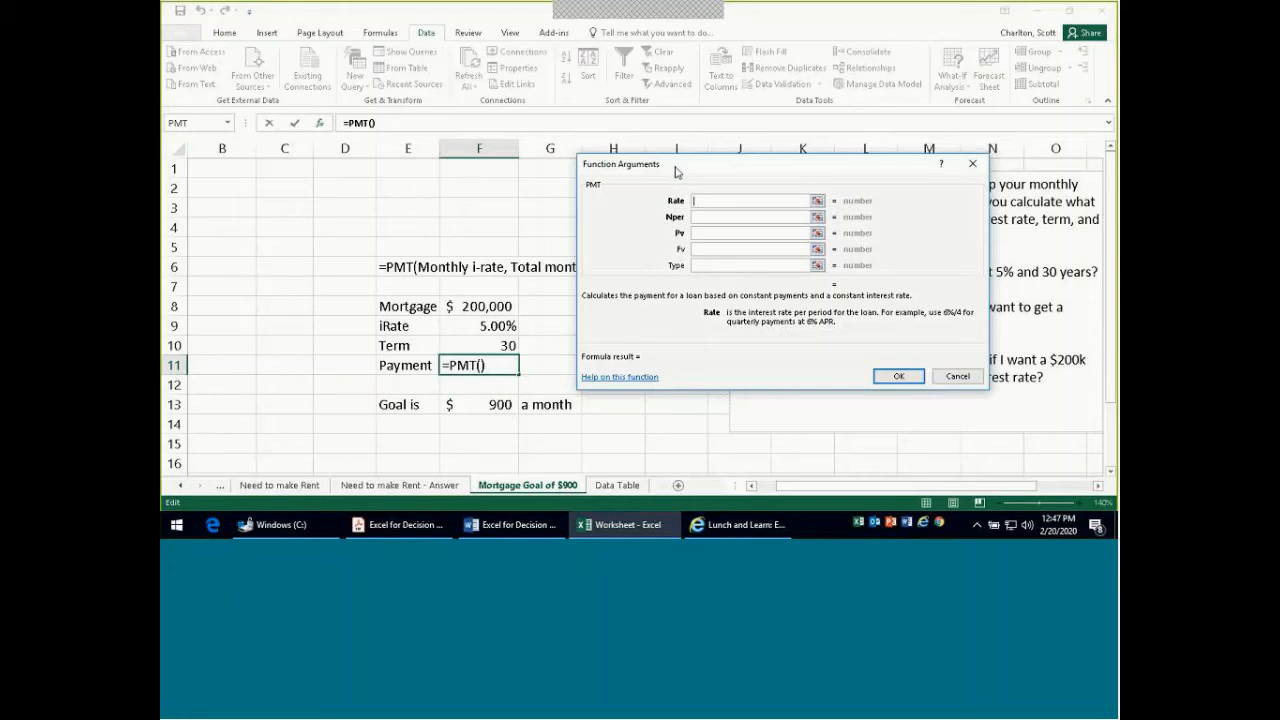
Step: Set the PMT arguments Rate to irate/12 and Nper to term*12
{"action": "type", "text": "irate"}
{"action": "type", "text": "/"}
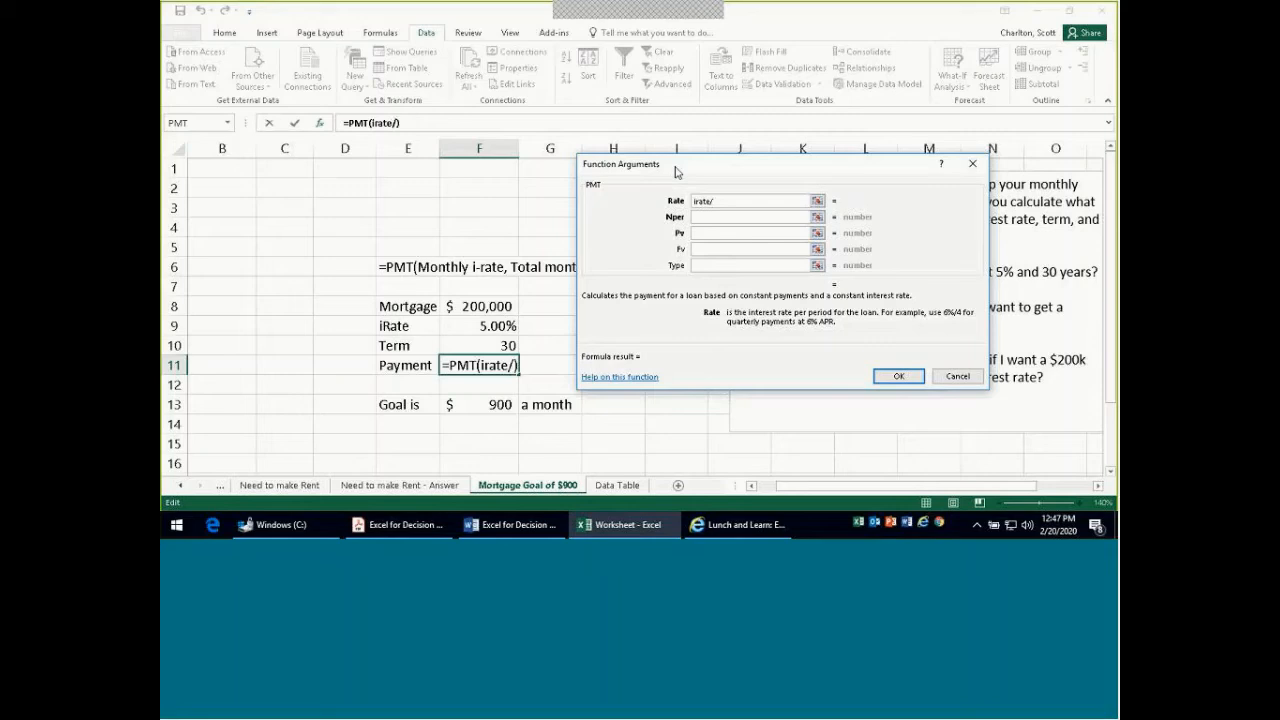
{"action": "type", "text": "12"}
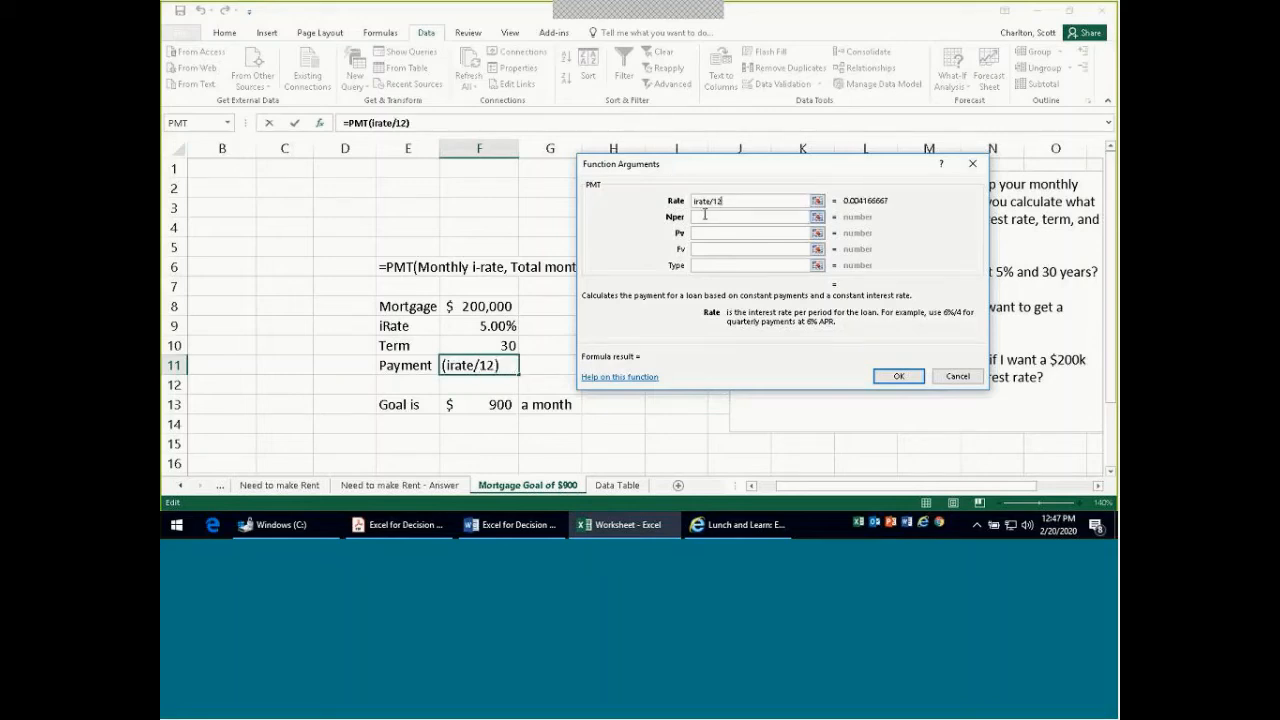
{"action": "left_click", "coordinate": [704, 216]}
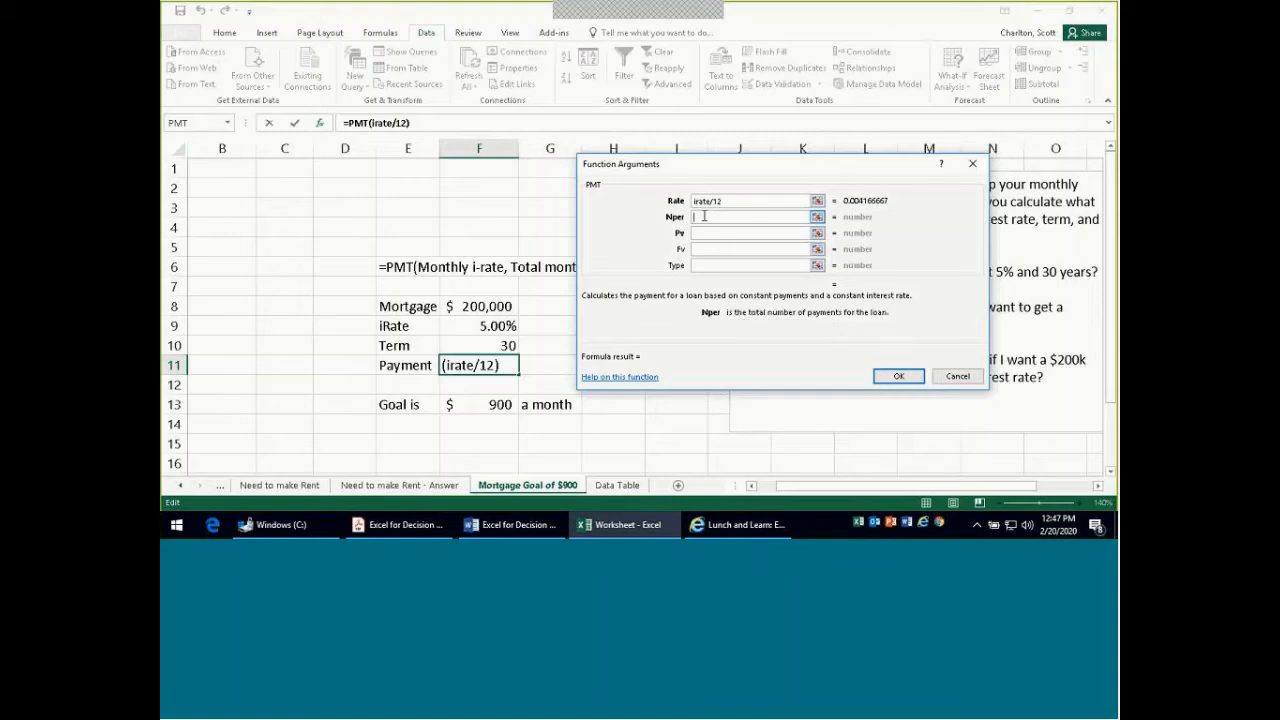
{"action": "type", "text": "term"}
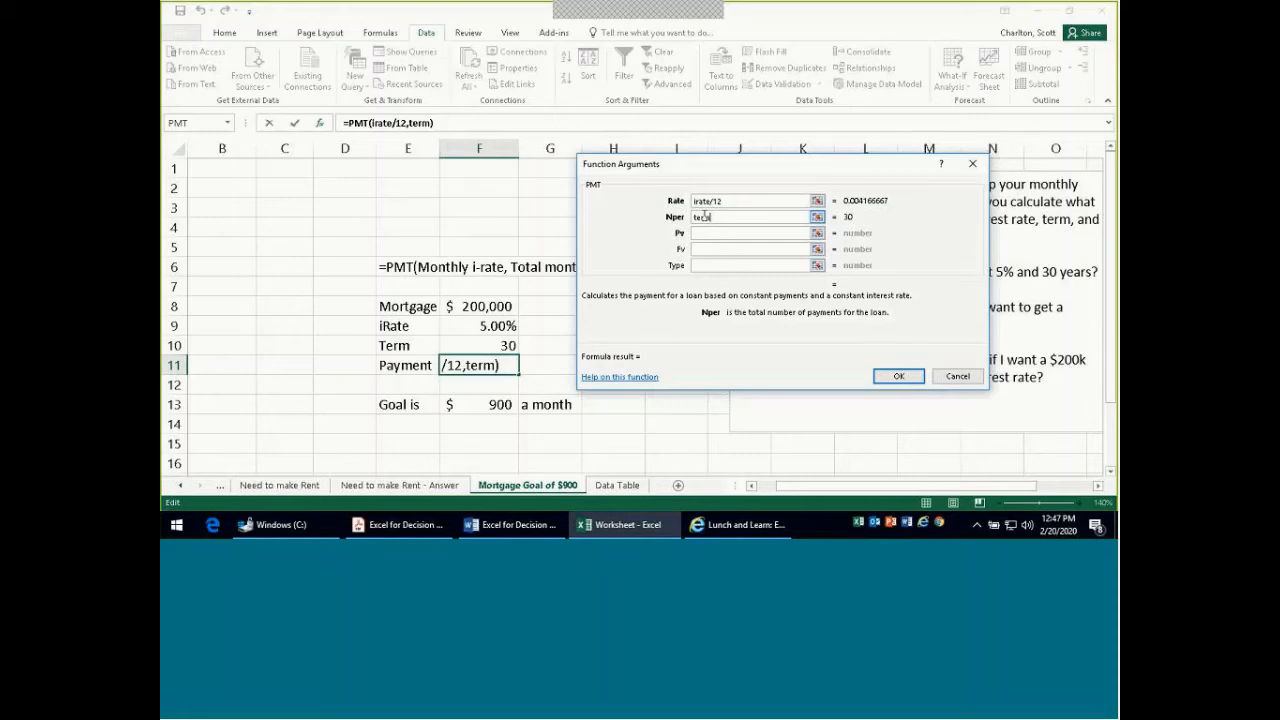
{"action": "type", "text": "*12"}
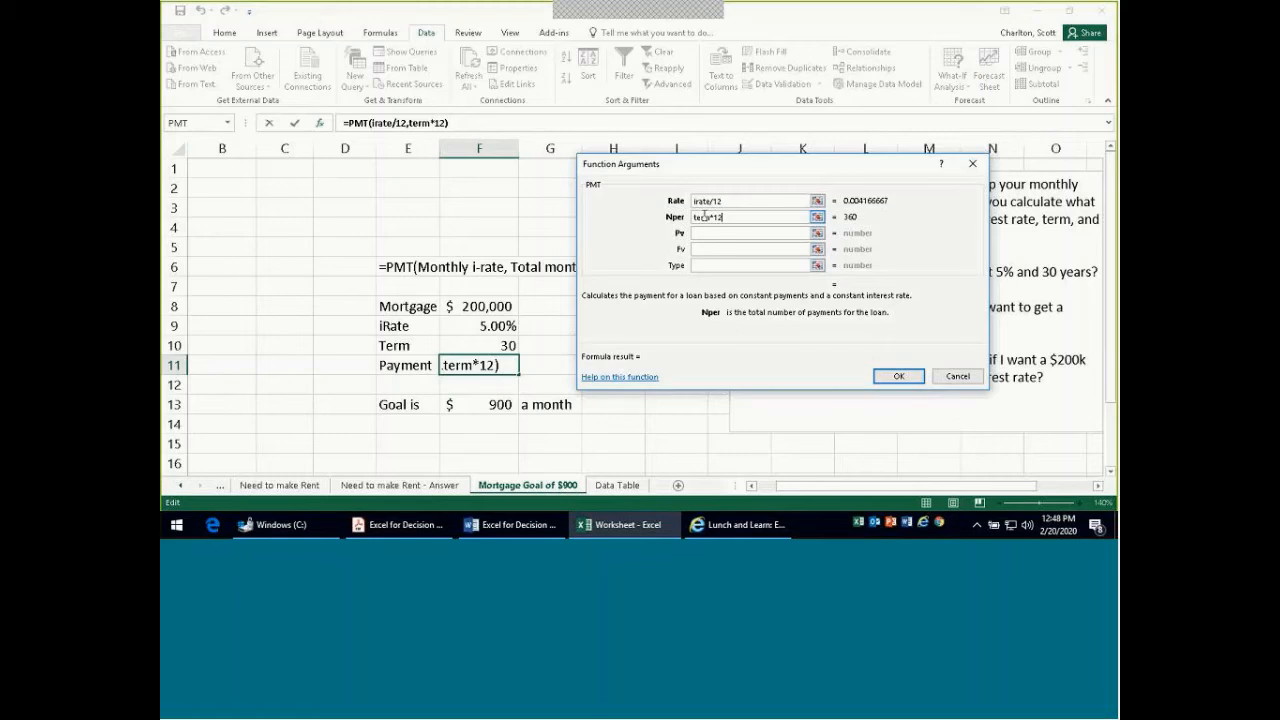
Step: Set the PMT argument Pv to mortgage and complete the payment formula
{"action": "left_click", "coordinate": [708, 232]}
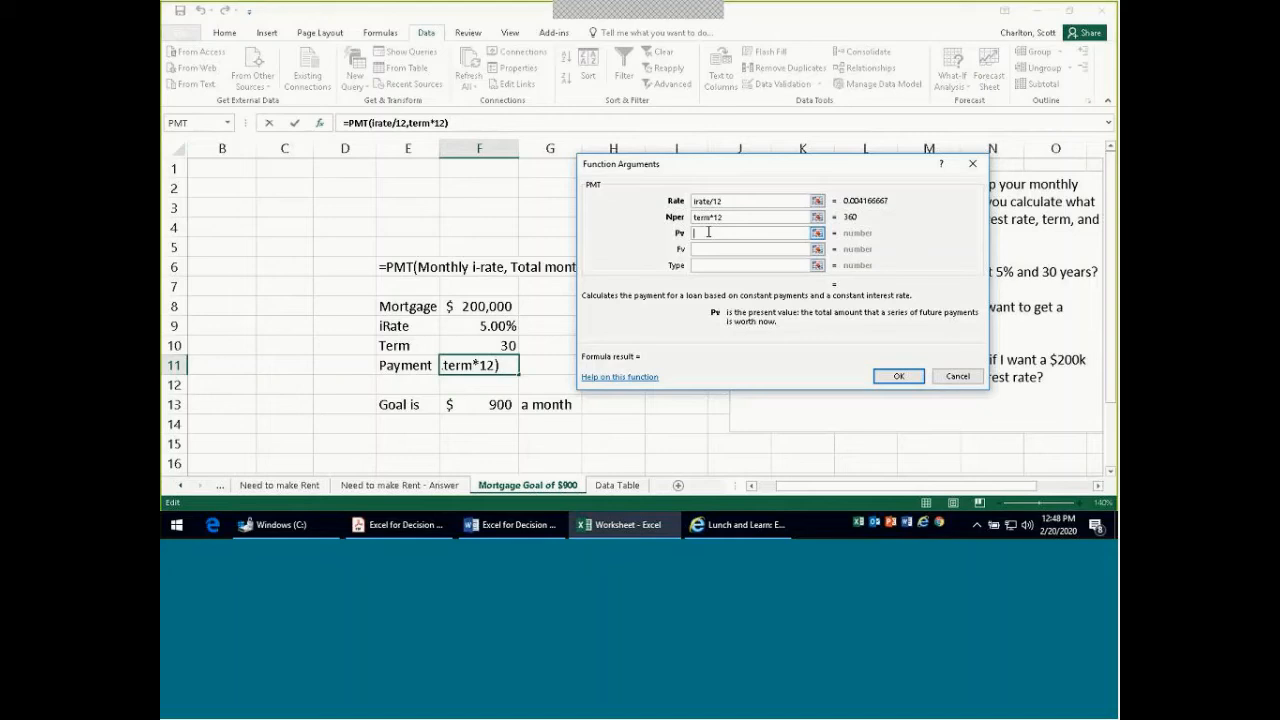
{"action": "type", "text": "mortage"}
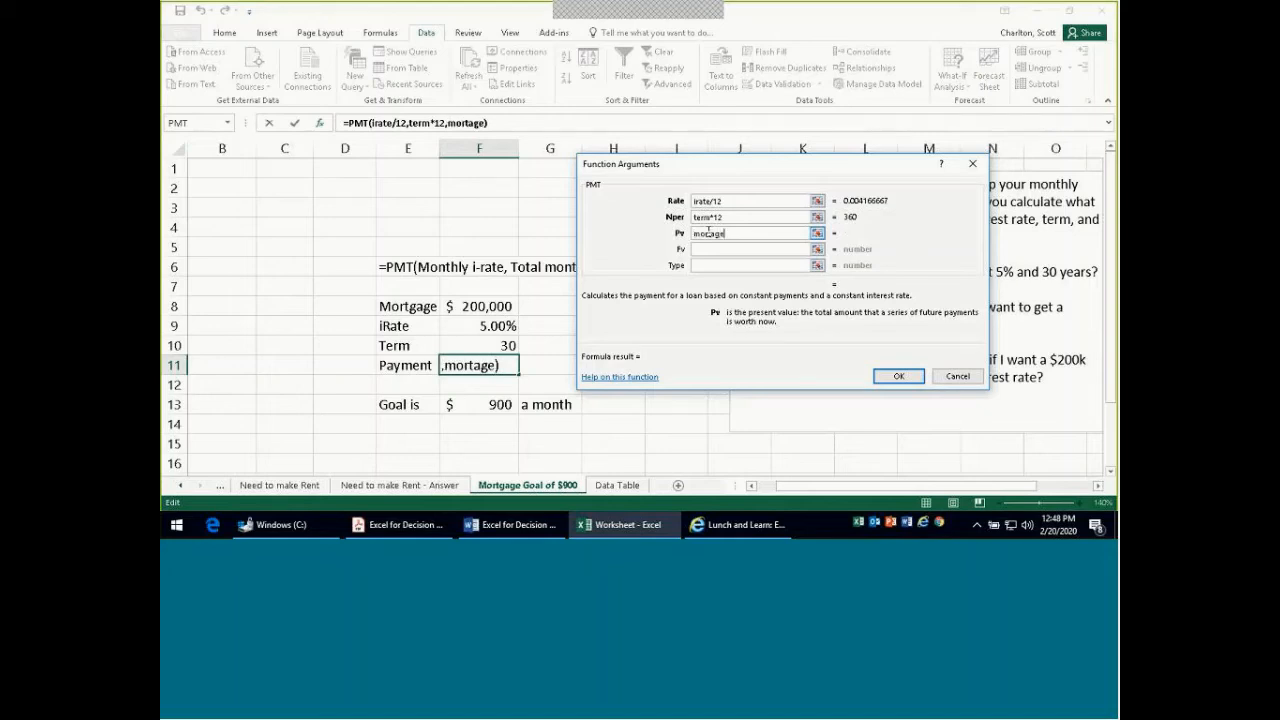
{"action": "key", "text": "BackSpace"}
{"action": "key", "text": "BackSpace"}
{"action": "key", "text": "BackSpace"}
{"action": "type", "text": "gage"}
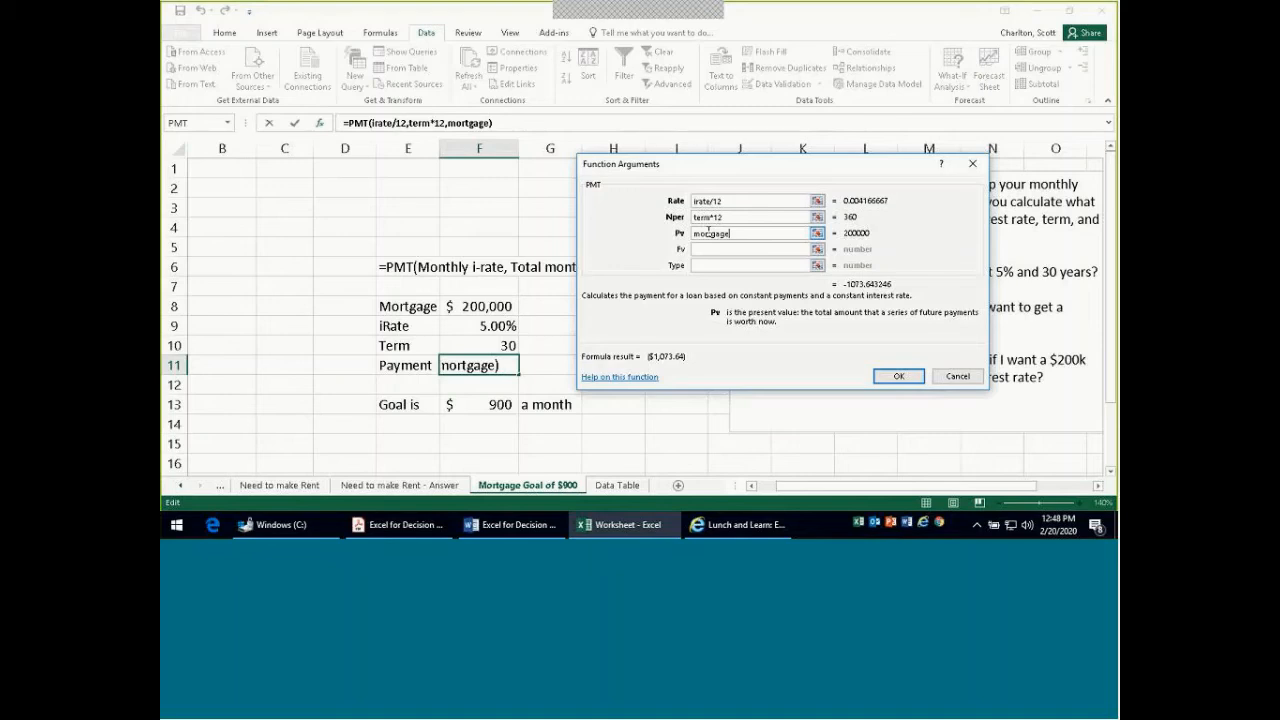
{"action": "left_click", "coordinate": [891, 375]}
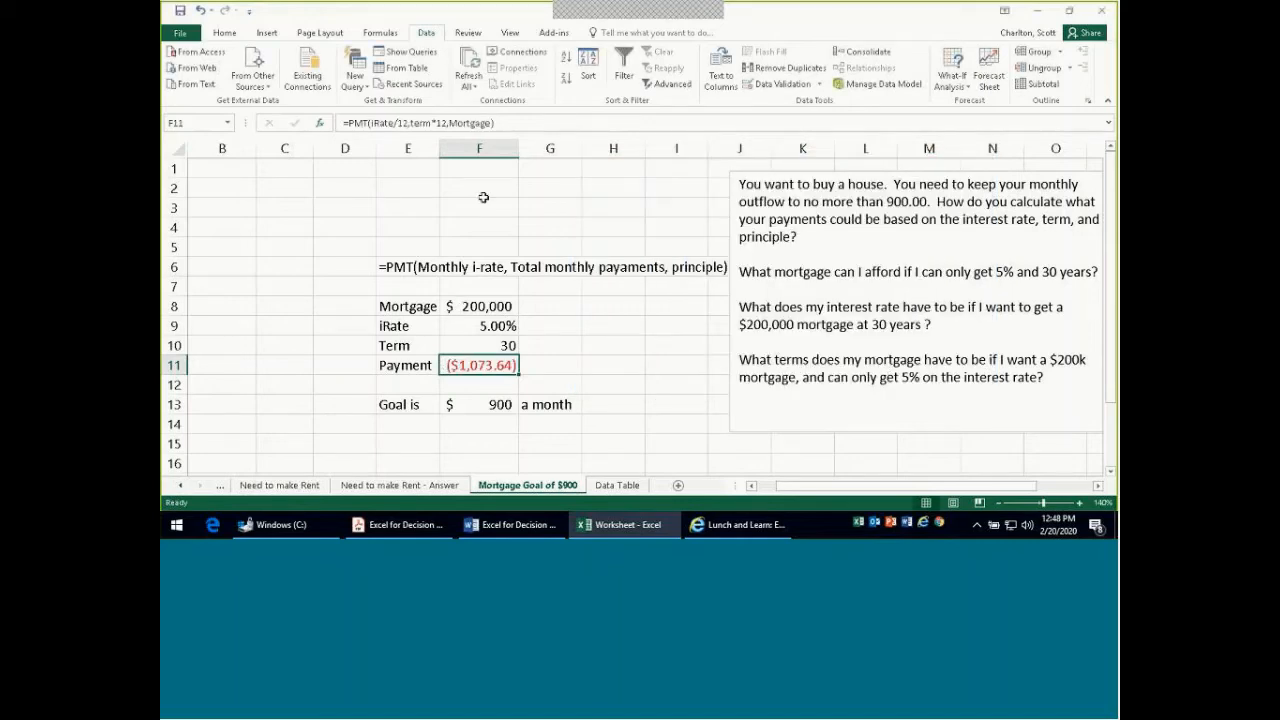
Step: Multiply the PMT formula in F11 by -1 and reselect the Payment cell
{"action": "left_click", "coordinate": [545, 121]}
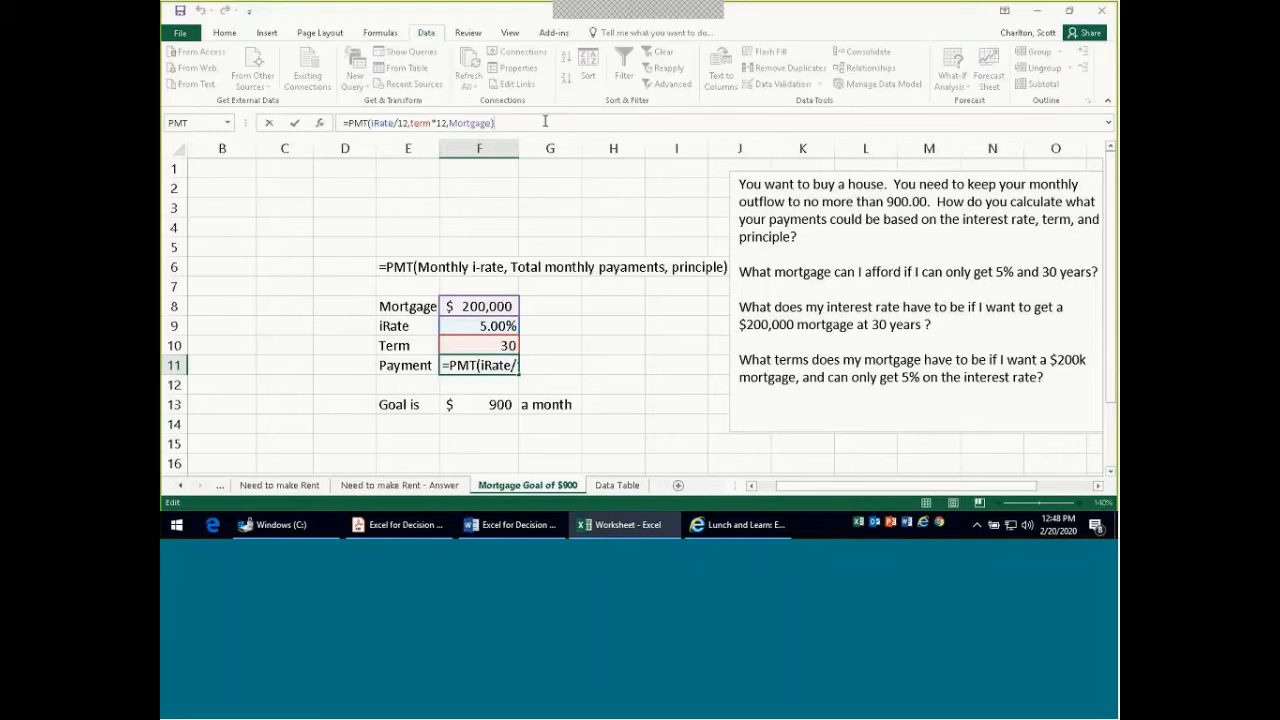
{"action": "type", "text": "*"}
{"action": "type", "text": "-1"}
{"action": "key", "text": "Return"}
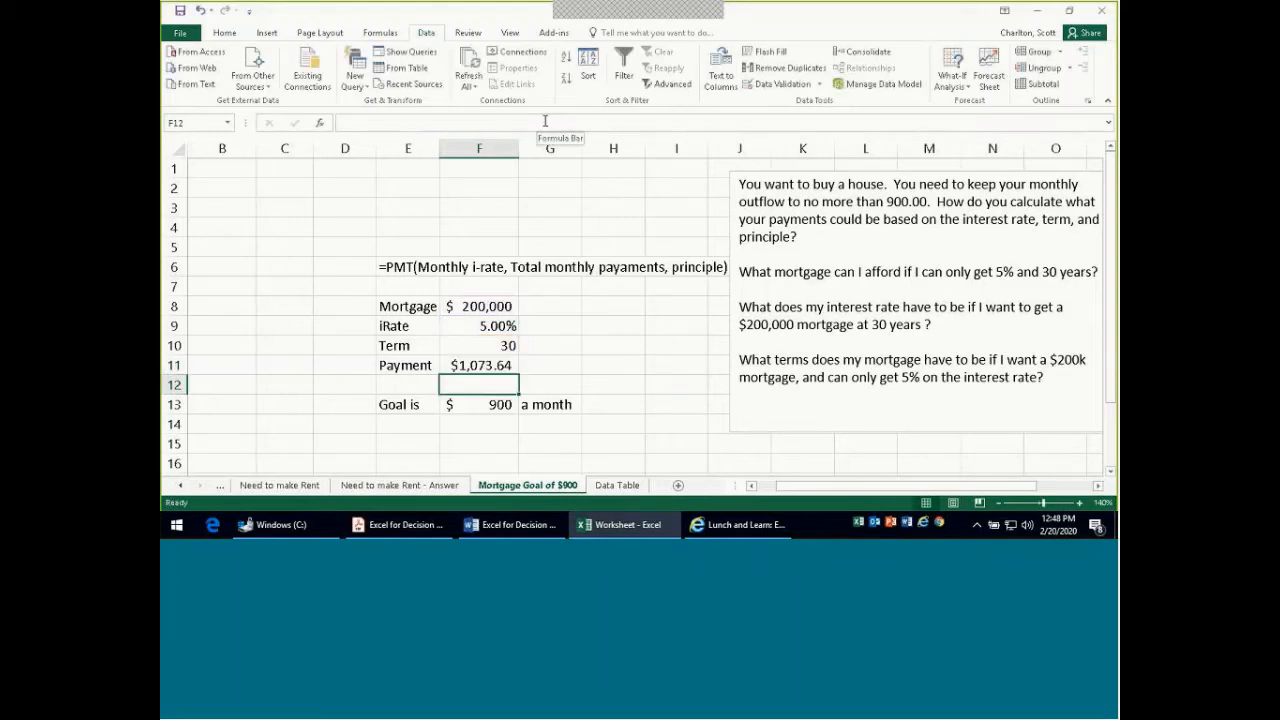
{"action": "key", "text": "Down"}
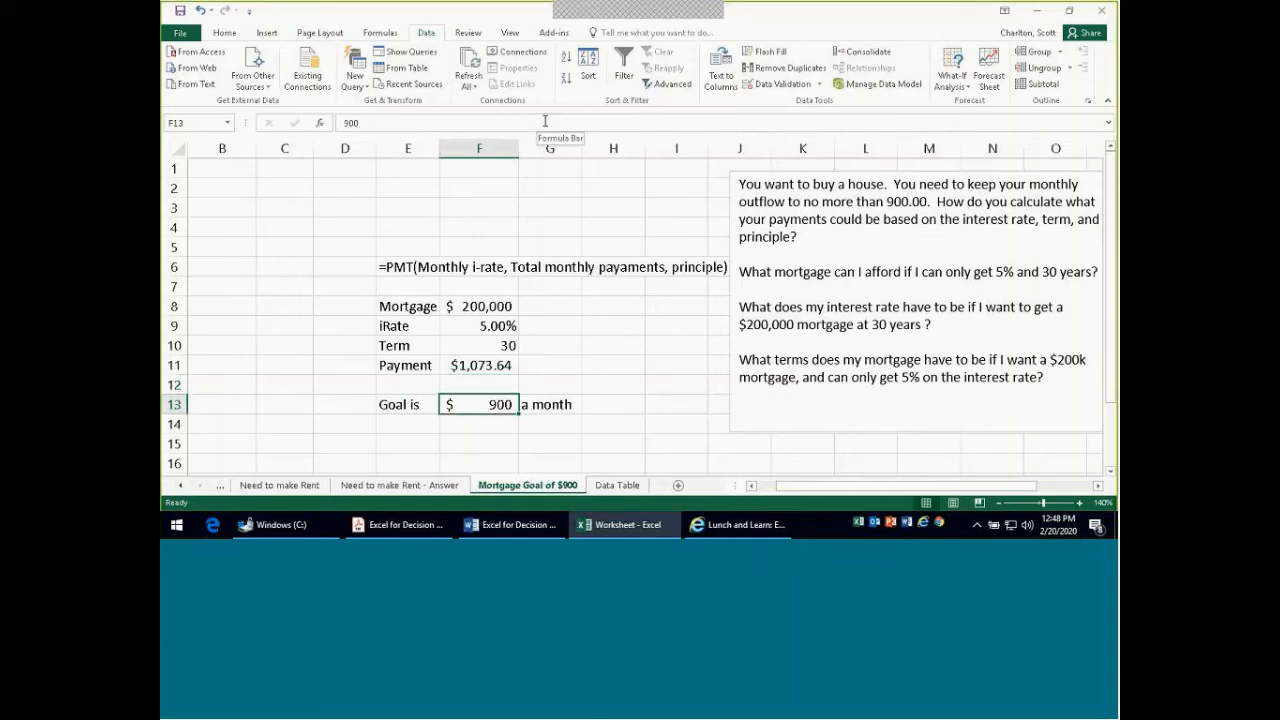
{"action": "key", "text": "Up"}
{"action": "key", "text": "Up"}
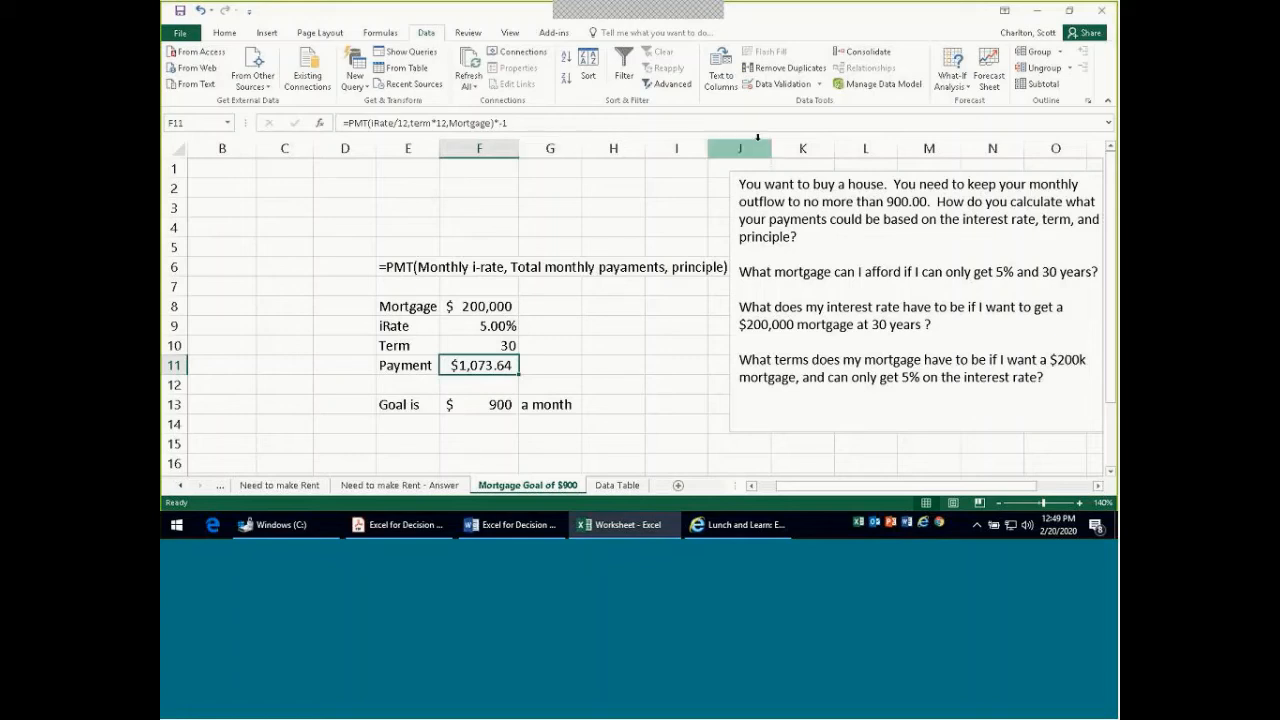
Step: Start a new what-if scenario in Scenario Manager named "200k, 5%, 30"
{"action": "left_click", "coordinate": [948, 88]}
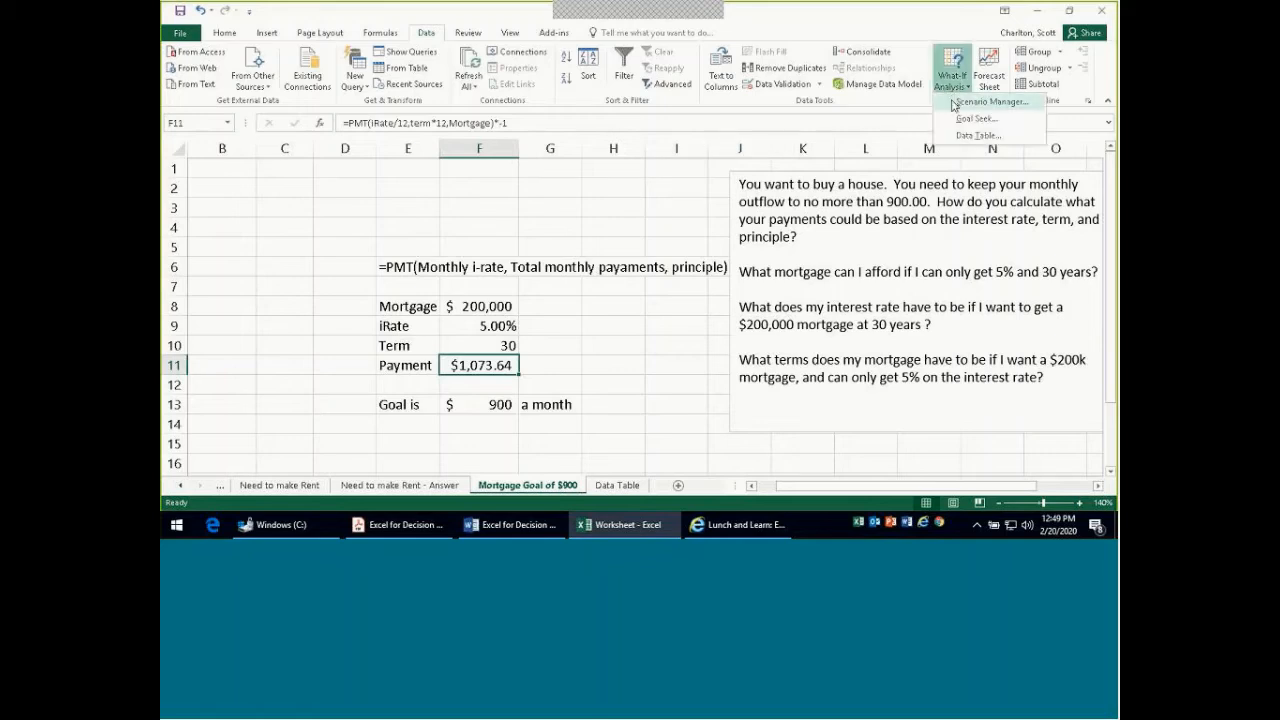
{"action": "left_click", "coordinate": [960, 108]}
{"action": "left_click", "coordinate": [879, 191]}
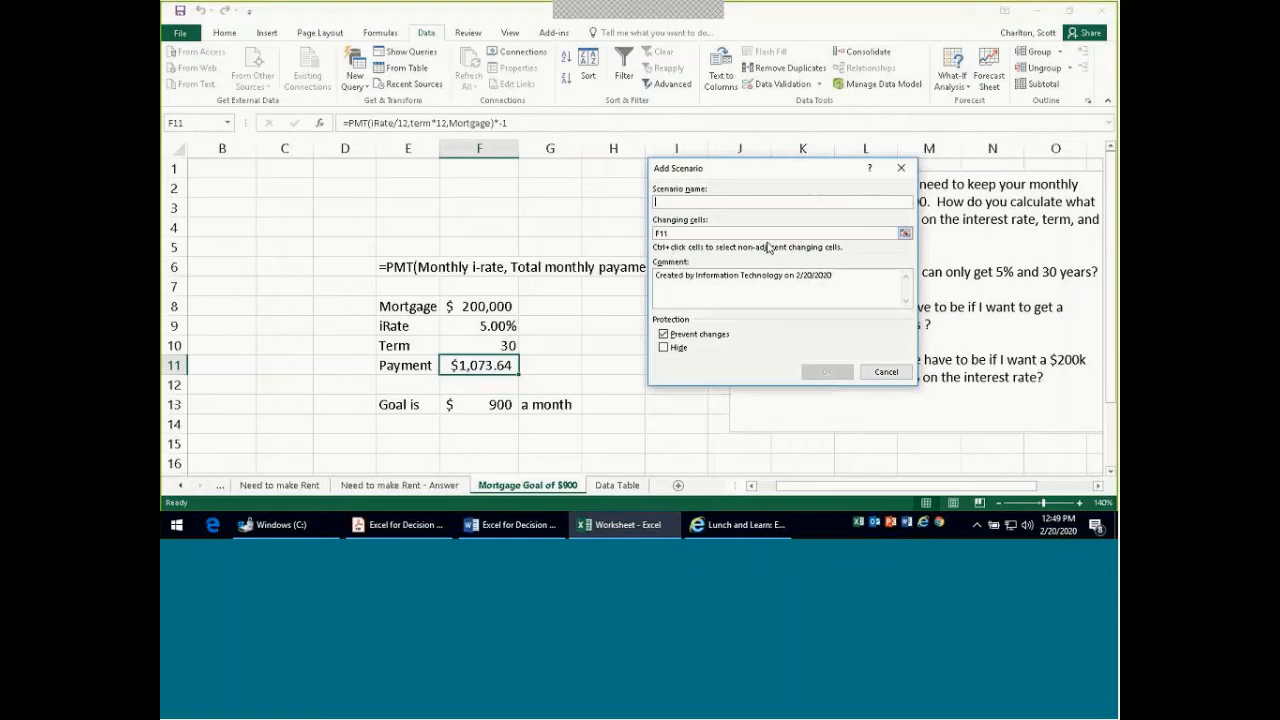
{"action": "type", "text": "200k"}
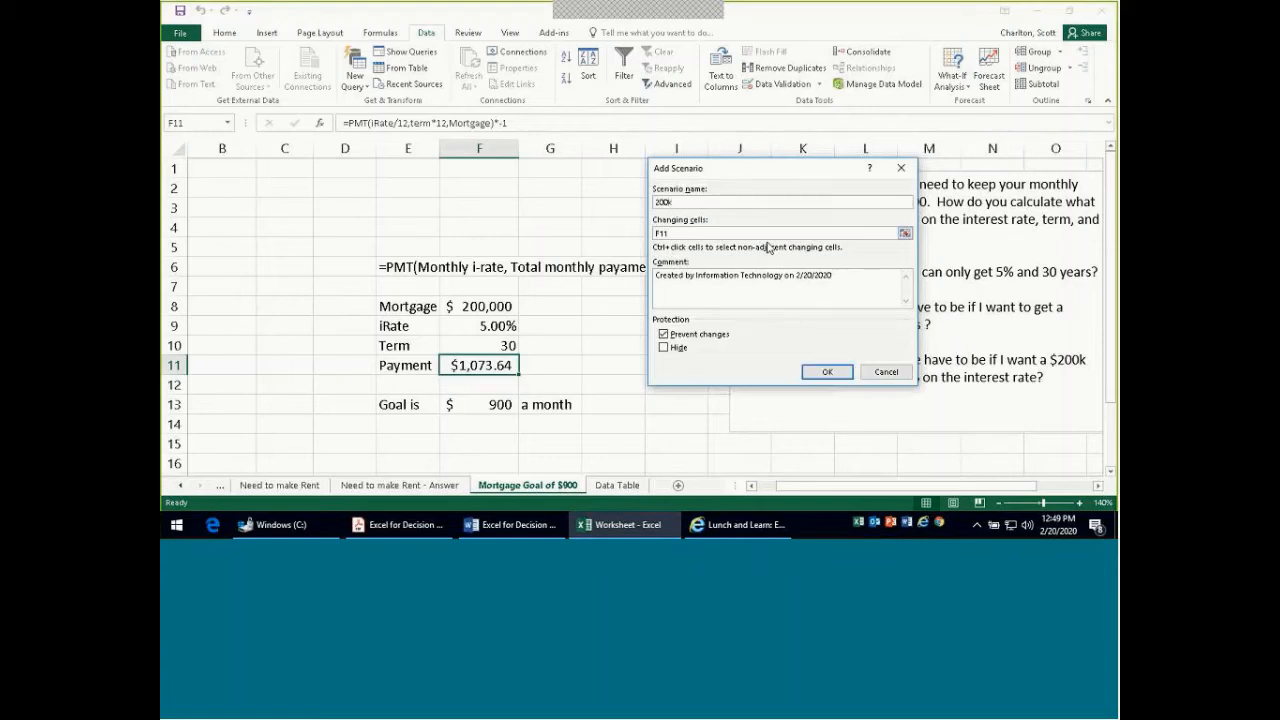
{"action": "type", "text": ", 5%, 30"}
Step: Set the scenario's changing cells to F8:F10 and save it with Mortgage 200000, iRate 0.05 and term 30
{"action": "left_click", "coordinate": [904, 233]}
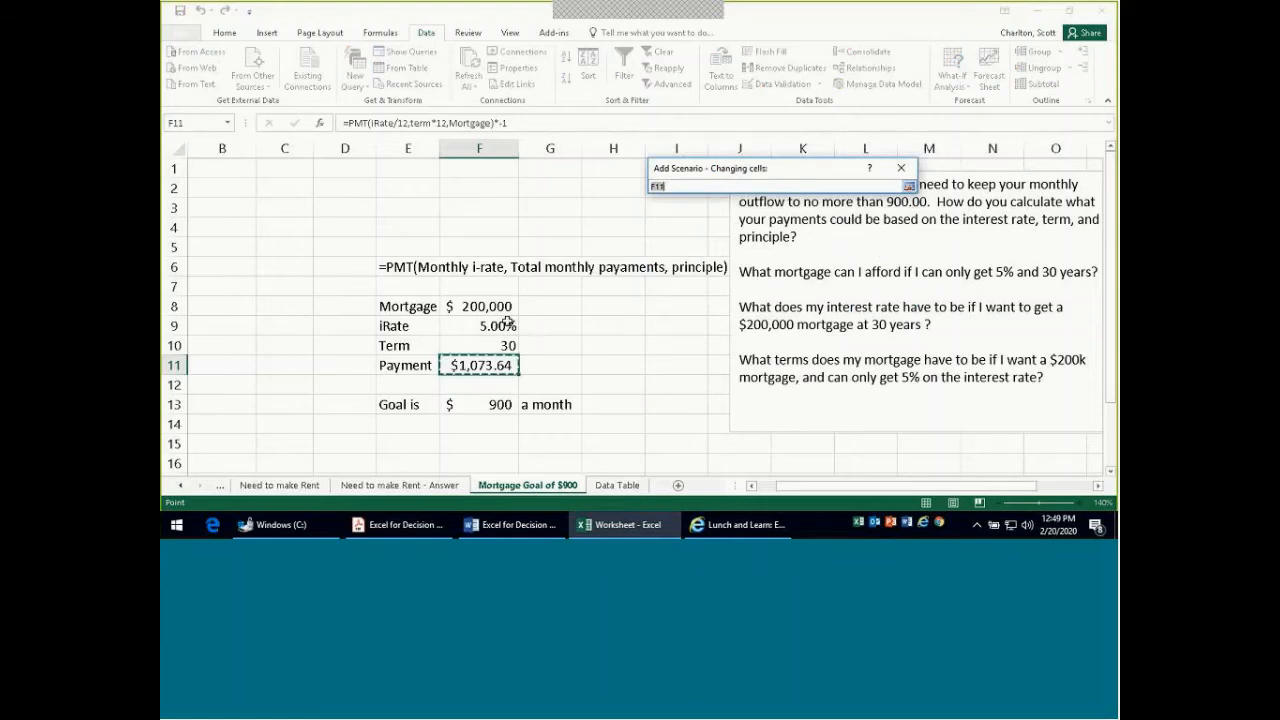
{"action": "left_click_drag", "start_coordinate": [503, 307], "coordinate": [503, 345]}
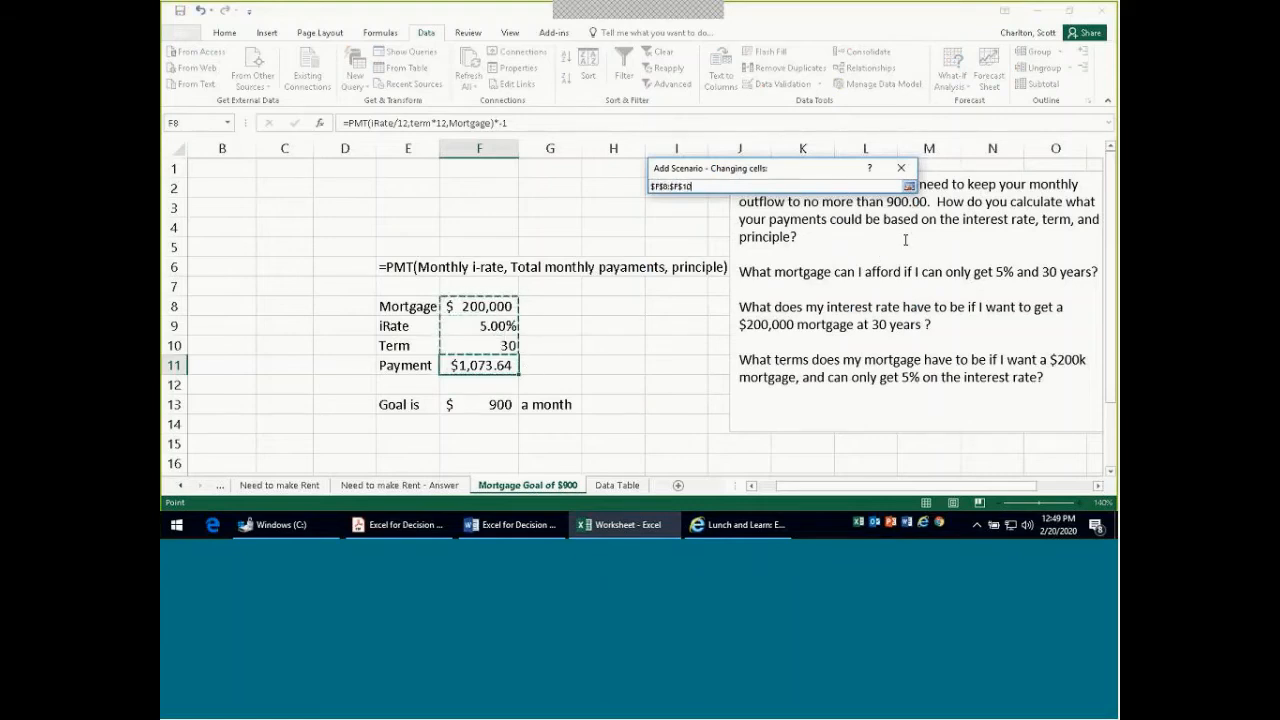
{"action": "left_click", "coordinate": [901, 168]}
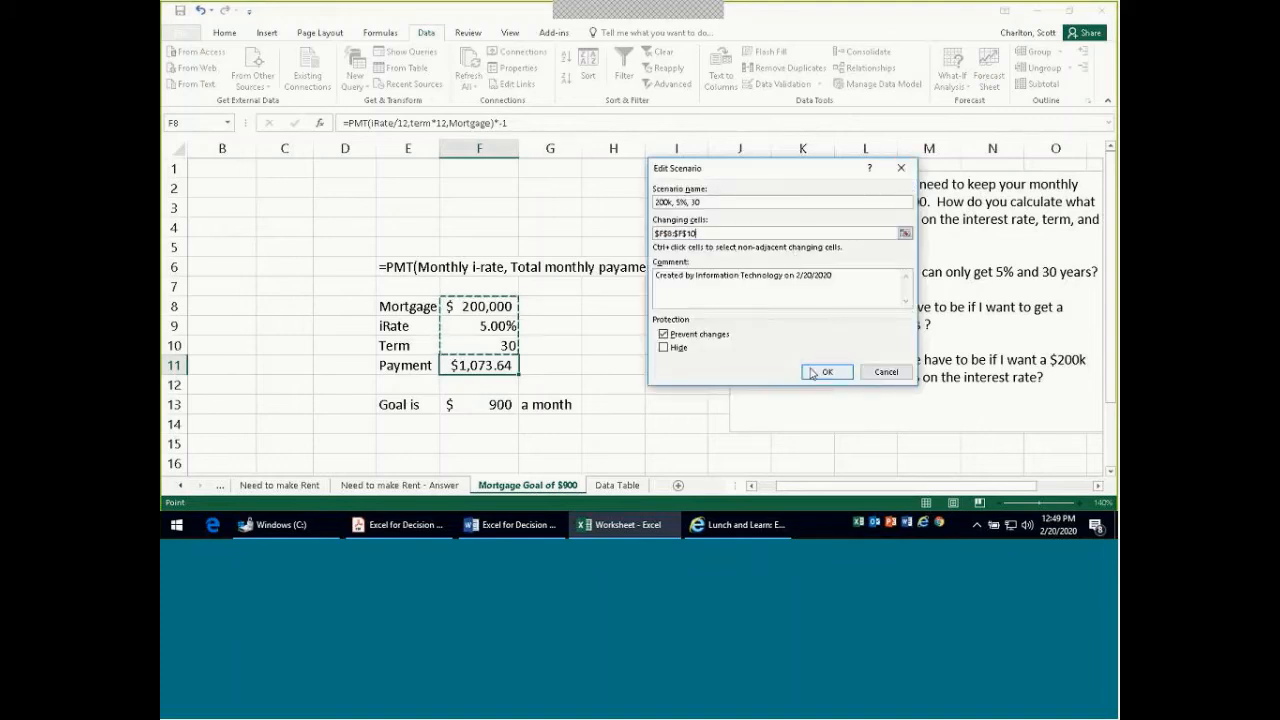
{"action": "left_click", "coordinate": [722, 338]}
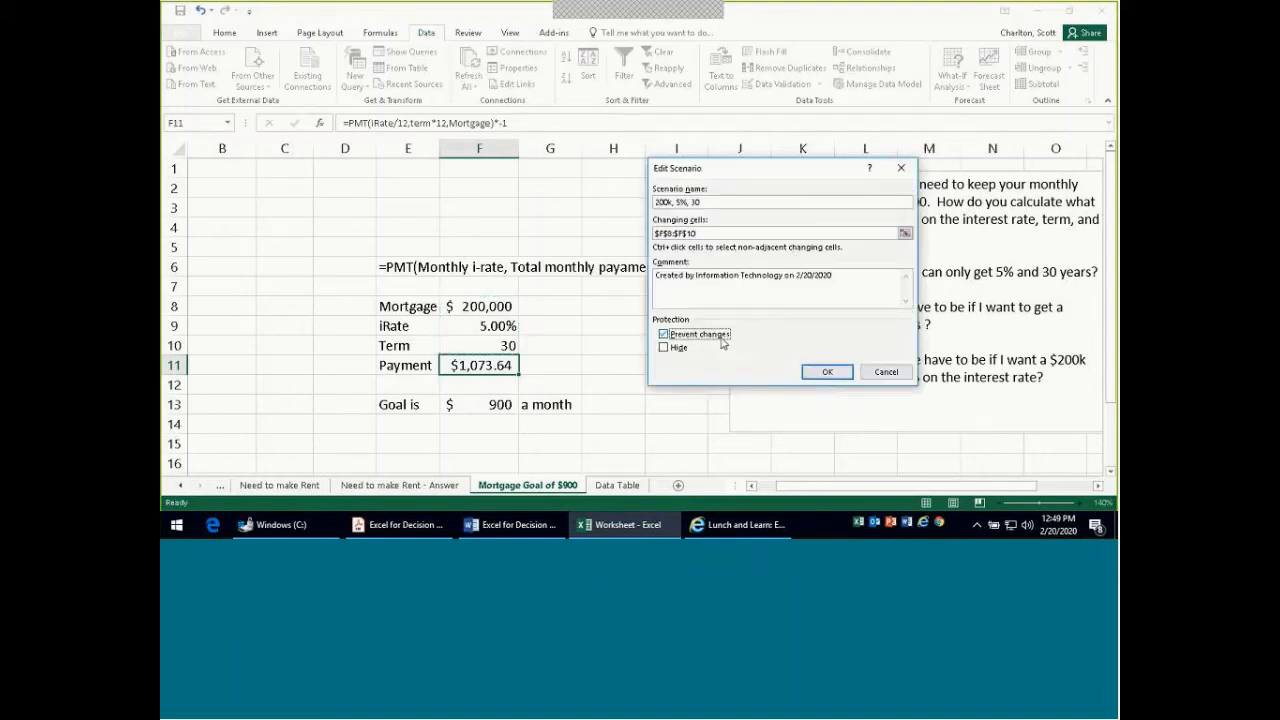
{"action": "left_click", "coordinate": [826, 371]}
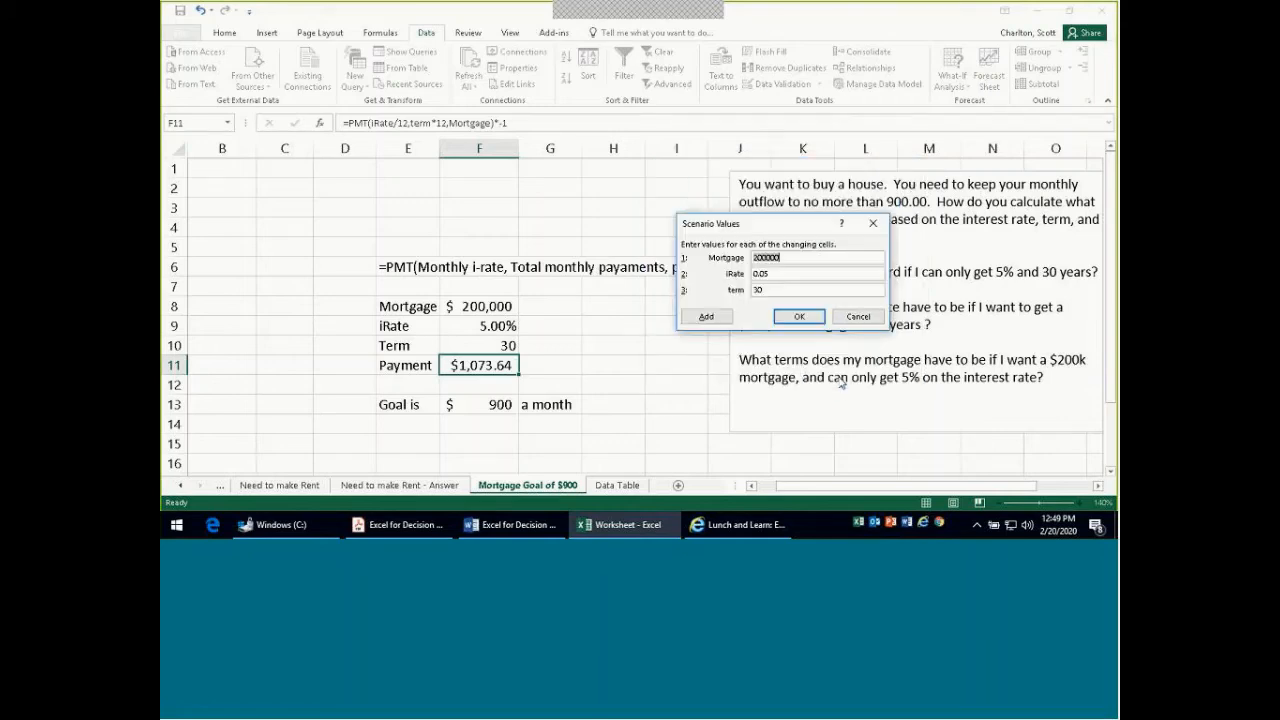
{"action": "left_click", "coordinate": [800, 317]}
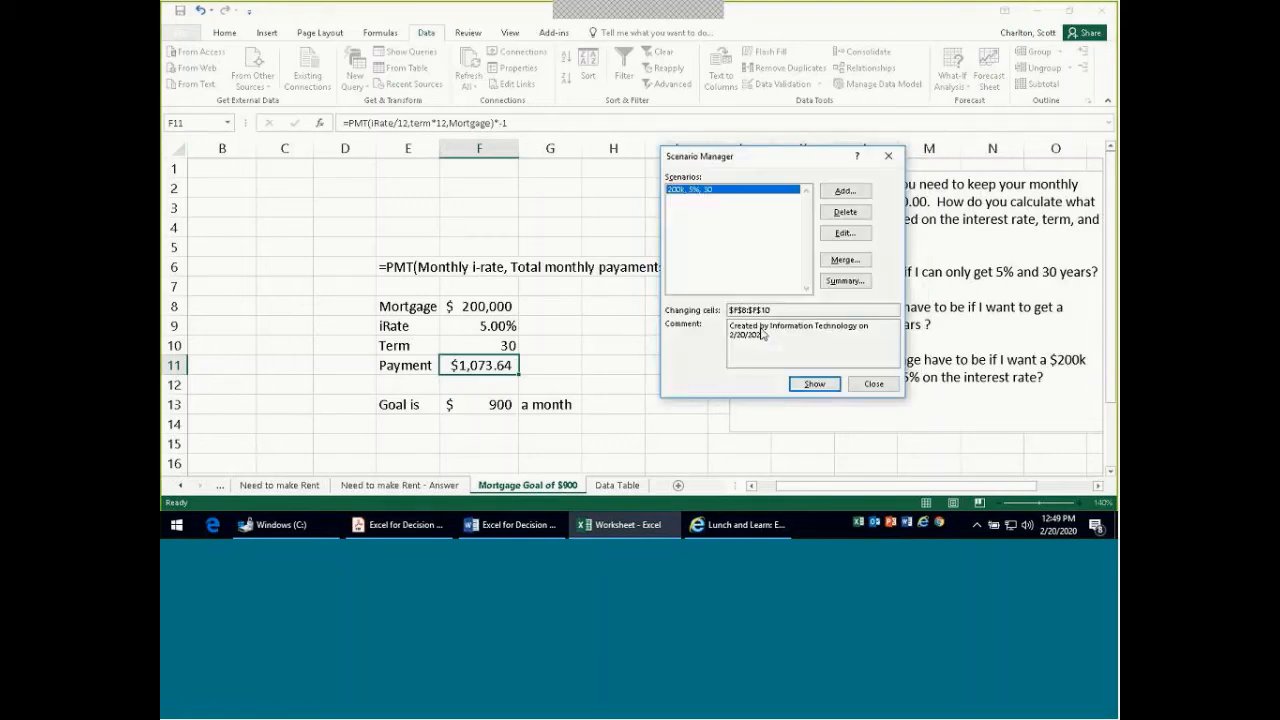
Step: Close Scenario Manager and run Goal Seek to set Payment cell F11 to 900 by changing Mortgage cell F8
{"action": "left_click", "coordinate": [873, 385]}
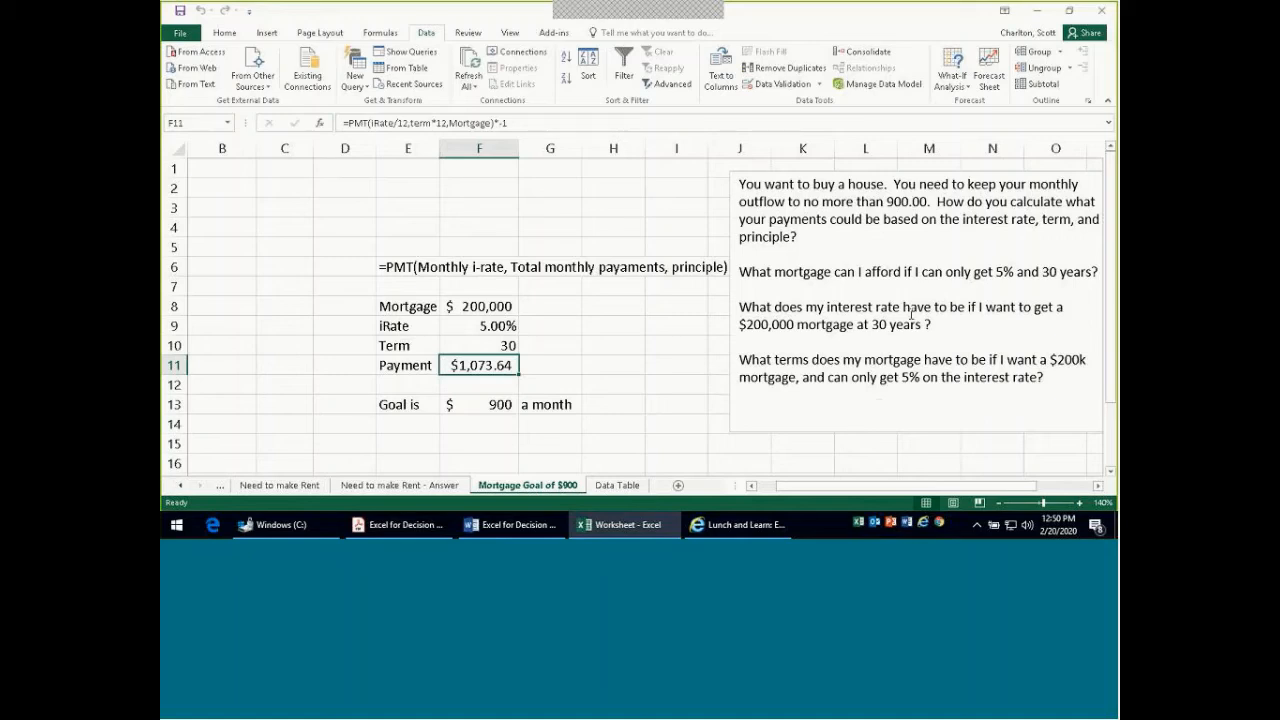
{"action": "left_click", "coordinate": [956, 86]}
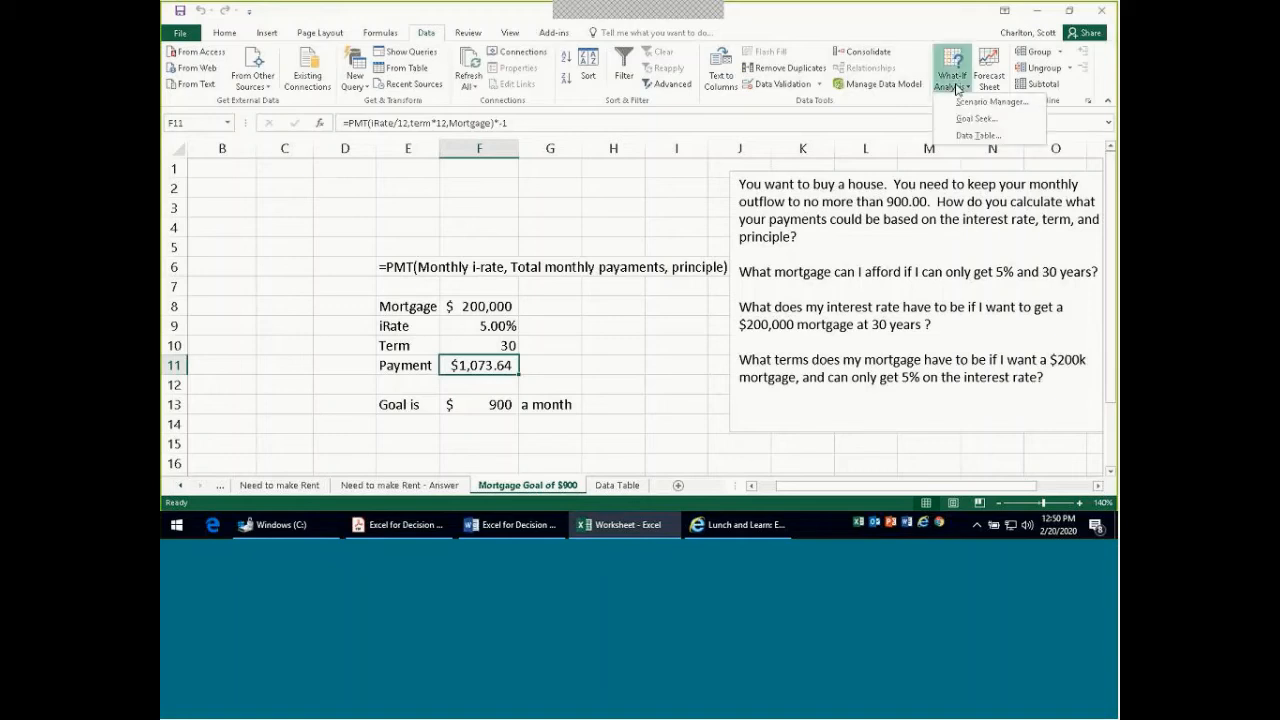
{"action": "left_click", "coordinate": [976, 118]}
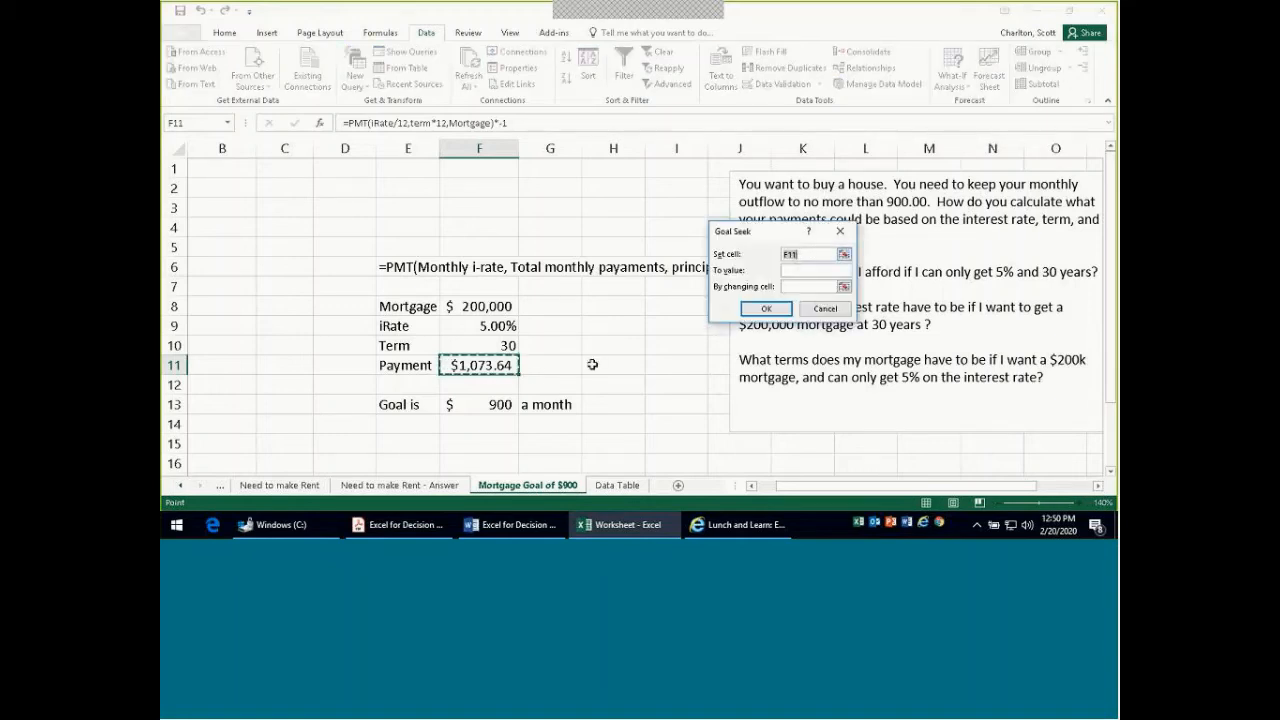
{"action": "left_click", "coordinate": [503, 368]}
{"action": "key", "text": "Tab"}
{"action": "type", "text": "900"}
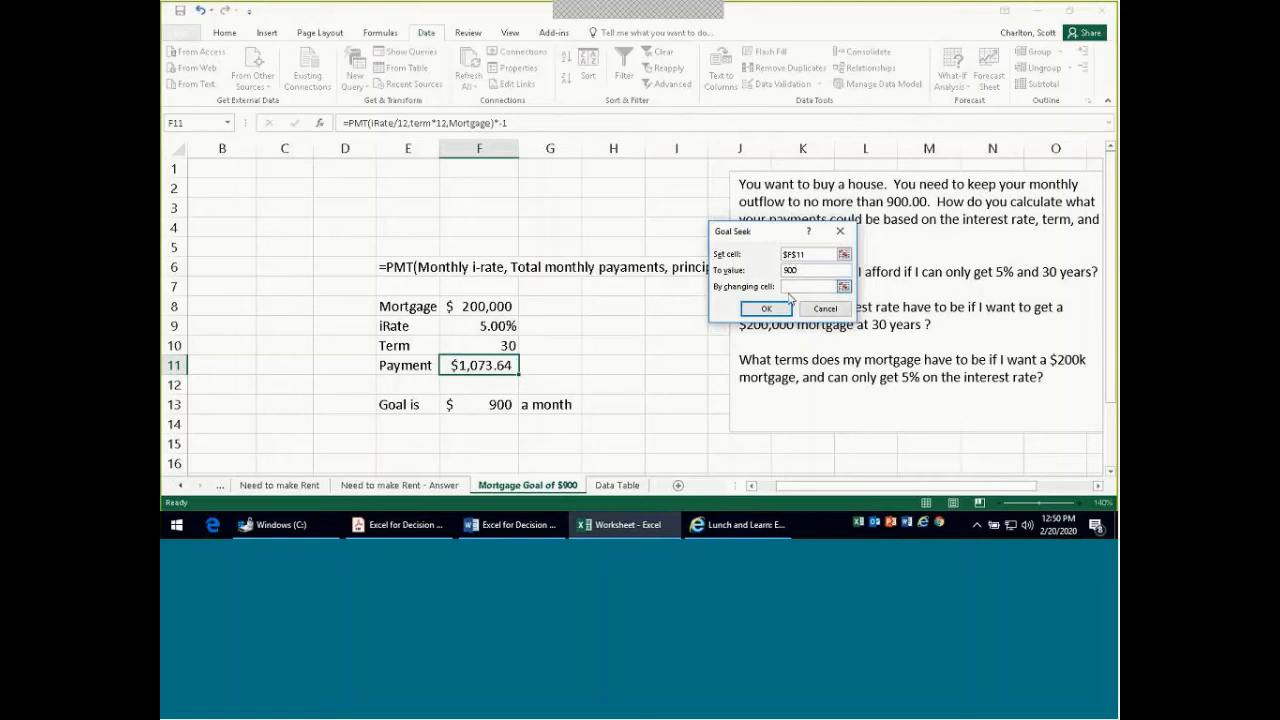
{"action": "left_click", "coordinate": [792, 287]}
{"action": "left_click", "coordinate": [497, 310]}
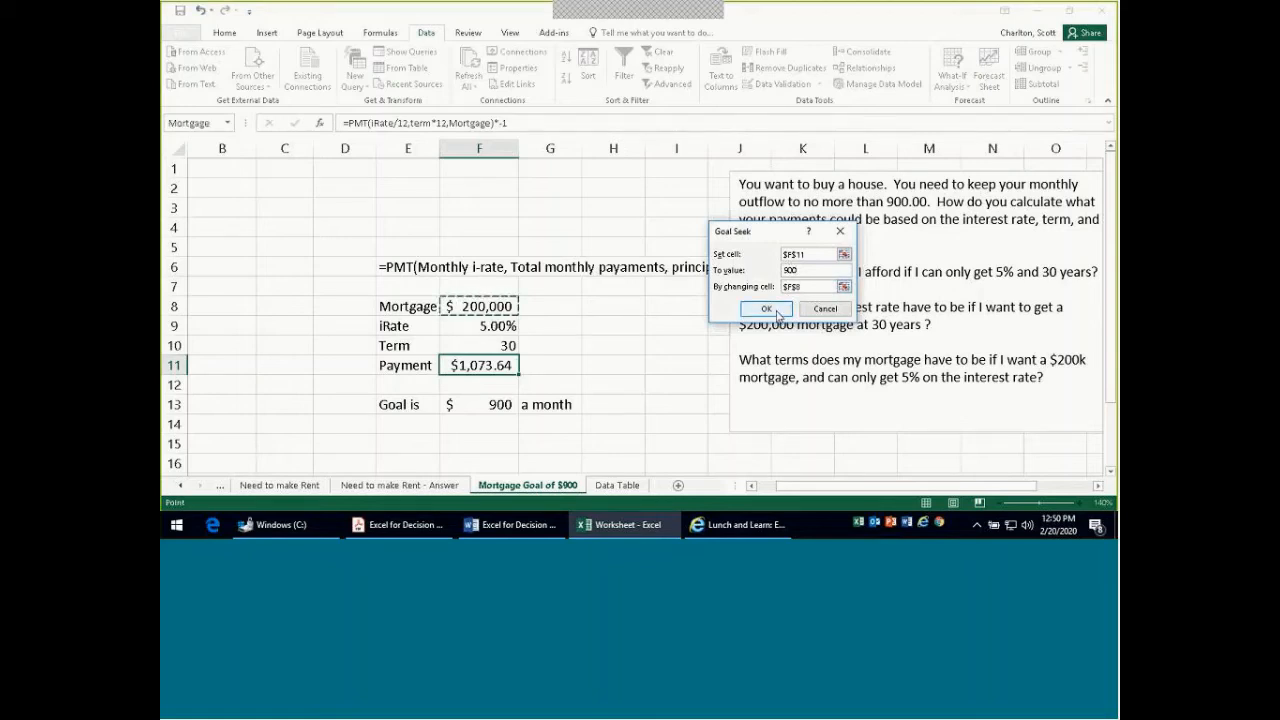
{"action": "left_click", "coordinate": [766, 309]}
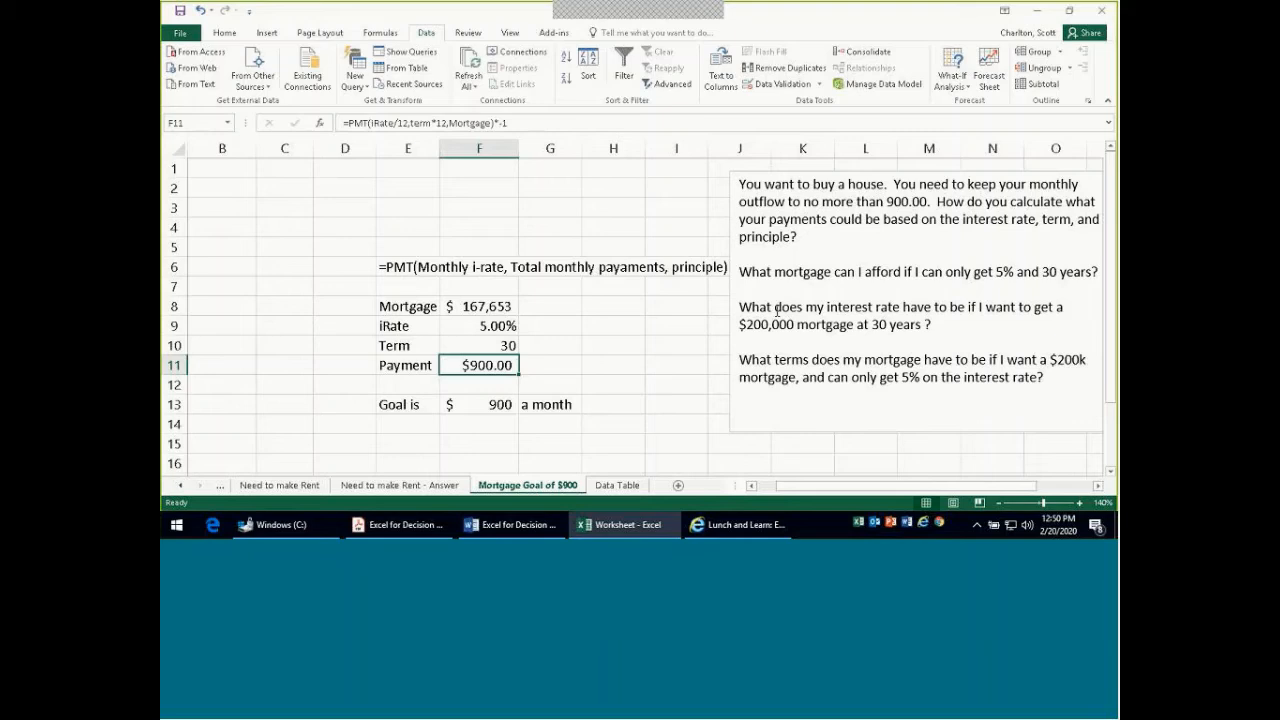
Step: Add a scenario named "167k, 5%, 30" that saves the current mortgage, rate and term, and close Scenario Manager
{"action": "left_click", "coordinate": [957, 73]}
{"action": "left_click", "coordinate": [970, 102]}
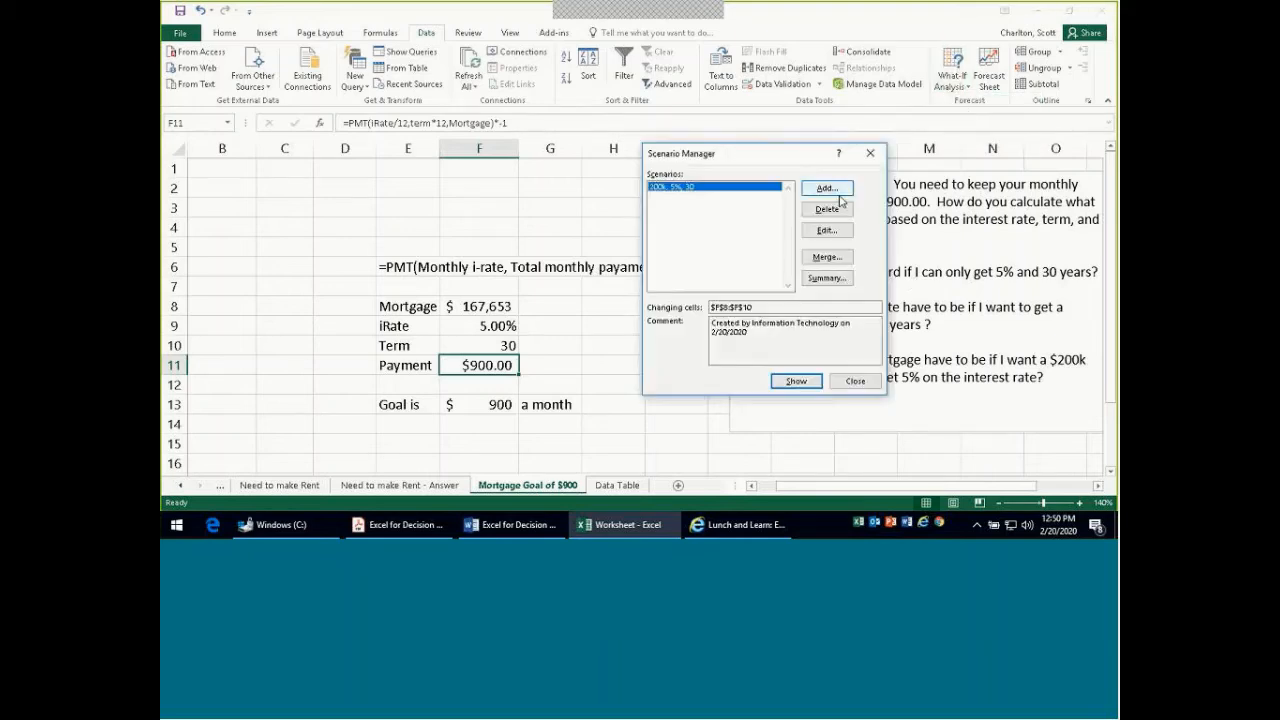
{"action": "left_click", "coordinate": [838, 188]}
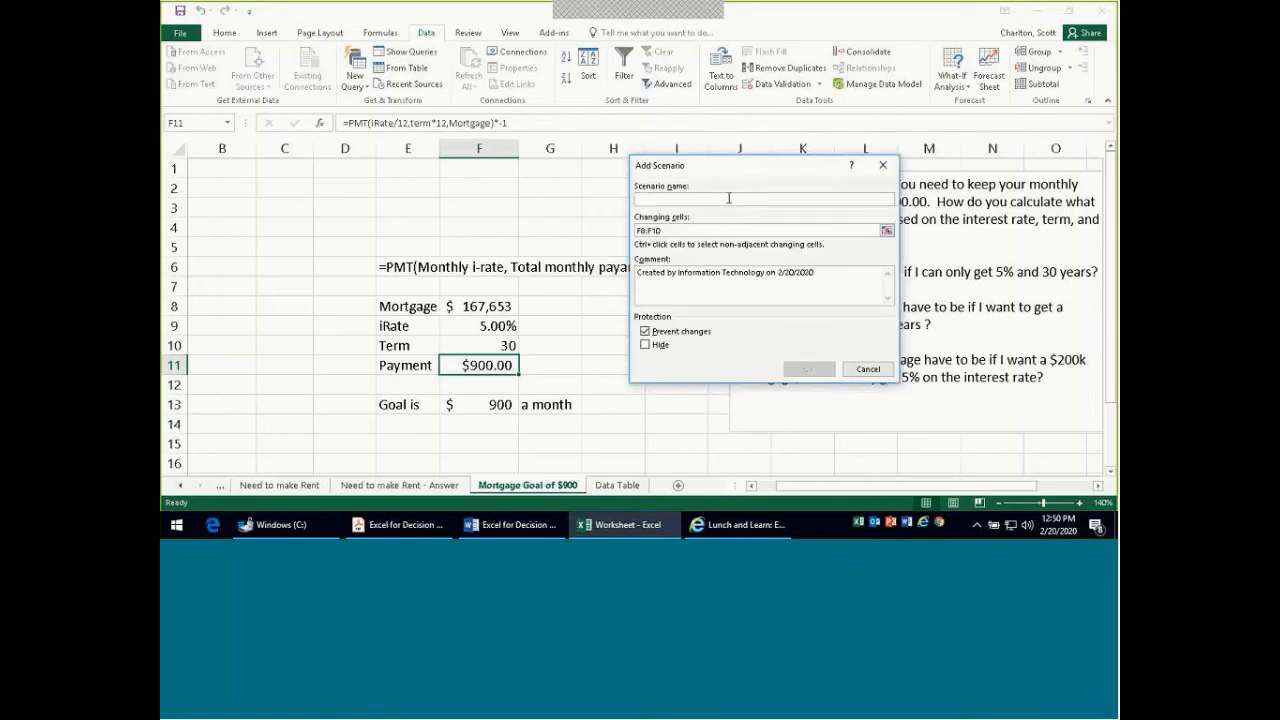
{"action": "type", "text": "167k"}
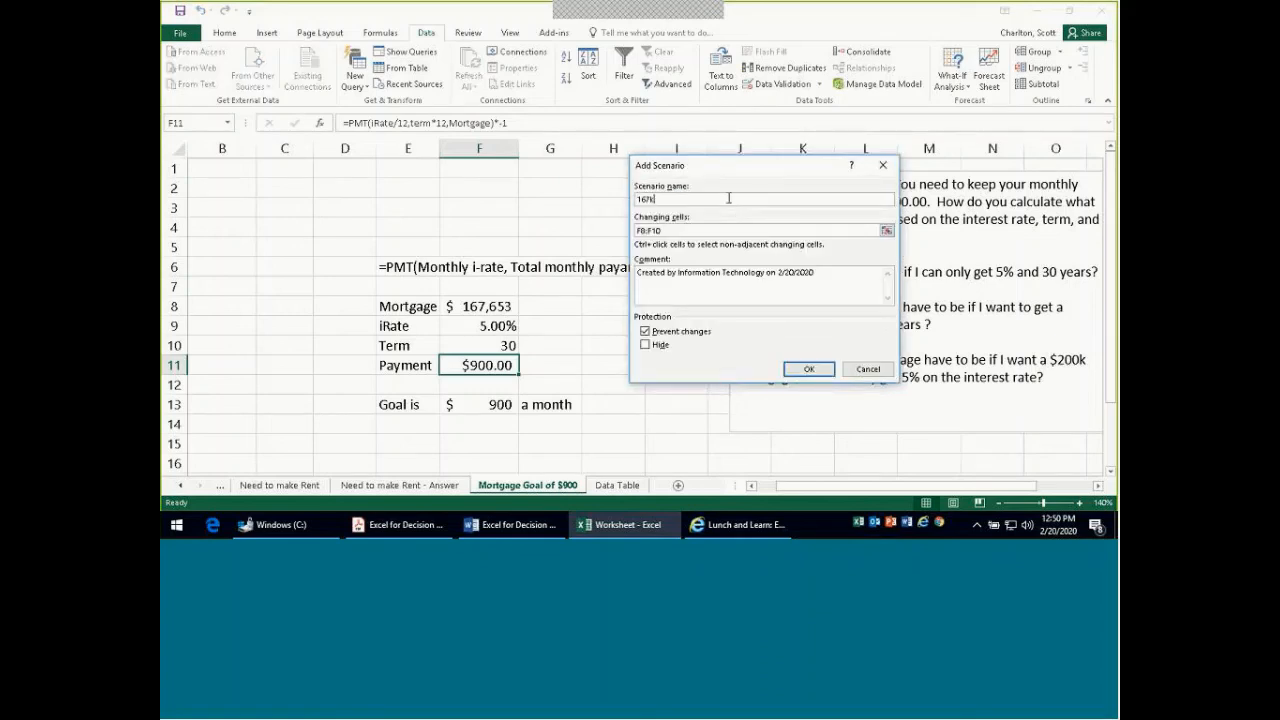
{"action": "type", "text": ", 5%, 30"}
{"action": "left_click", "coordinate": [803, 369]}
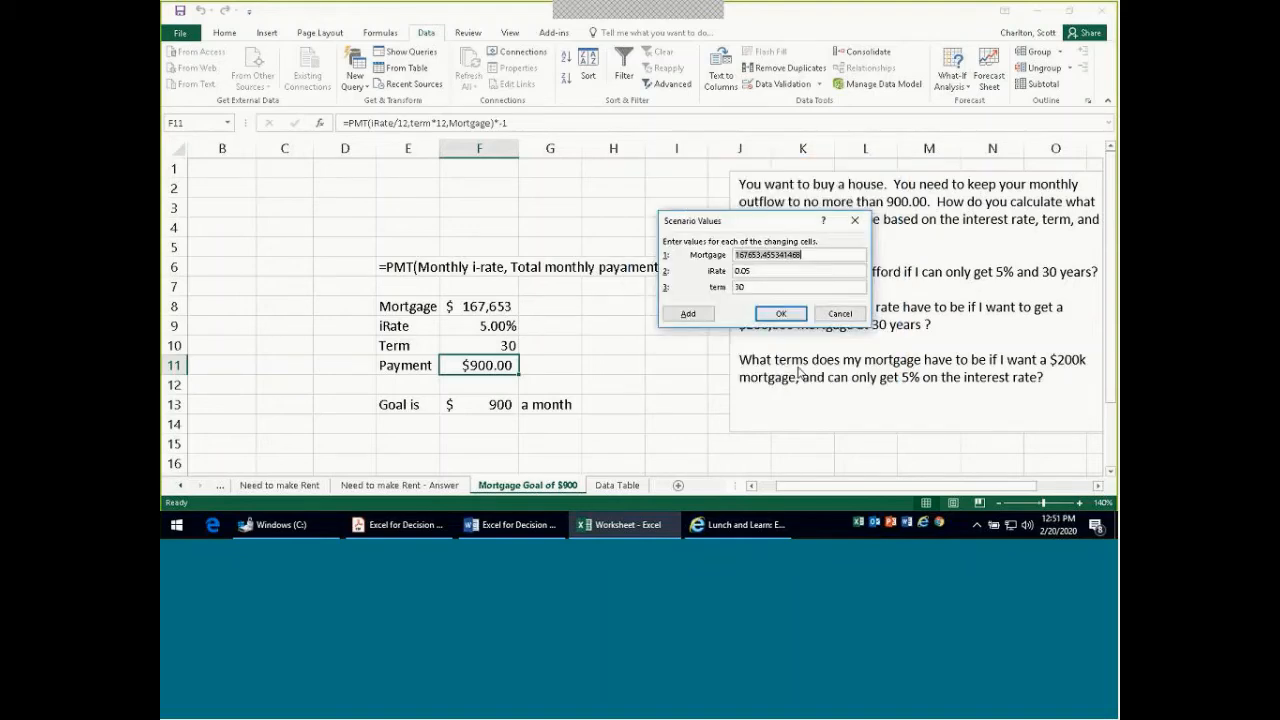
{"action": "left_click", "coordinate": [782, 314]}
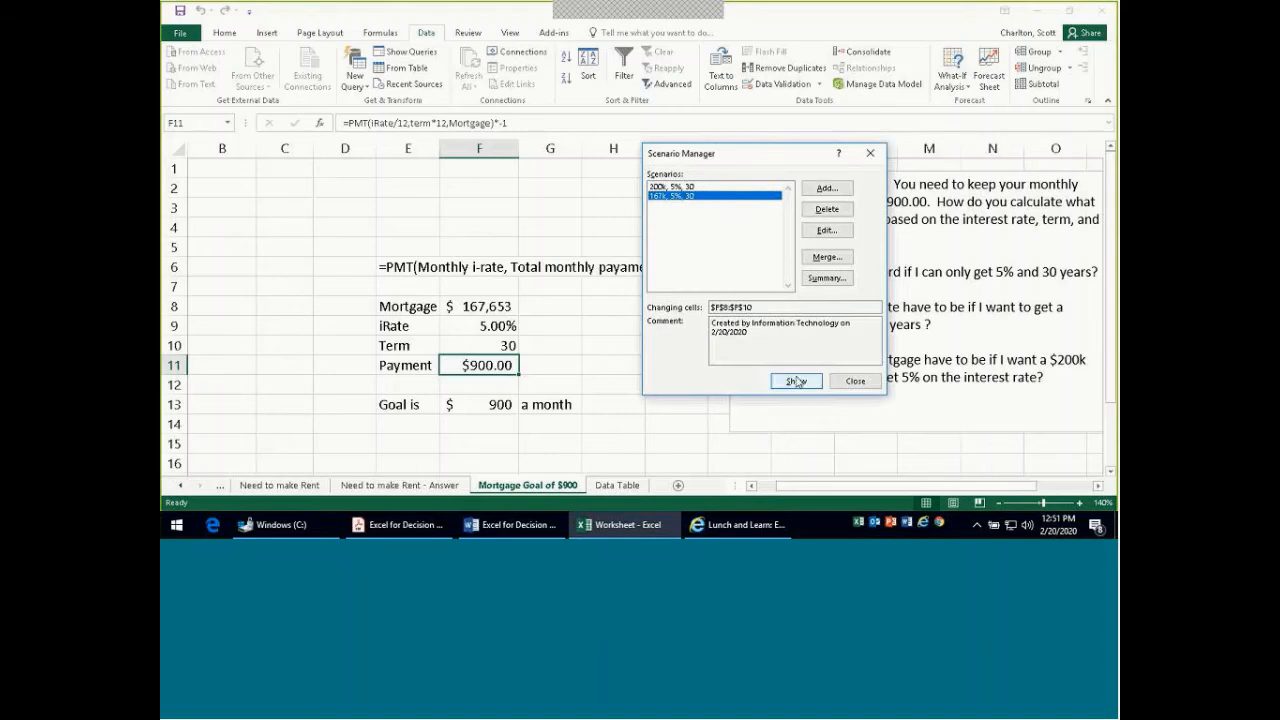
{"action": "left_click", "coordinate": [843, 383]}
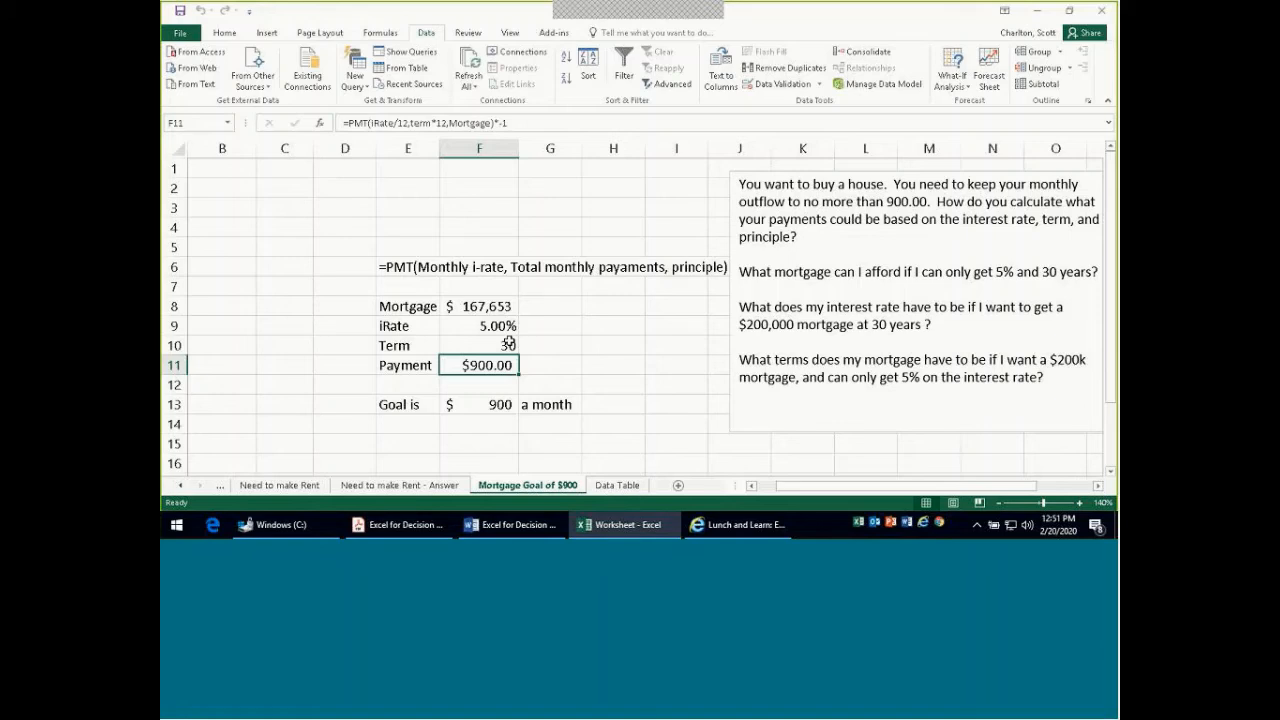
Step: Set the Mortgage amount in F8 to 200000
{"action": "key", "text": "Up"}
{"action": "key", "text": "Up"}
{"action": "key", "text": "Up"}
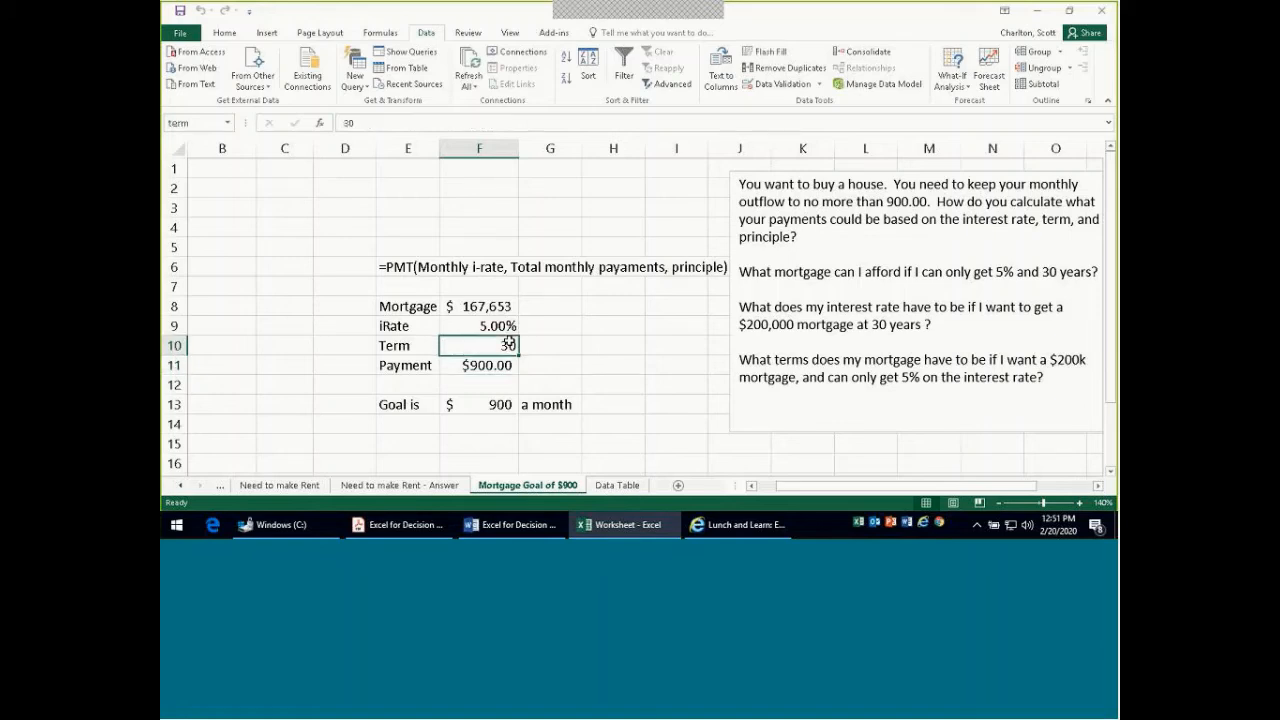
{"action": "type", "text": "200000"}
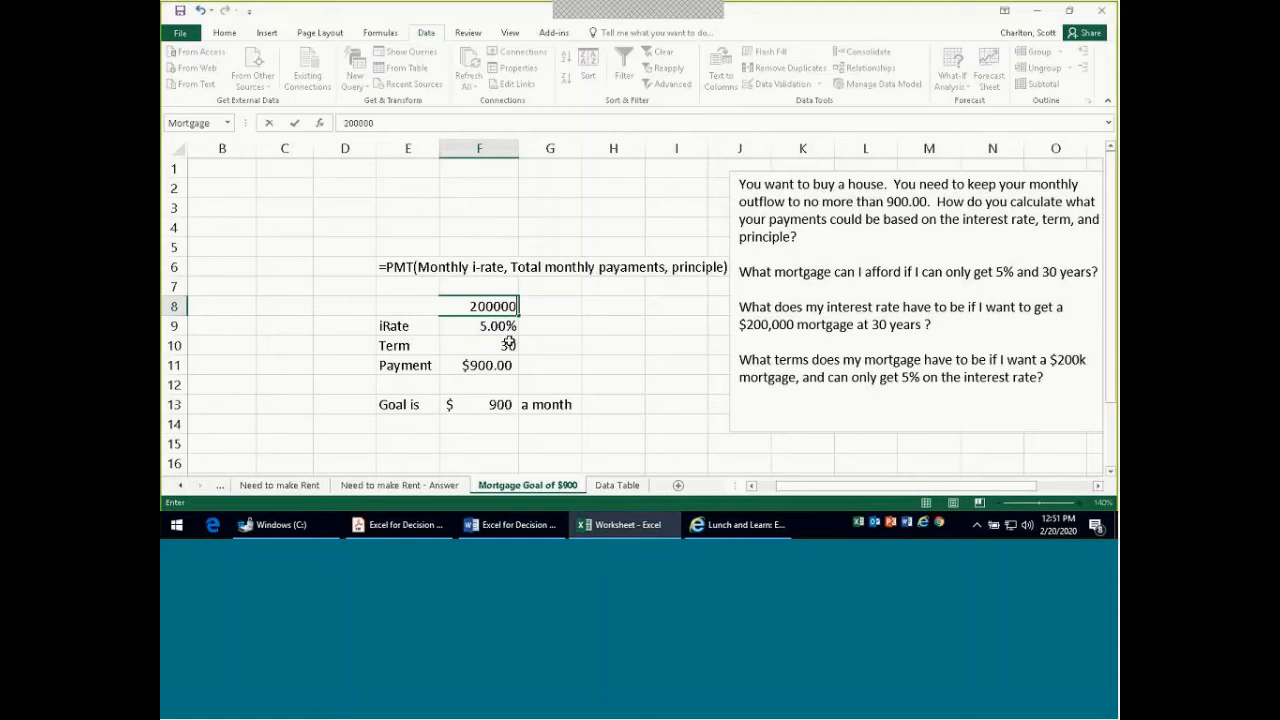
{"action": "key", "text": "Return"}
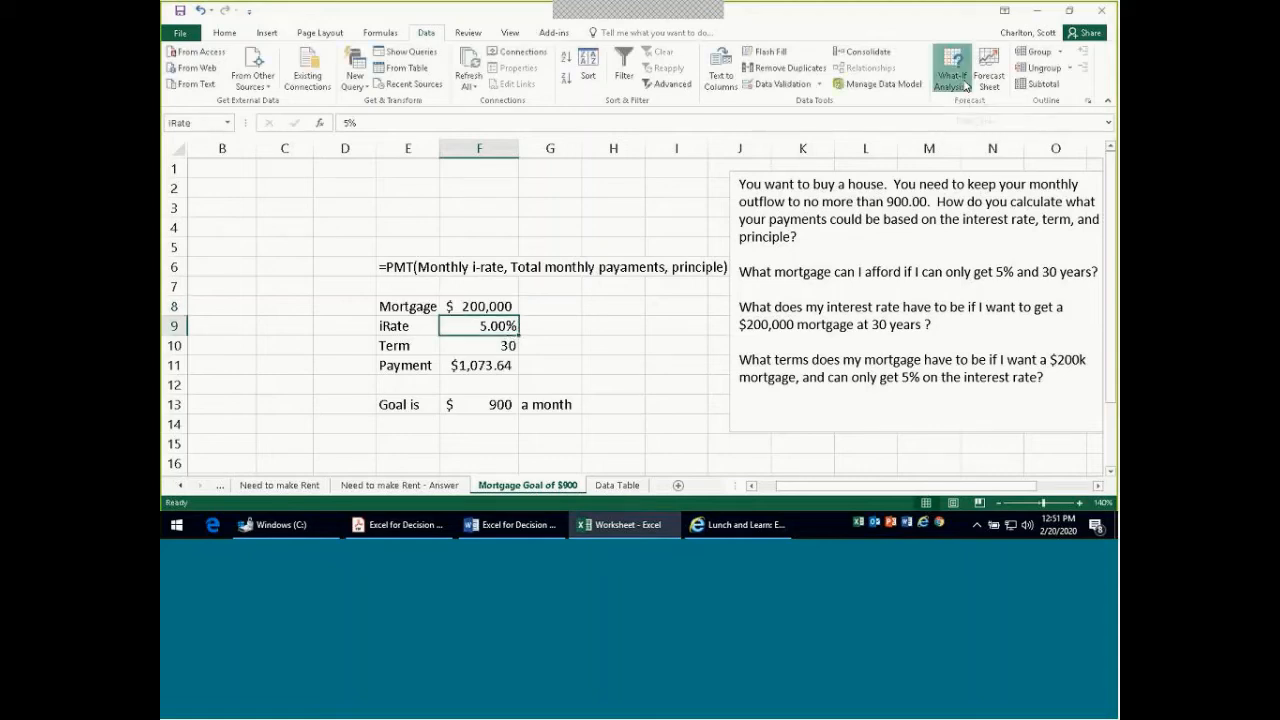
Step: Run Goal Seek to set Payment cell F11 to 900 by changing iRate cell F9, and keep the solution
{"action": "left_click", "coordinate": [966, 86]}
{"action": "left_click", "coordinate": [975, 123]}
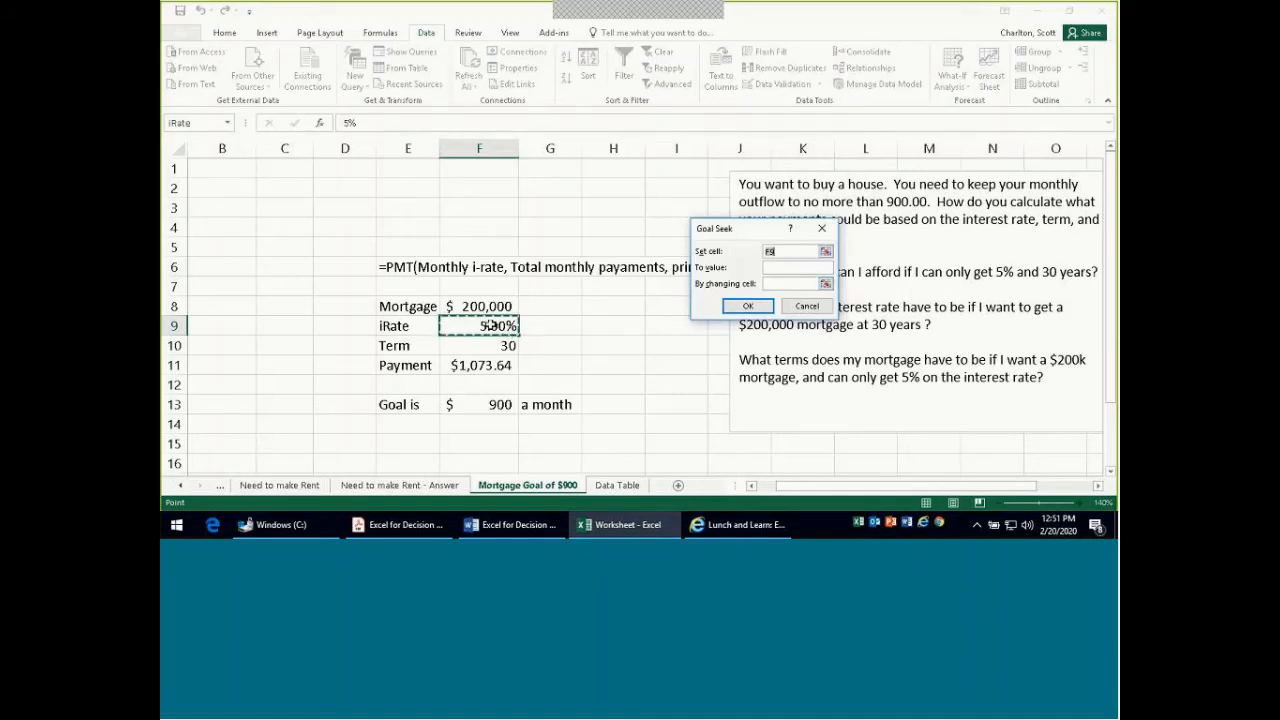
{"action": "left_click", "coordinate": [483, 365]}
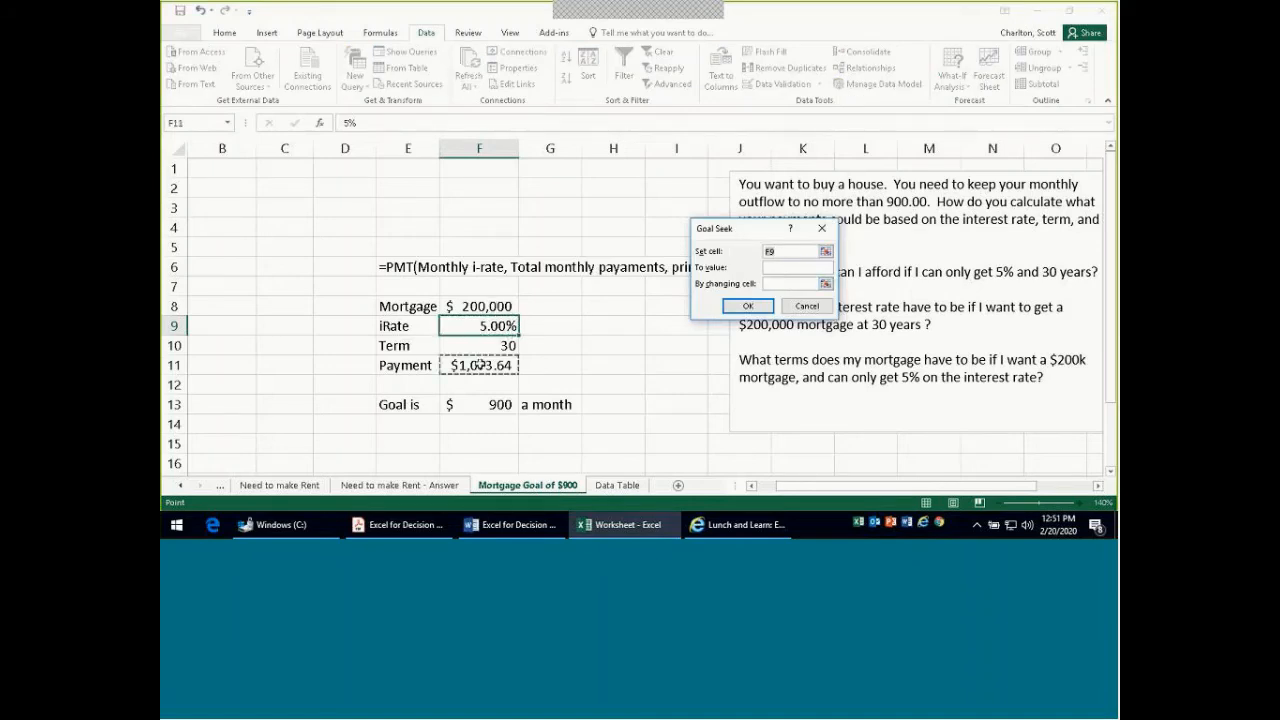
{"action": "left_click", "coordinate": [790, 268]}
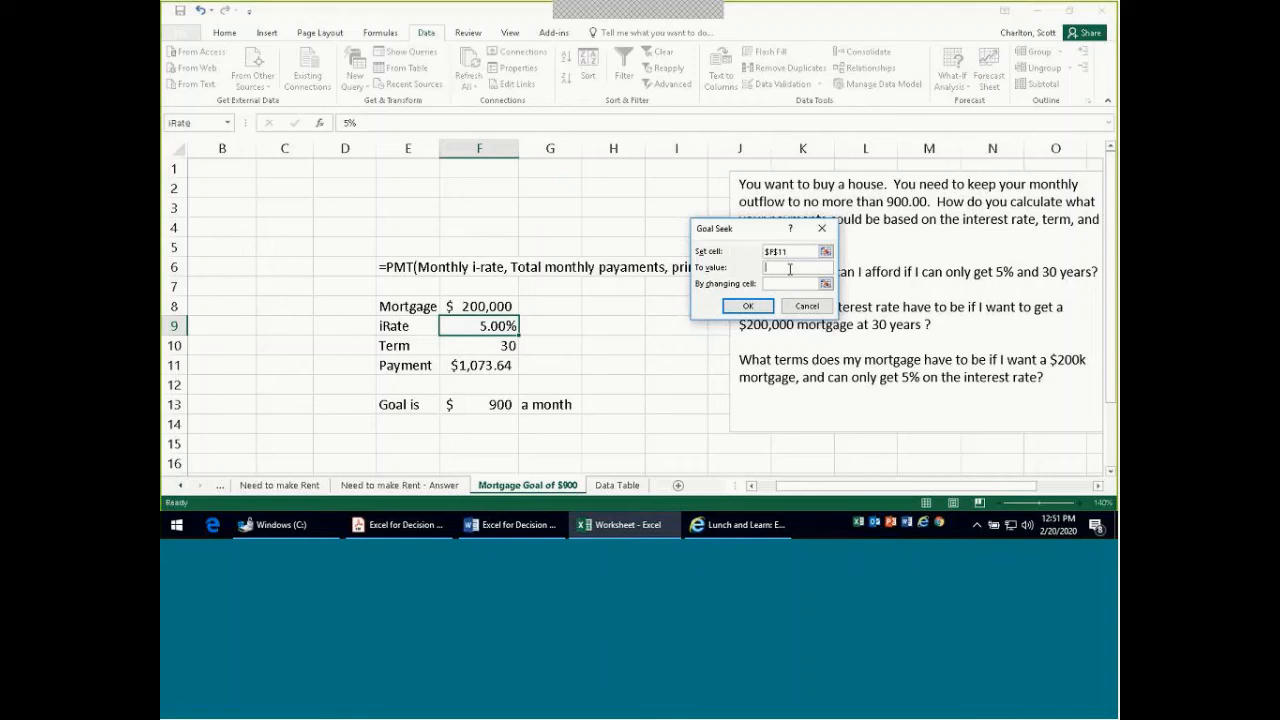
{"action": "type", "text": "900"}
{"action": "left_click", "coordinate": [781, 286]}
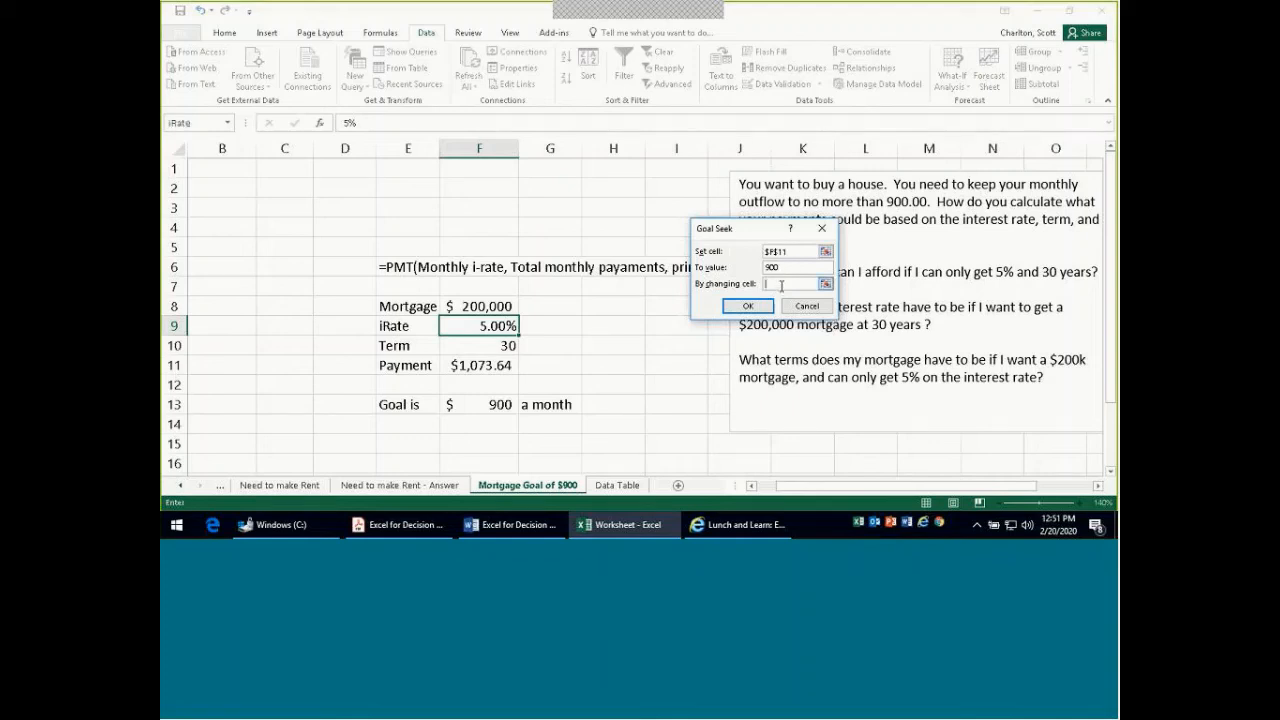
{"action": "left_click", "coordinate": [510, 325]}
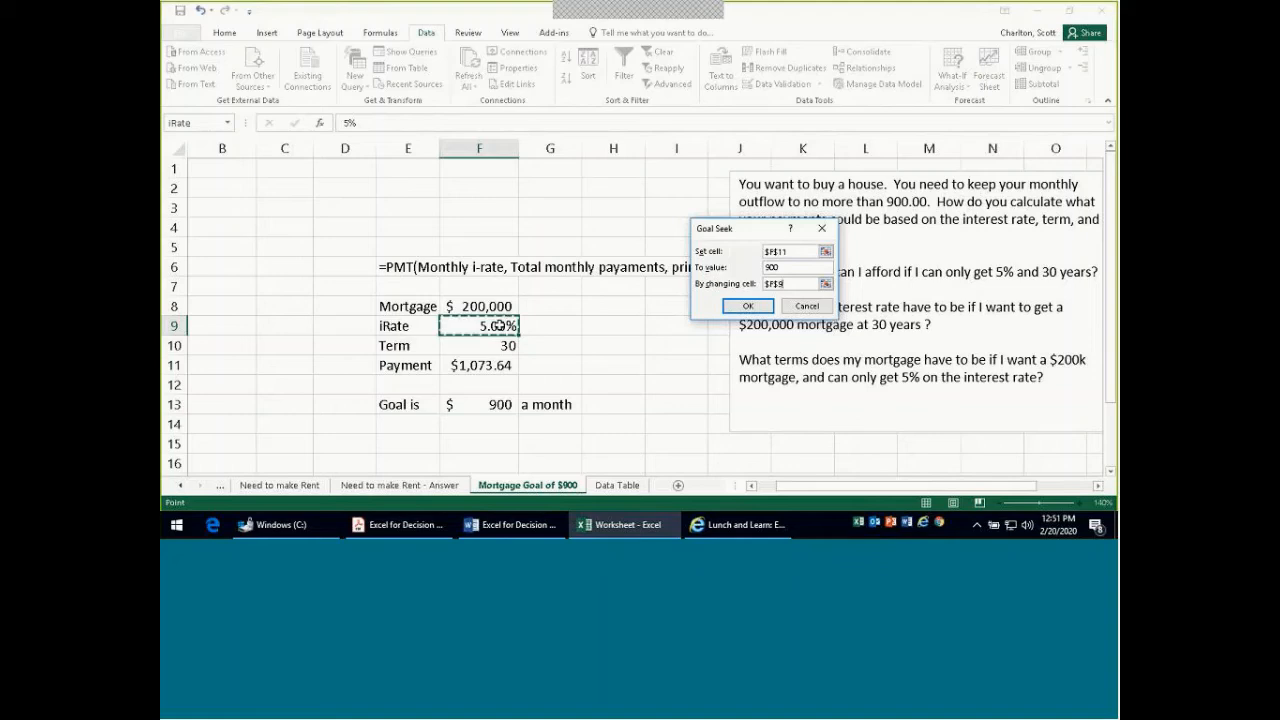
{"action": "left_click", "coordinate": [750, 307]}
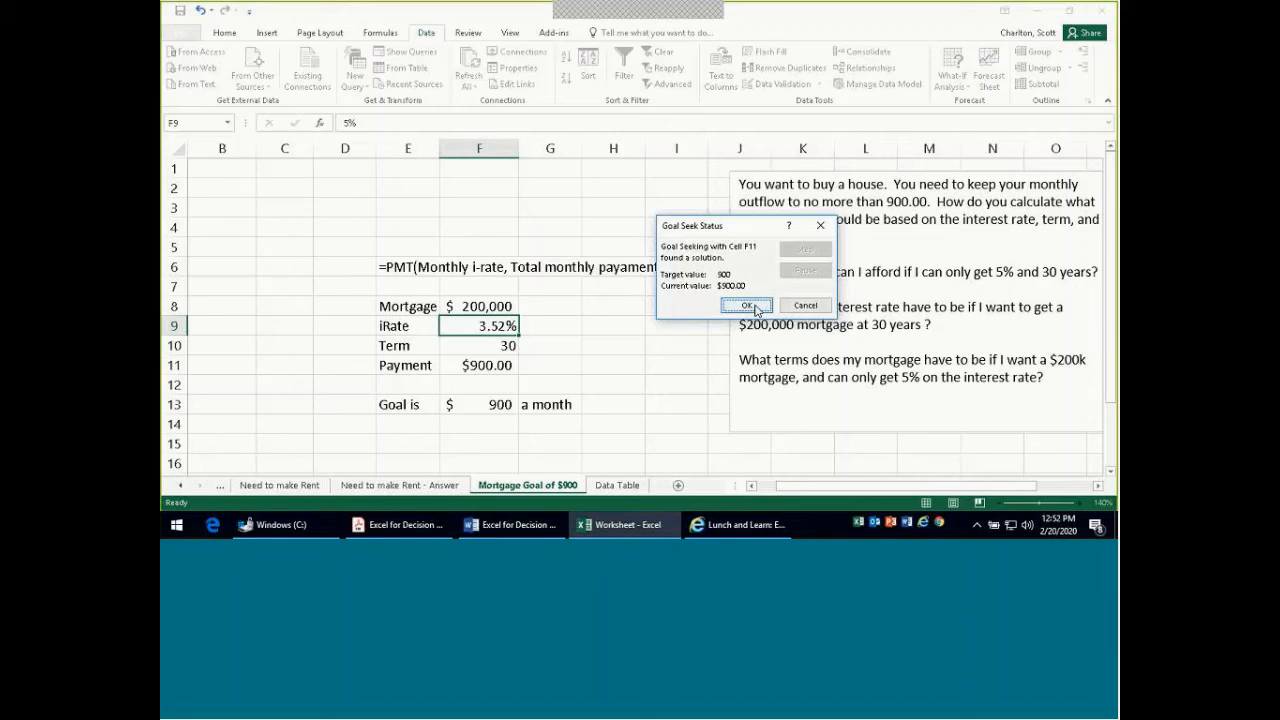
{"action": "left_click", "coordinate": [755, 310]}
{"action": "left_click", "coordinate": [753, 307]}
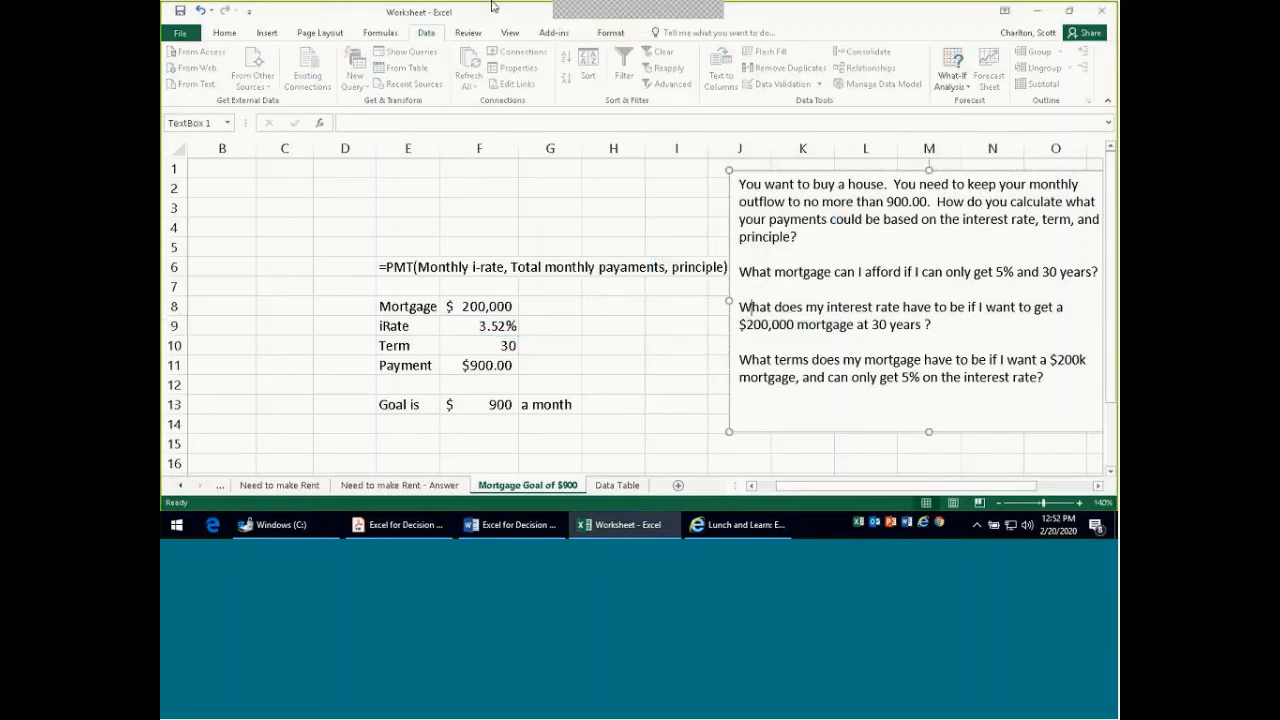
{"action": "type", "text": "'"}
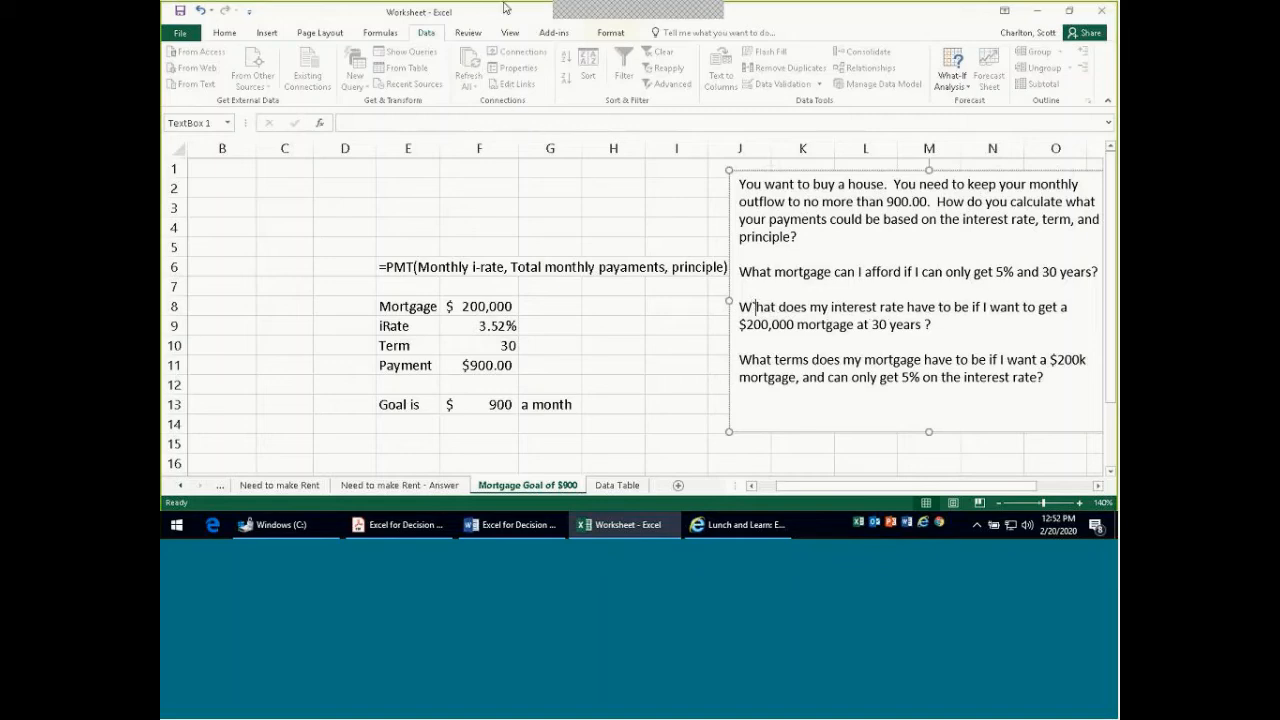
{"action": "left_click_drag", "start_coordinate": [667, 221], "coordinate": [667, 212]}
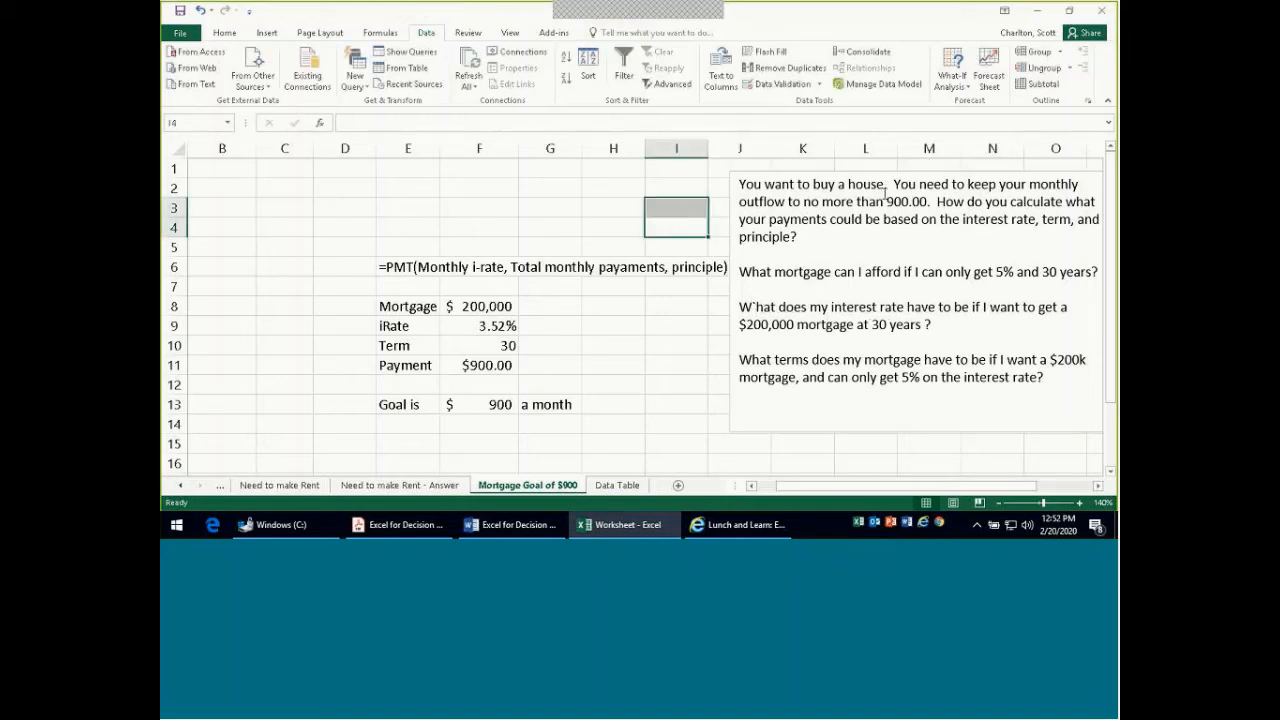
Step: Add a scenario named "200k, 3.52%, 30" that saves the current mortgage, rate and term, and close Scenario Manager
{"action": "left_click", "coordinate": [952, 80]}
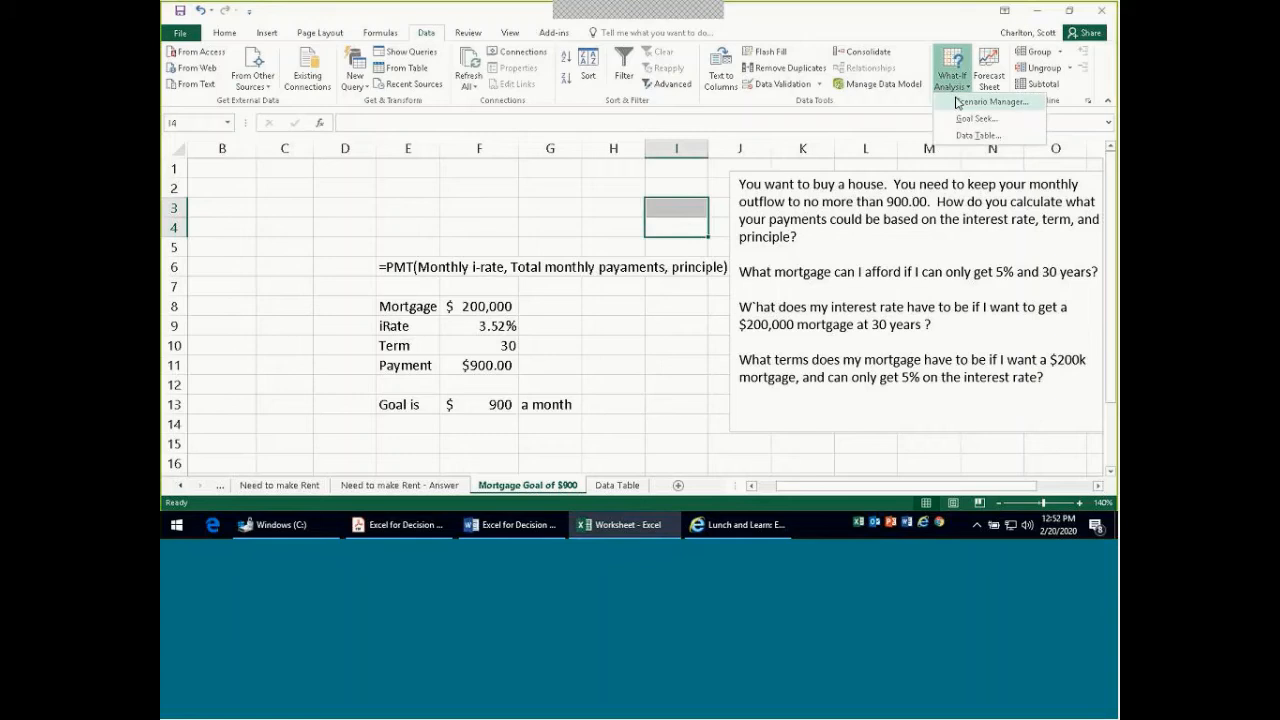
{"action": "left_click", "coordinate": [958, 103]}
{"action": "left_click", "coordinate": [795, 182]}
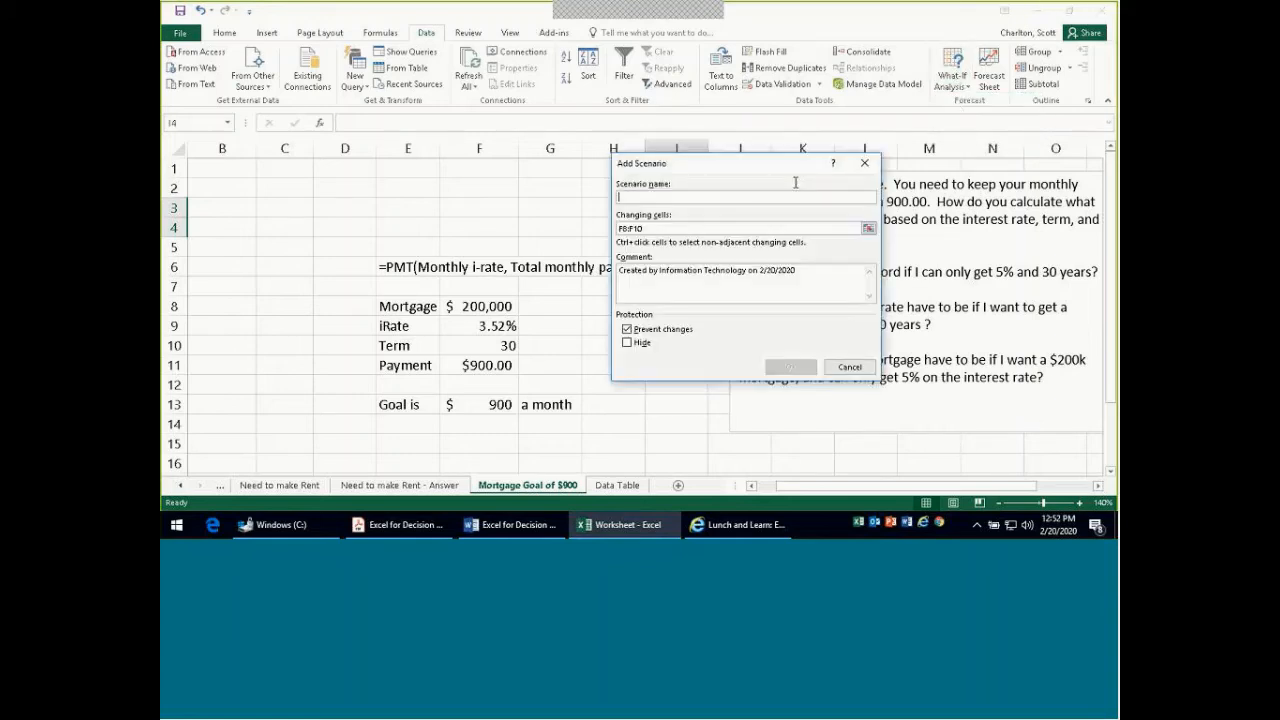
{"action": "type", "text": "200"}
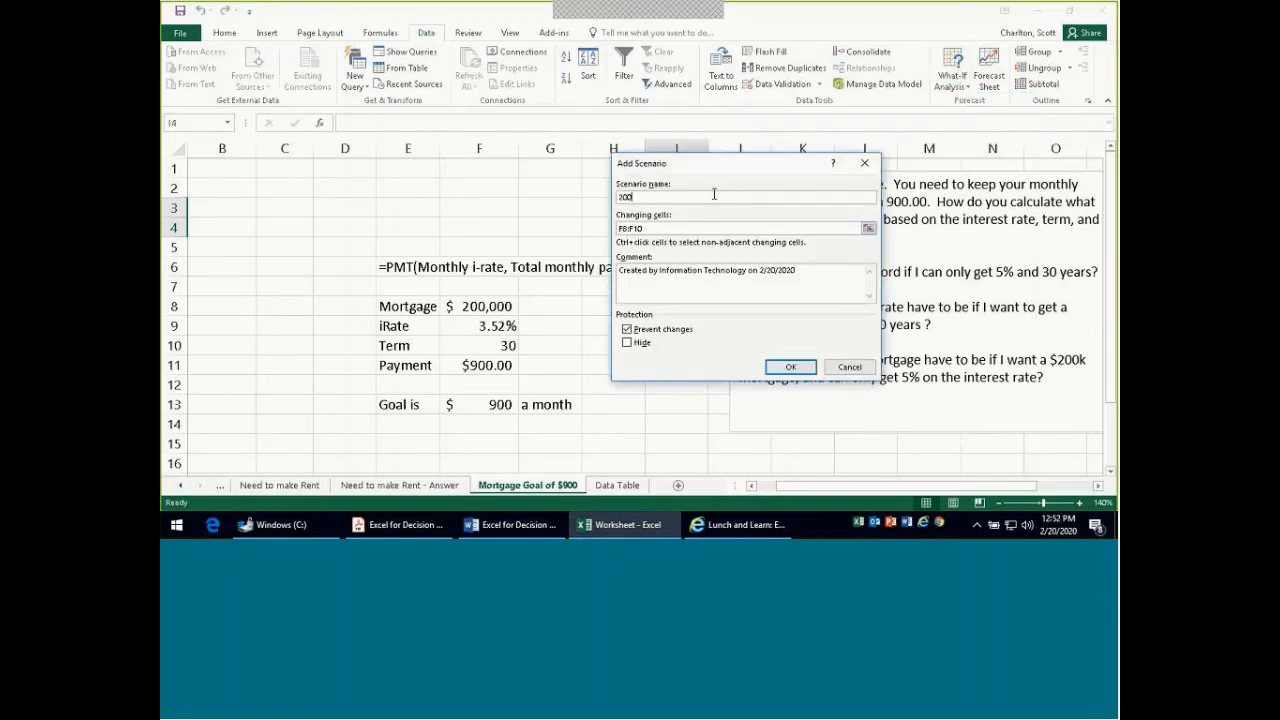
{"action": "type", "text": "k, 2.52%"}
{"action": "key", "text": "BackSpace"}
{"action": "key", "text": "BackSpace"}
{"action": "key", "text": "BackSpace"}
{"action": "key", "text": "BackSpace"}
{"action": "key", "text": "BackSpace"}
{"action": "type", "text": "3.52%, 900"}
{"action": "key", "text": "BackSpace"}
{"action": "key", "text": "BackSpace"}
{"action": "key", "text": "BackSpace"}
{"action": "type", "text": "30"}
{"action": "left_click", "coordinate": [790, 367]}
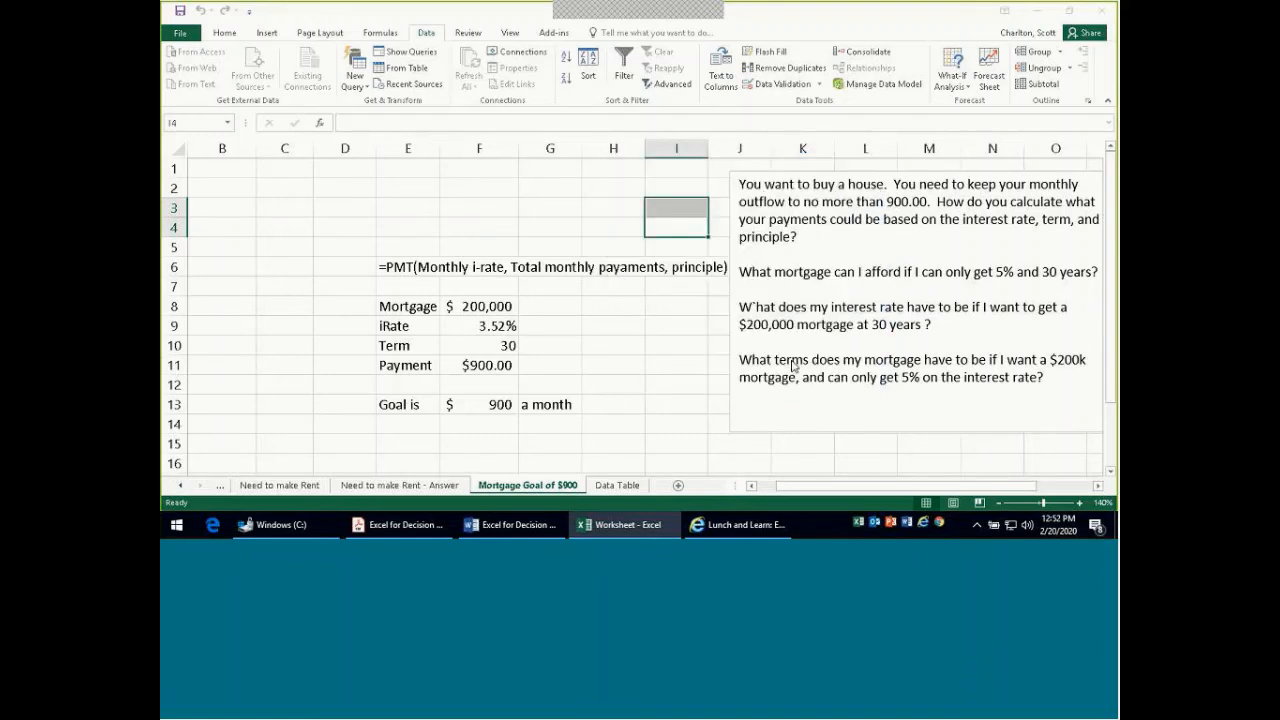
{"action": "left_click", "coordinate": [778, 315]}
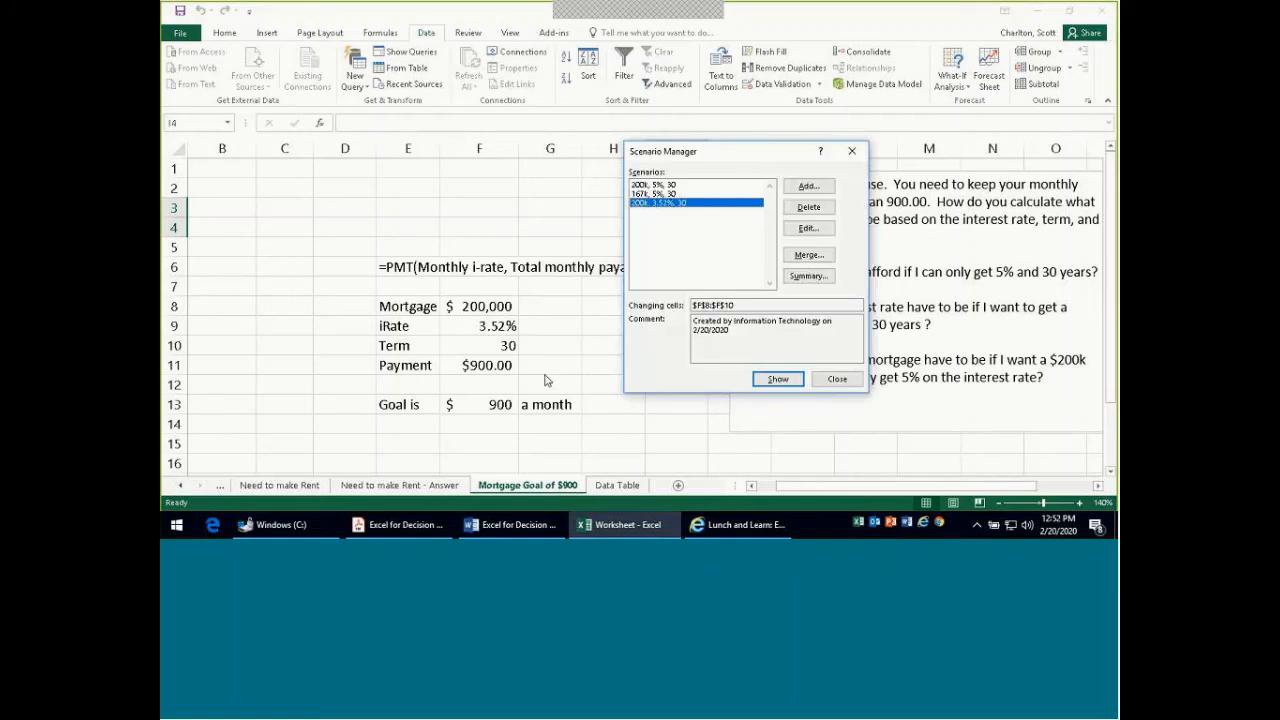
{"action": "left_click", "coordinate": [836, 379]}
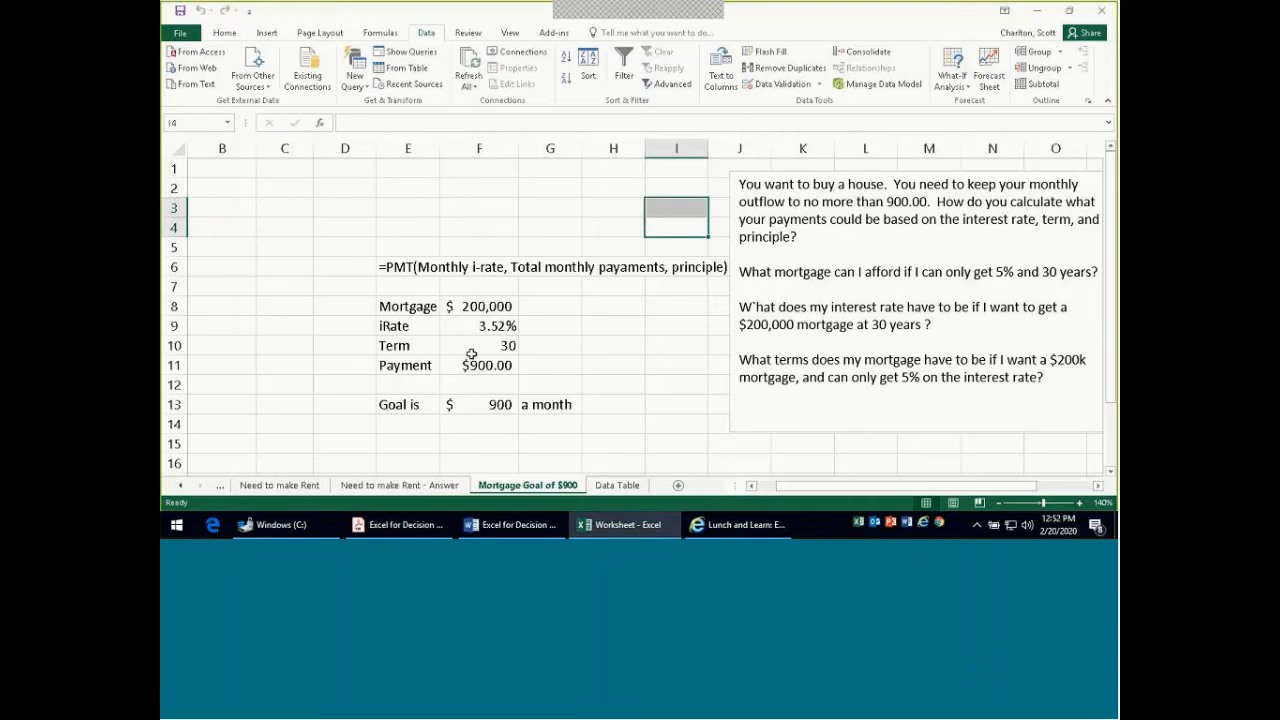
Step: Set the interest rate in iRate cell F9 to 5%
{"action": "left_click", "coordinate": [485, 330]}
{"action": "type", "text": "55"}
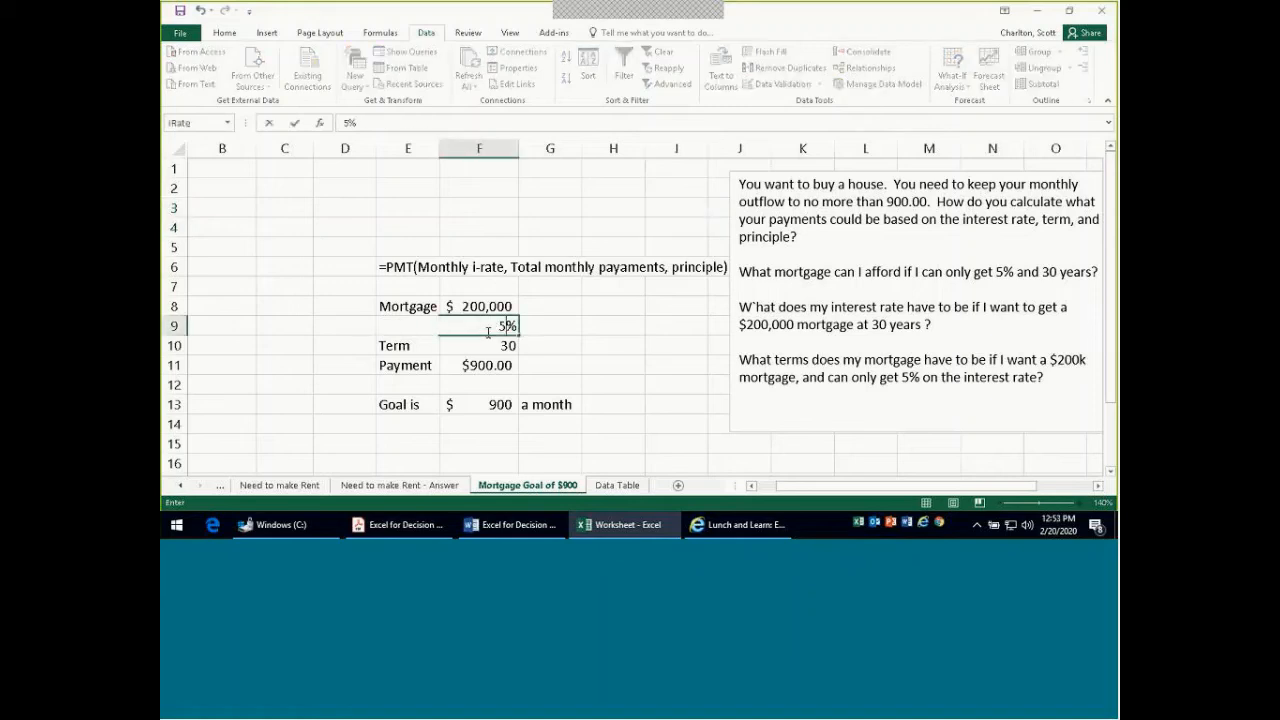
{"action": "key", "text": "BackSpace"}
{"action": "key", "text": "Return"}
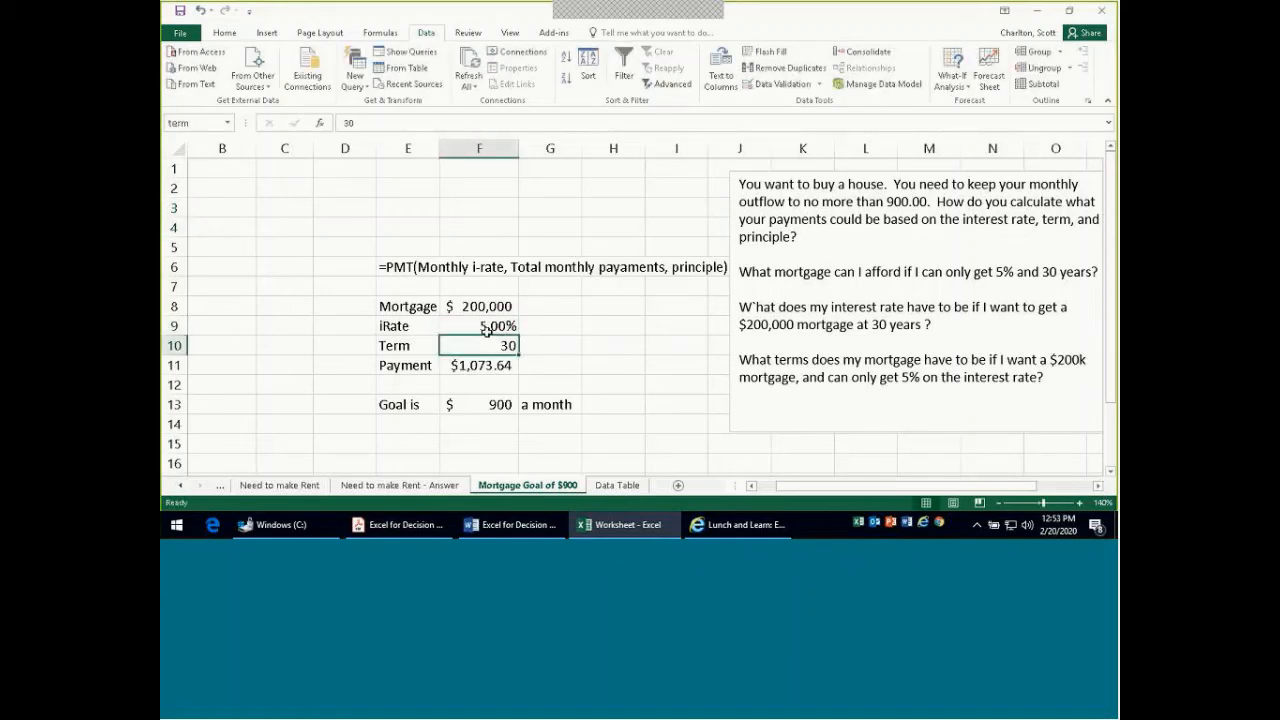
Step: Run Goal Seek to set Payment cell F11 to 900 by changing Term cell F10, and keep the solution
{"action": "left_click", "coordinate": [952, 75]}
{"action": "left_click", "coordinate": [966, 120]}
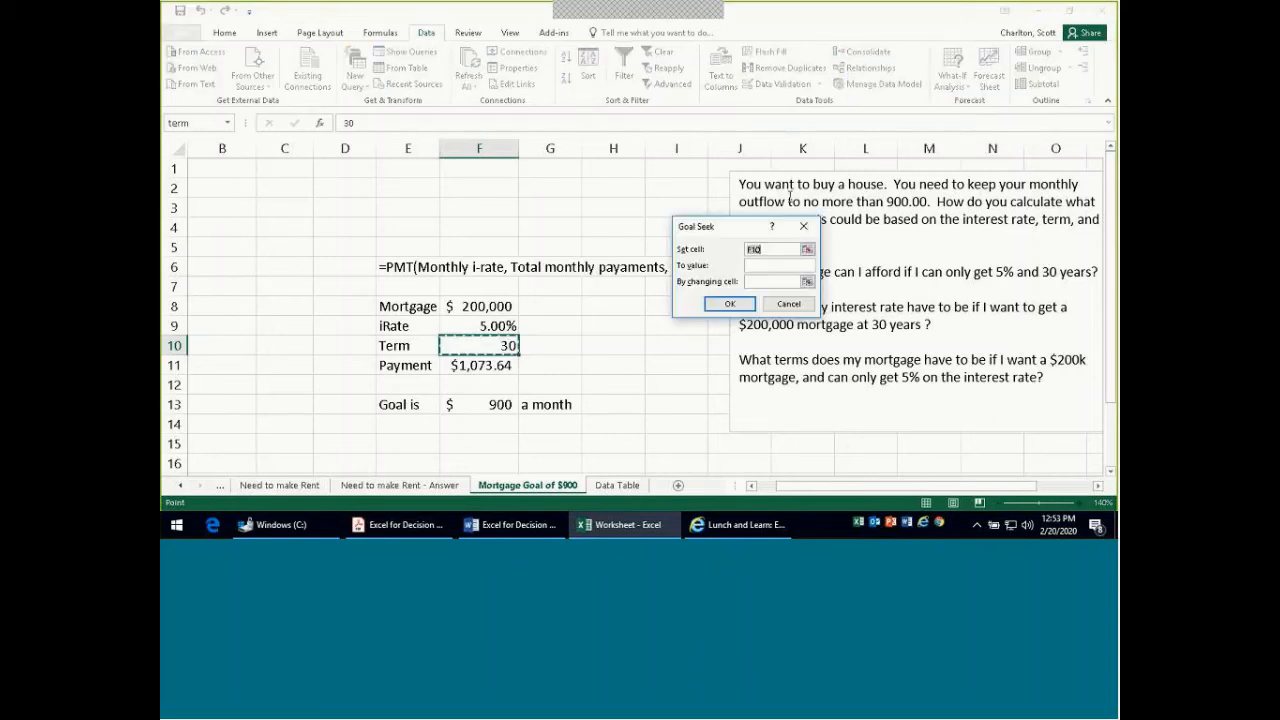
{"action": "left_click_drag", "start_coordinate": [742, 233], "coordinate": [755, 247]}
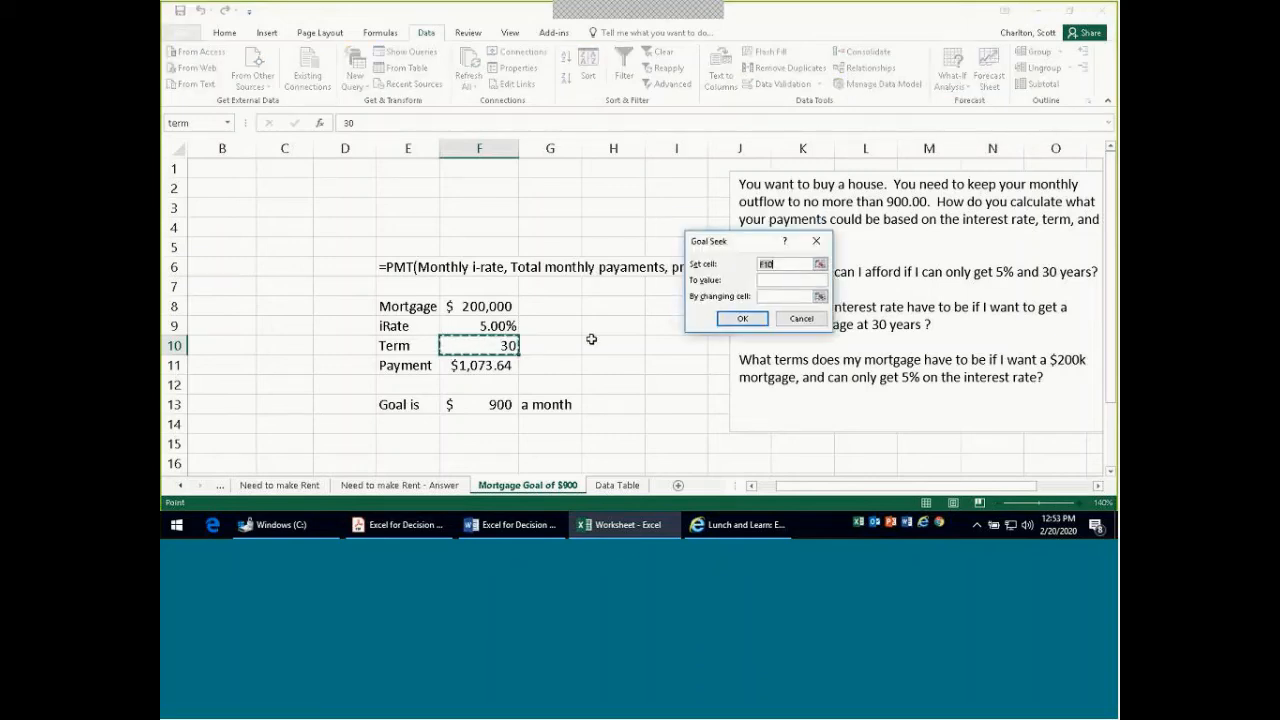
{"action": "left_click", "coordinate": [491, 370]}
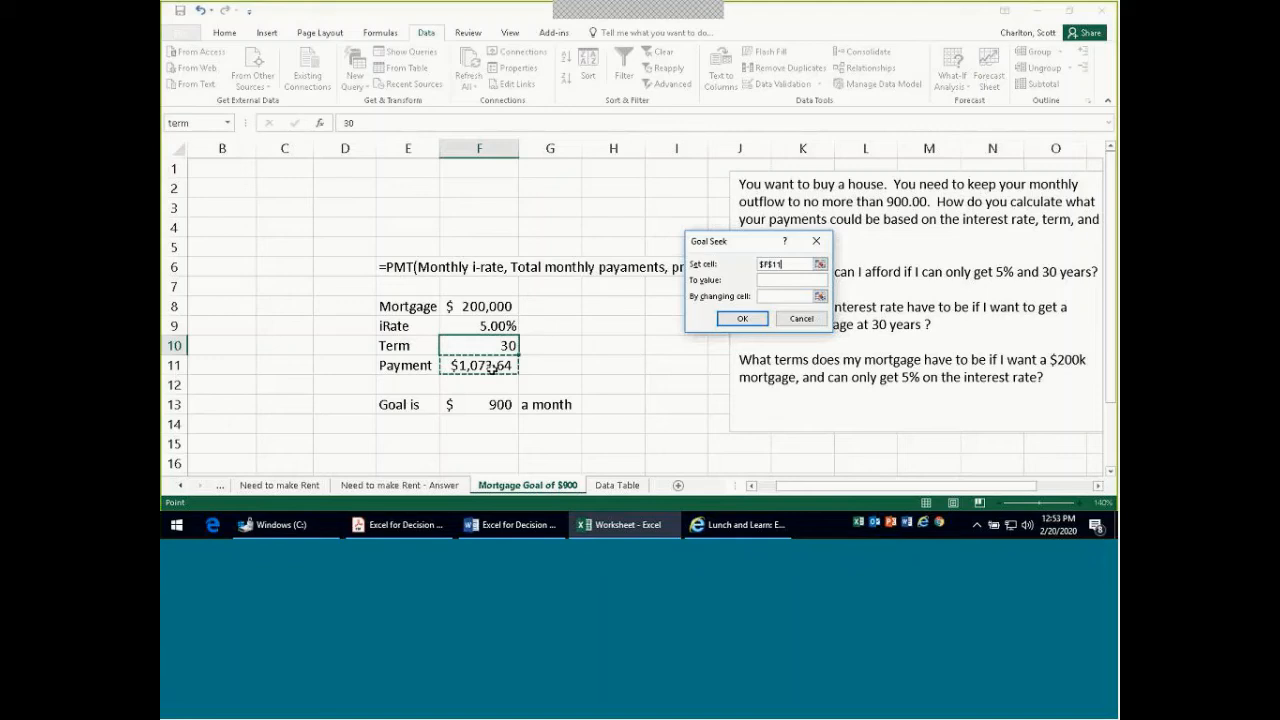
{"action": "left_click", "coordinate": [770, 280]}
{"action": "type", "text": "900"}
{"action": "key", "text": "Tab"}
{"action": "left_click", "coordinate": [509, 346]}
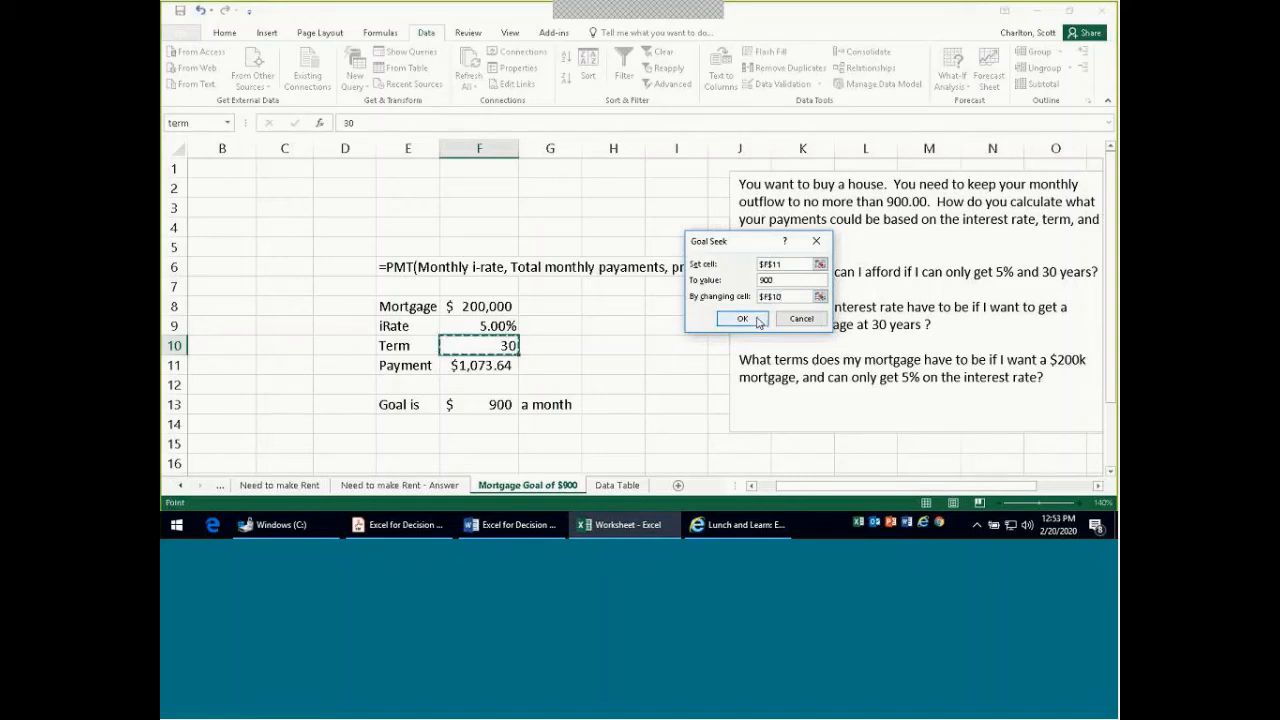
{"action": "left_click", "coordinate": [742, 319]}
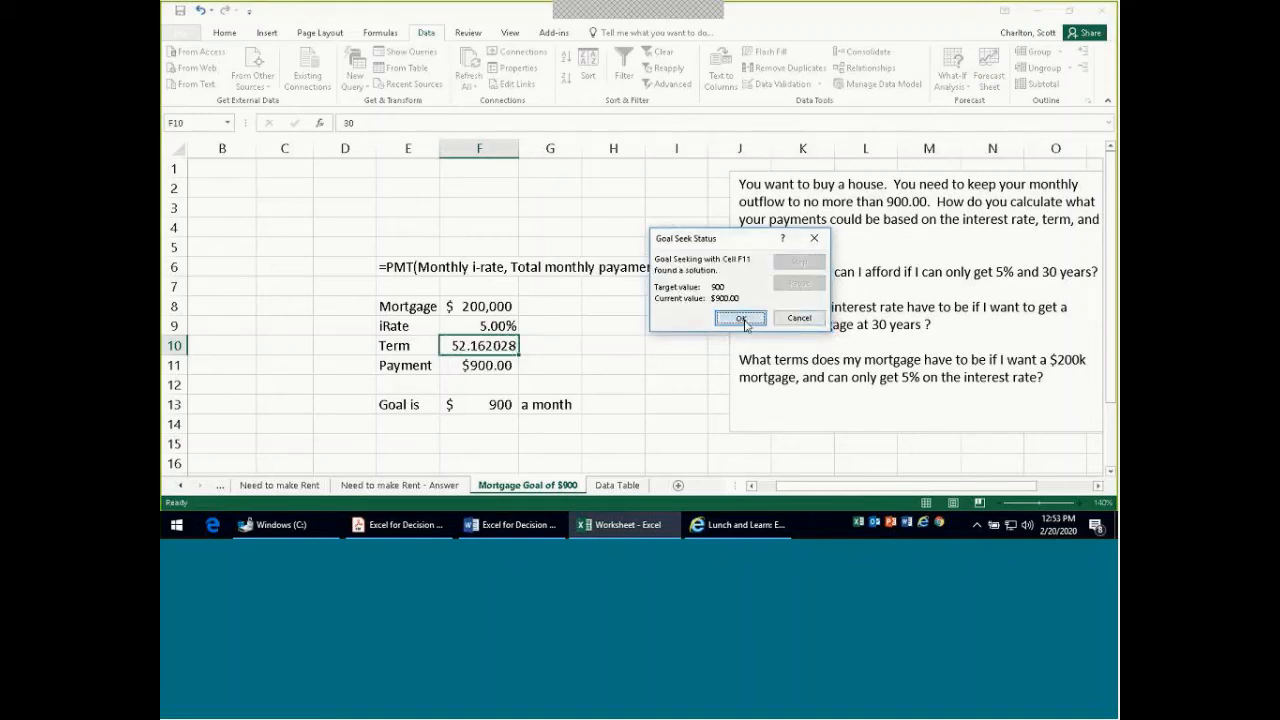
{"action": "left_click", "coordinate": [741, 319]}
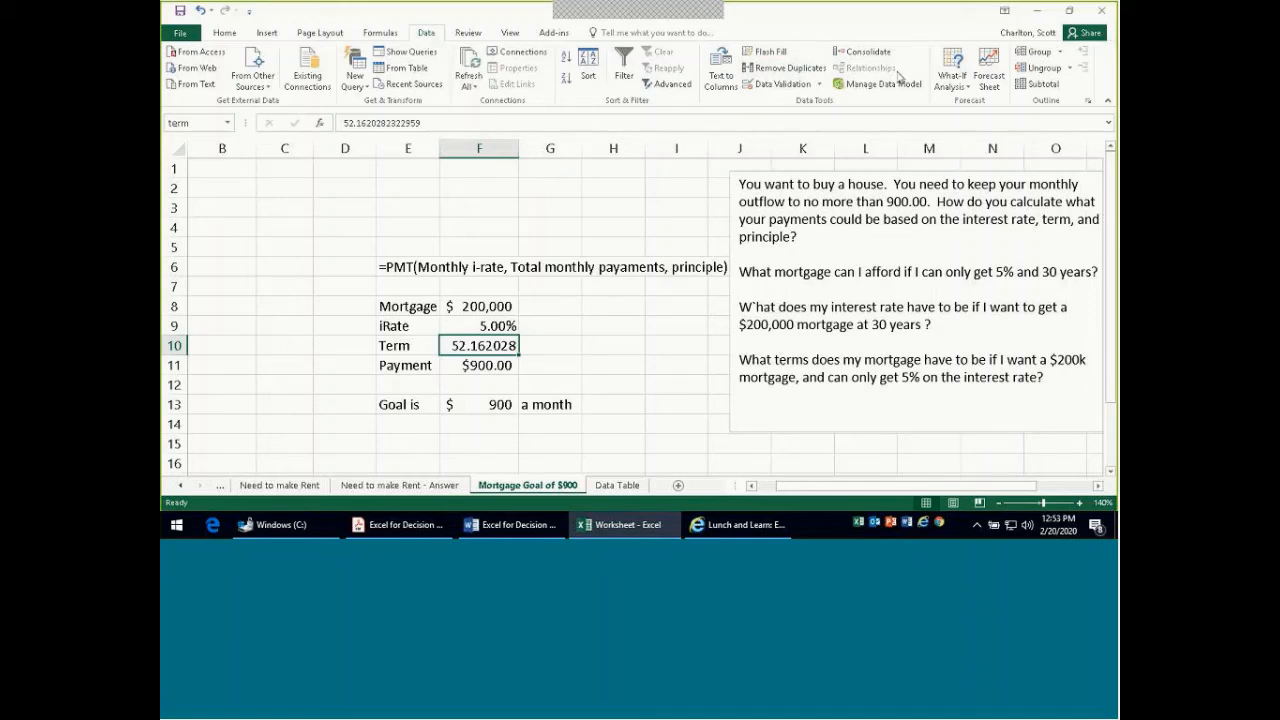
Step: Add a scenario named "200K, 5%, 52 MONTHS" that saves the current mortgage, rate and term in F8:F10
{"action": "left_click", "coordinate": [950, 80]}
{"action": "left_click", "coordinate": [990, 101]}
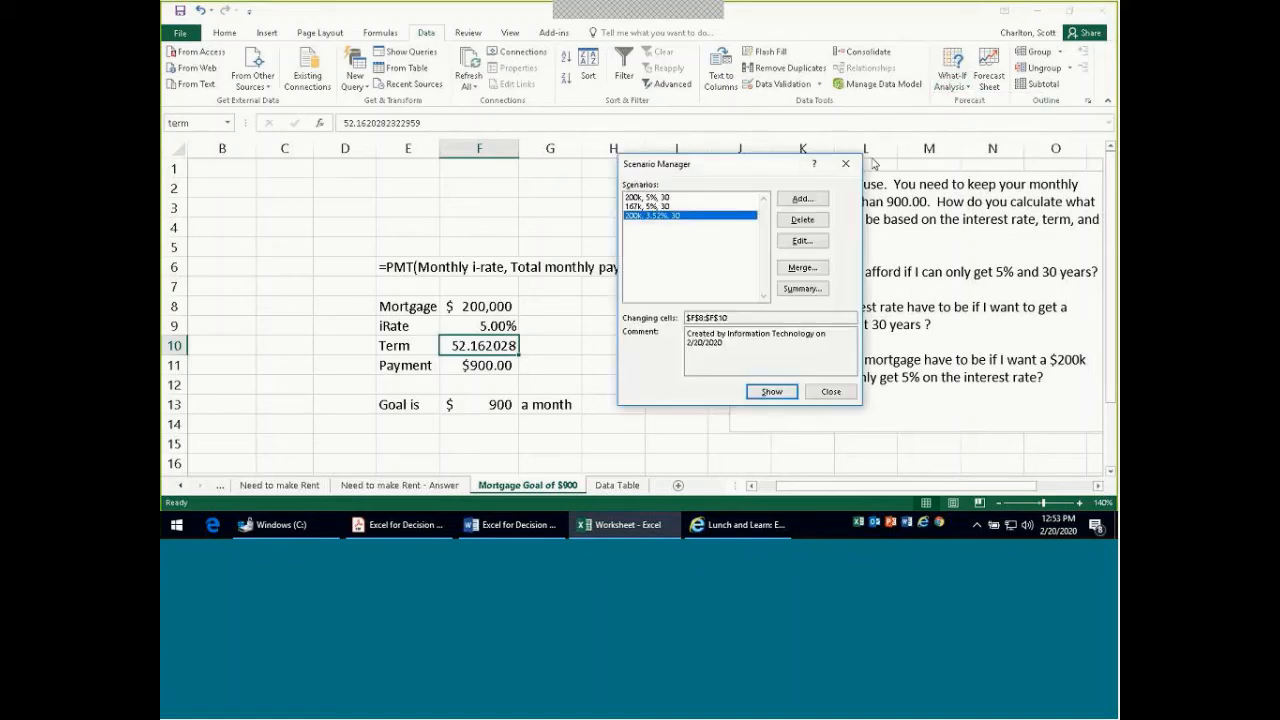
{"action": "left_click", "coordinate": [810, 200]}
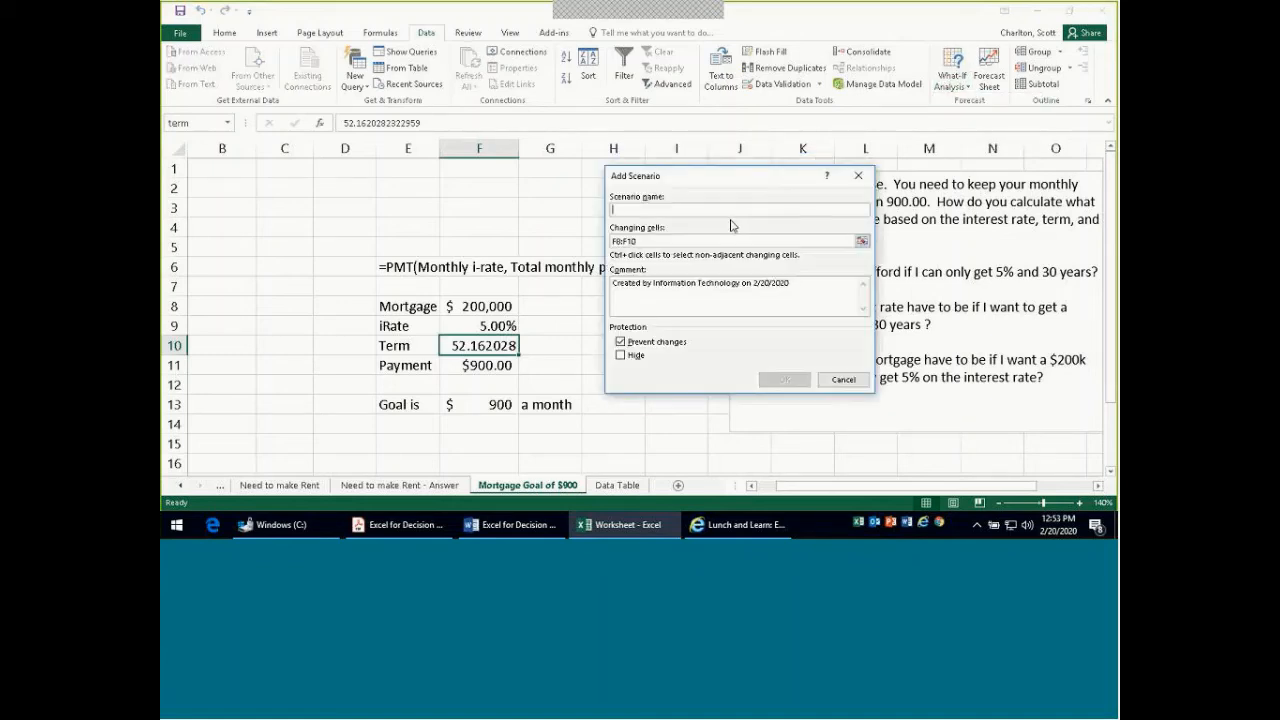
{"action": "type", "text": "200K, "}
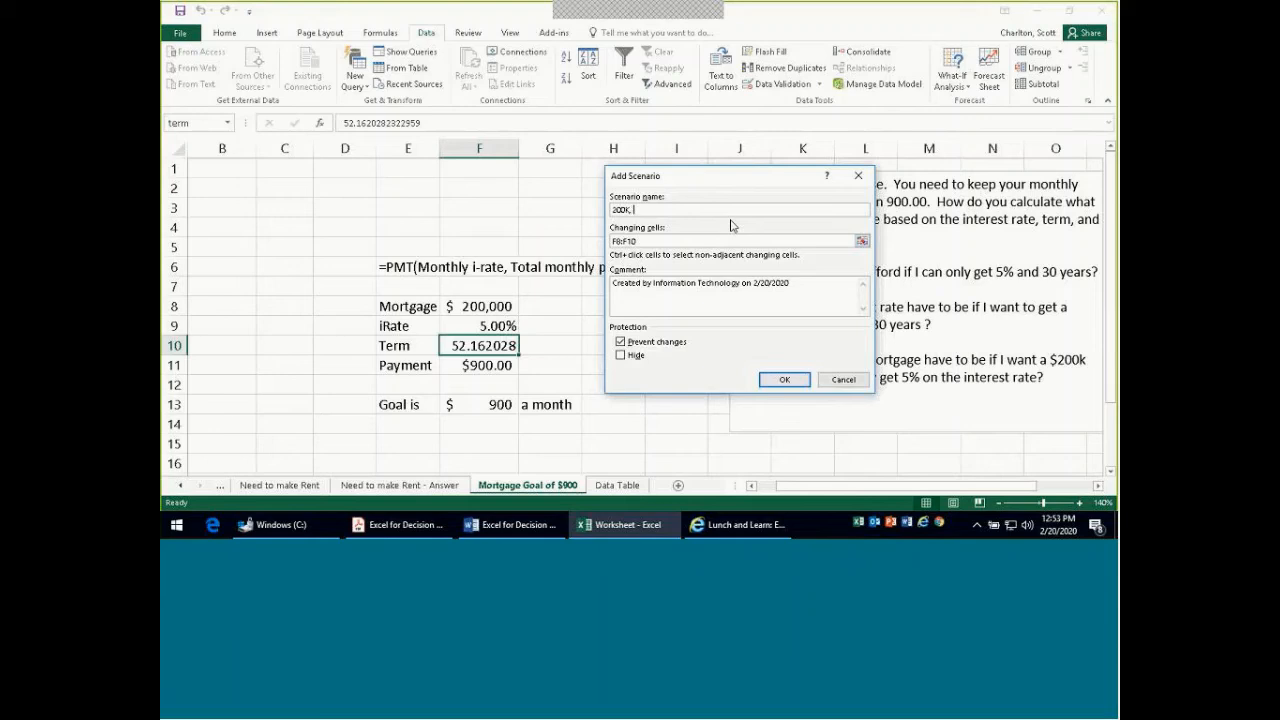
{"action": "type", "text": "5%, 52 MONTHS"}
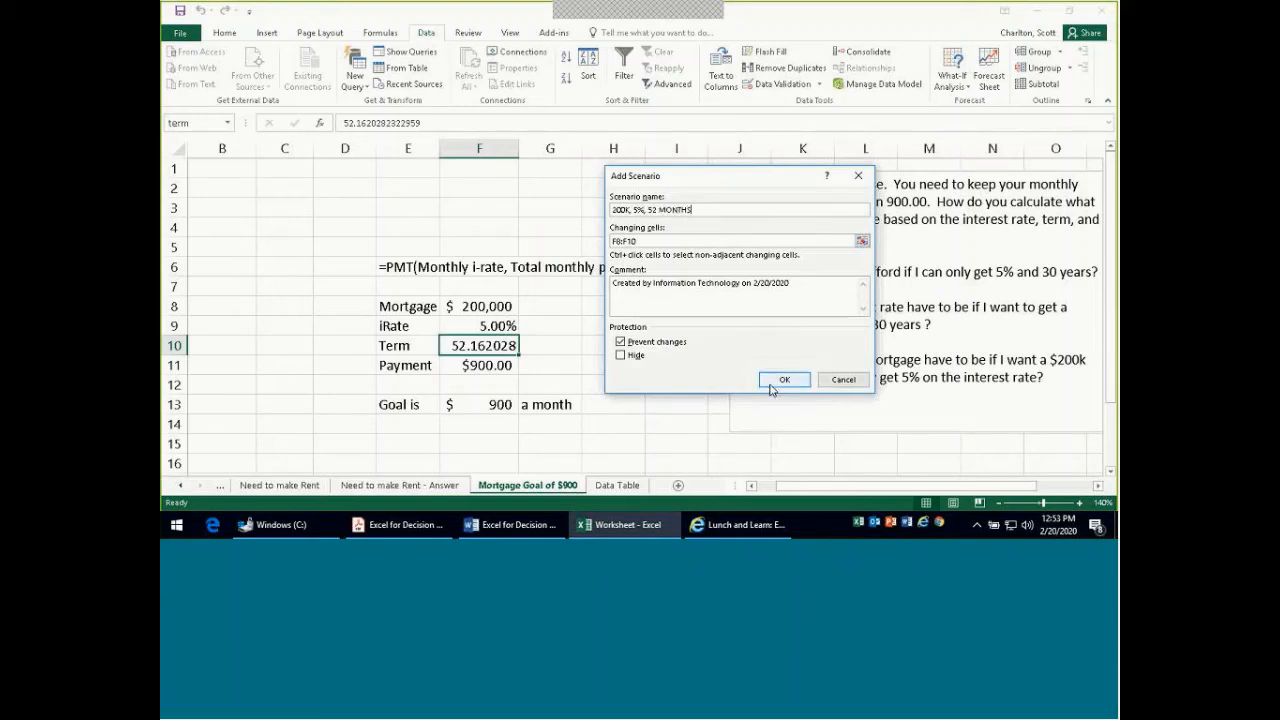
{"action": "left_click", "coordinate": [772, 385]}
{"action": "left_click", "coordinate": [766, 324]}
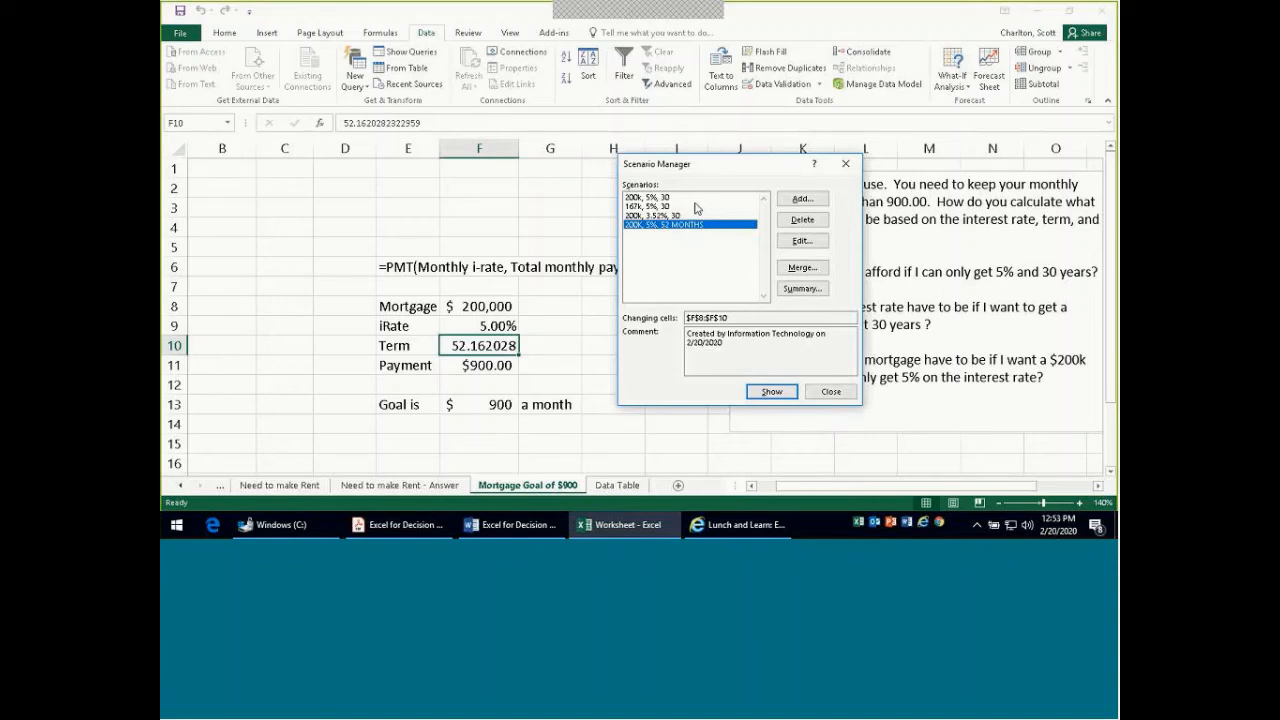
Step: Show the "200k, 5%, 30" scenario and generate a scenario summary report with F11 as the result cell
{"action": "left_click", "coordinate": [668, 199]}
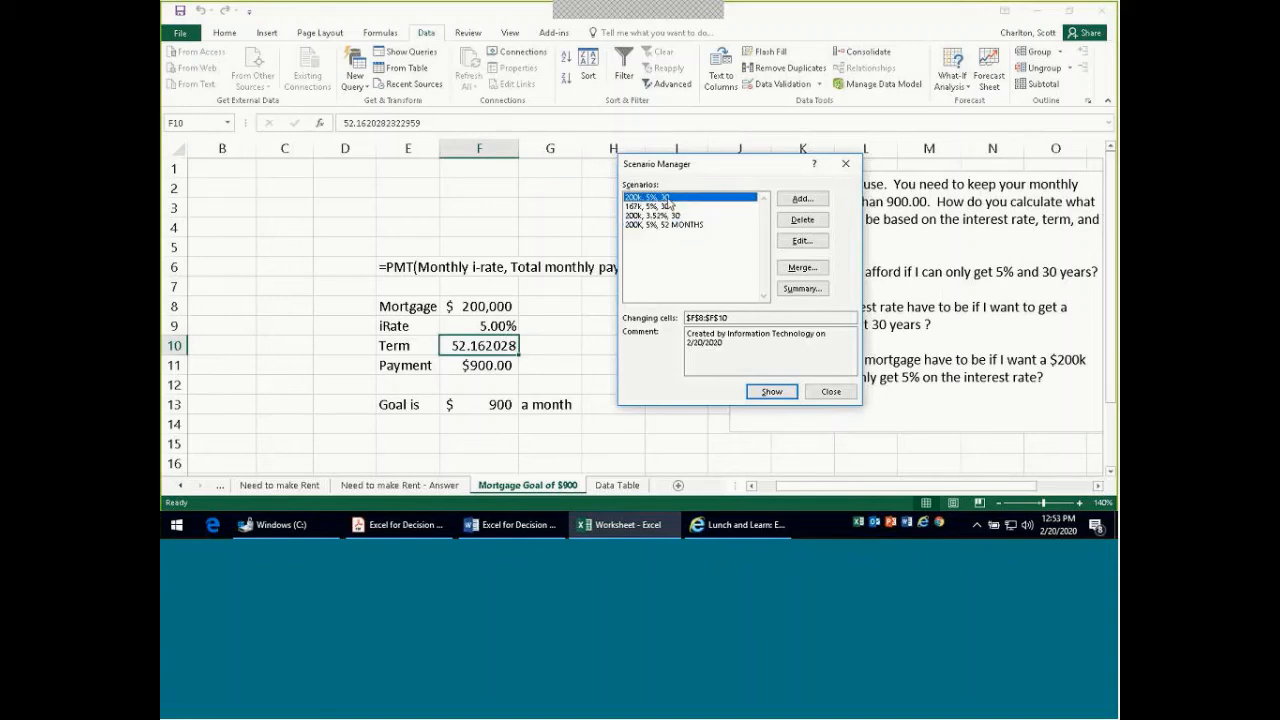
{"action": "double_click", "coordinate": [669, 199]}
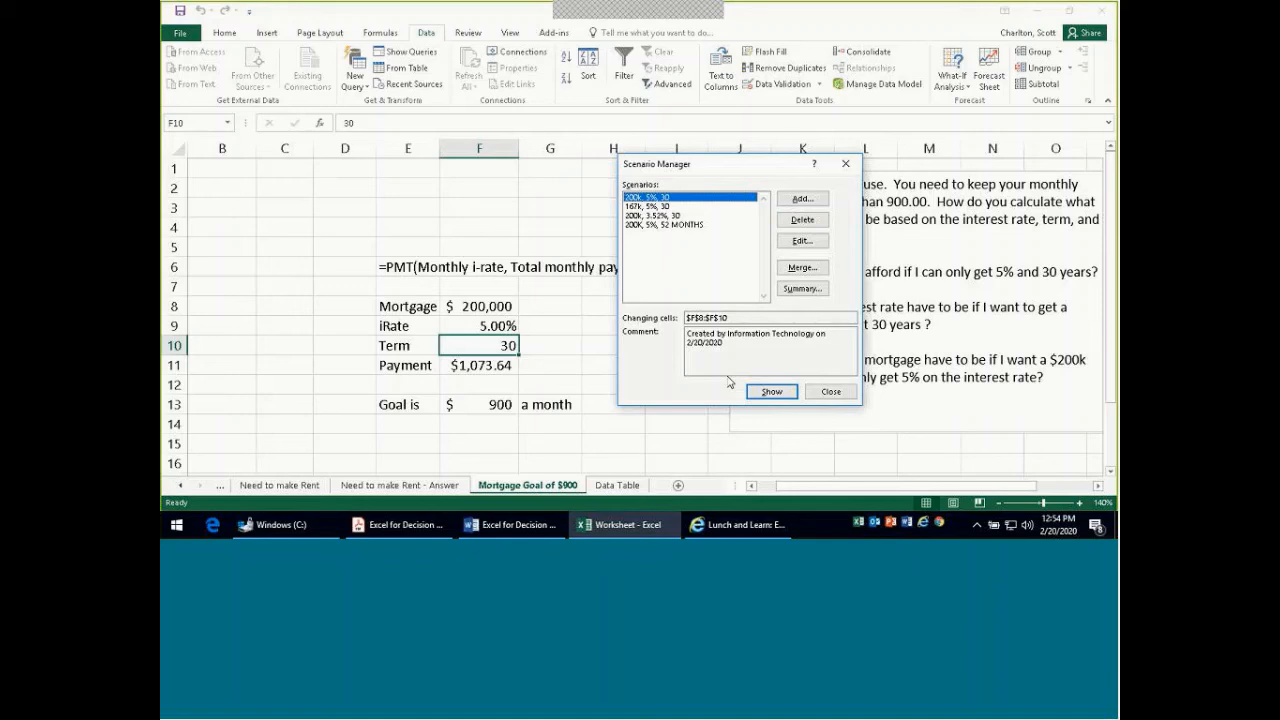
{"action": "left_click", "coordinate": [806, 289]}
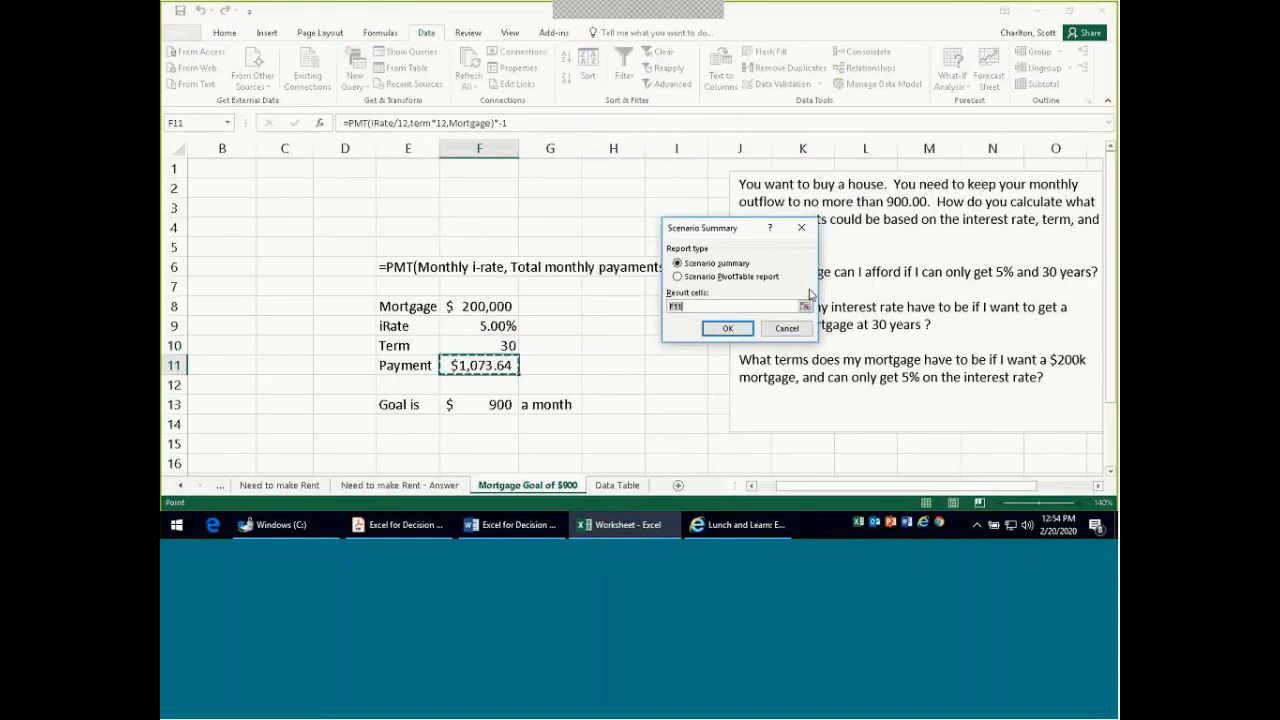
{"action": "left_click", "coordinate": [740, 341]}
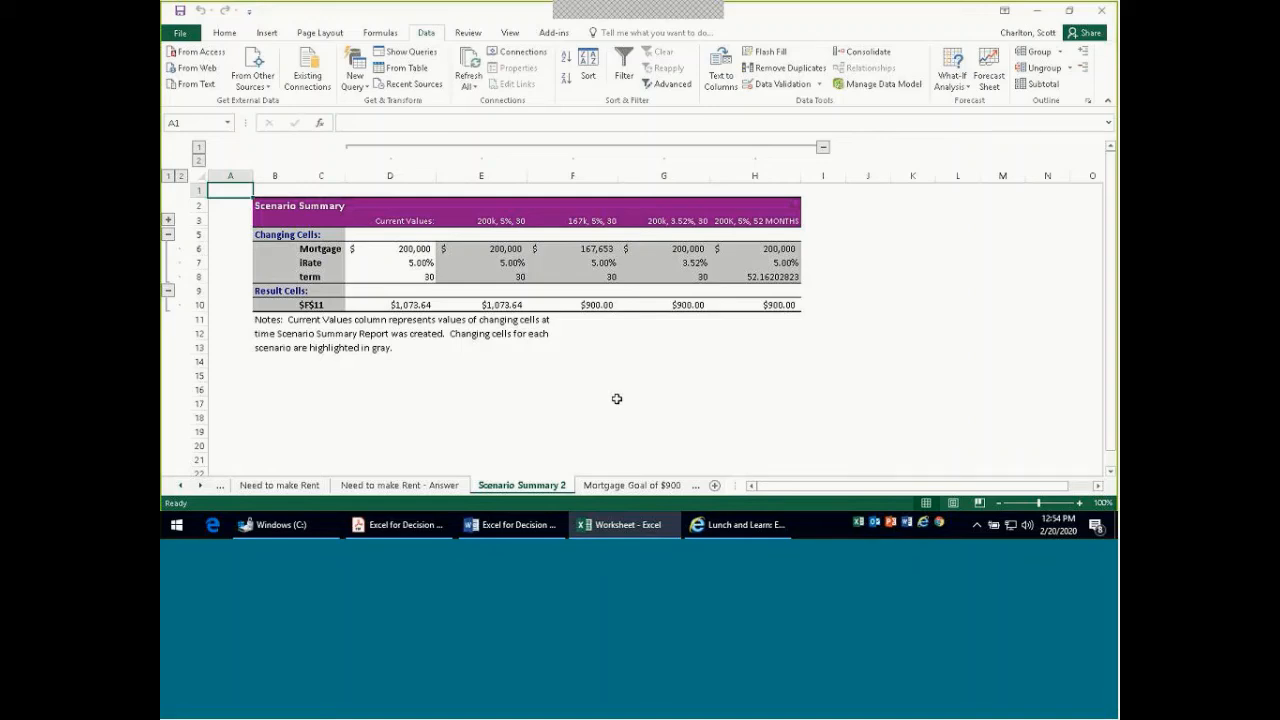
Step: Open the Data Table worksheet
{"action": "left_click", "coordinate": [627, 486]}
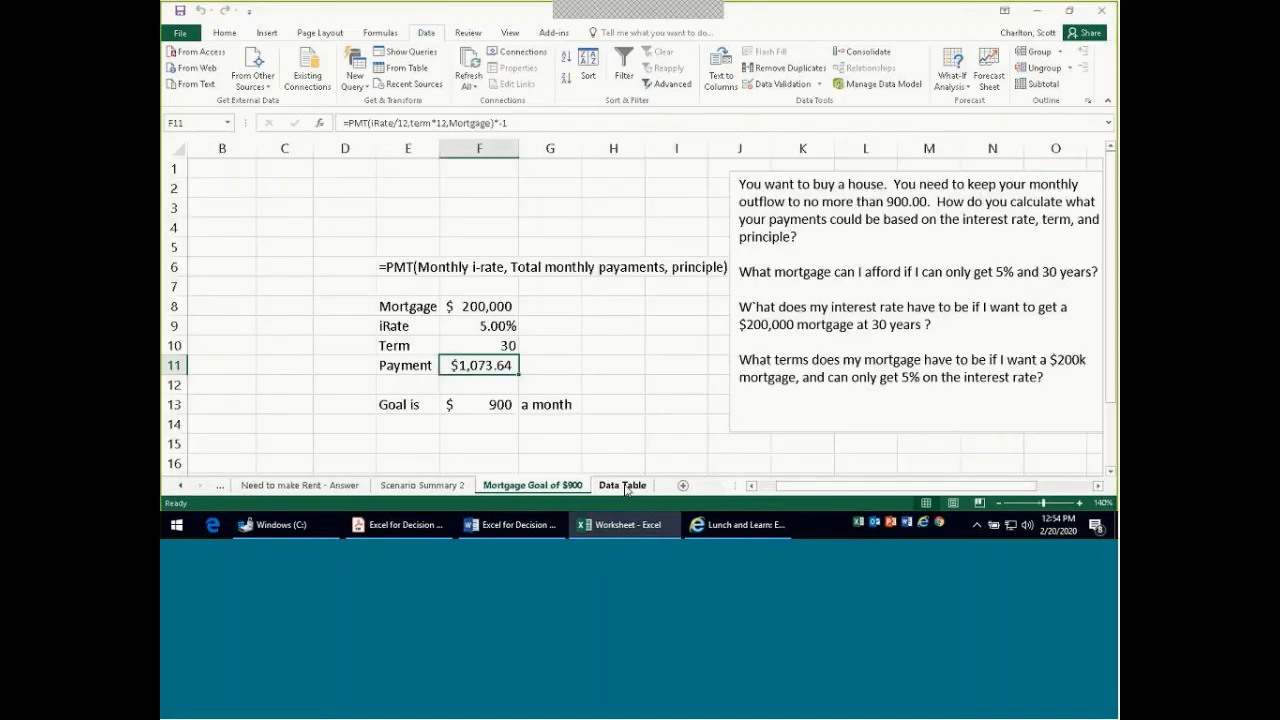
{"action": "left_click", "coordinate": [624, 486]}
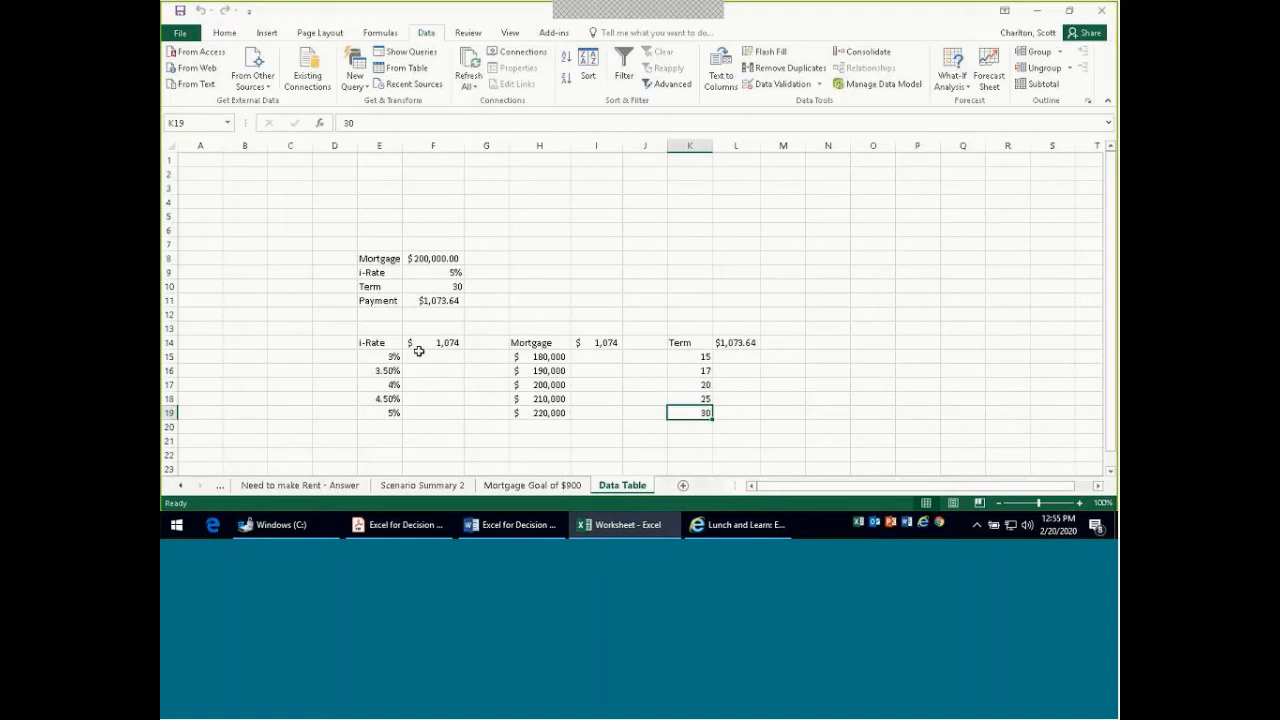
Step: Create a one-variable data table on the i-Rate range E14:F19, with F9 as the column input cell
{"action": "left_click", "coordinate": [393, 344]}
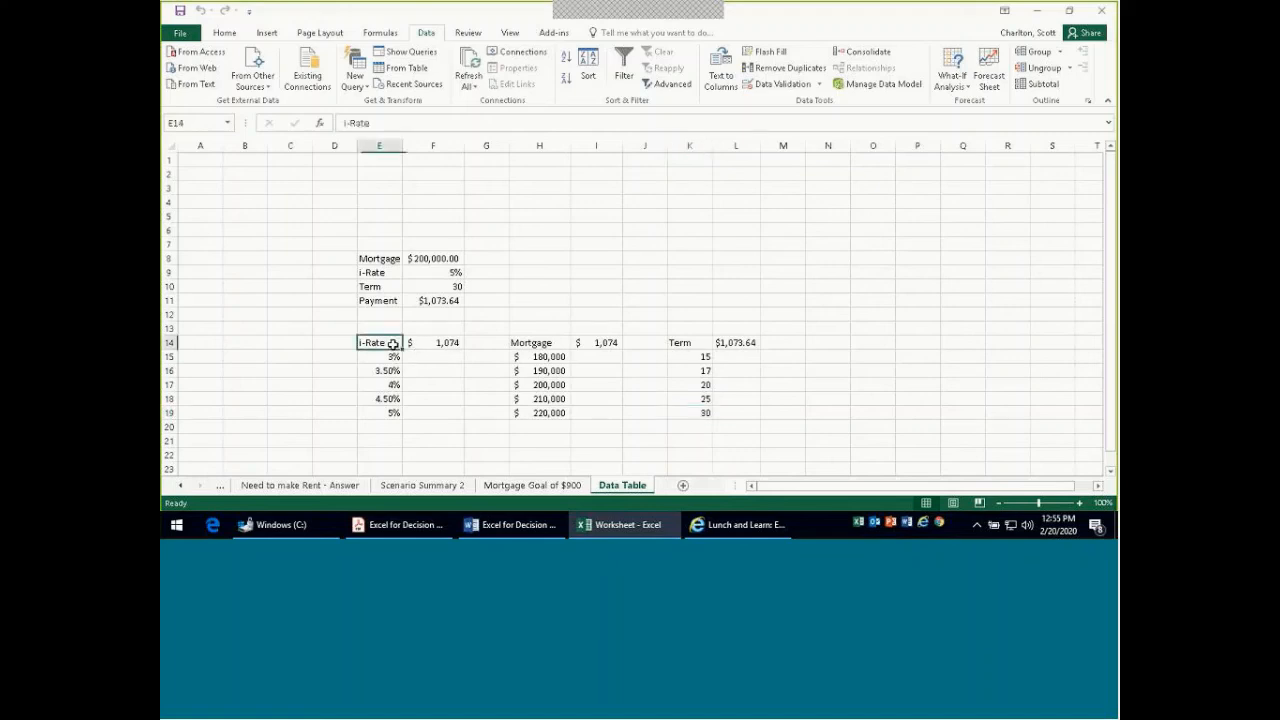
{"action": "left_click_drag", "start_coordinate": [393, 344], "coordinate": [445, 423]}
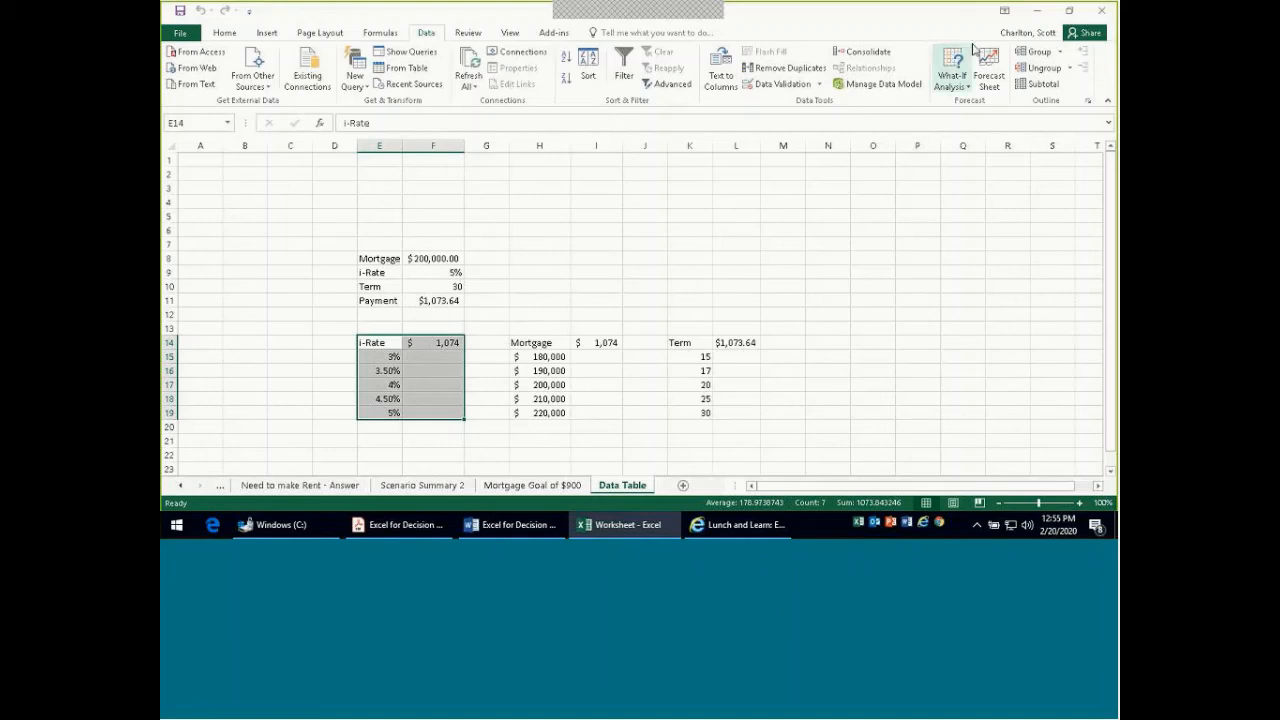
{"action": "left_click", "coordinate": [957, 80]}
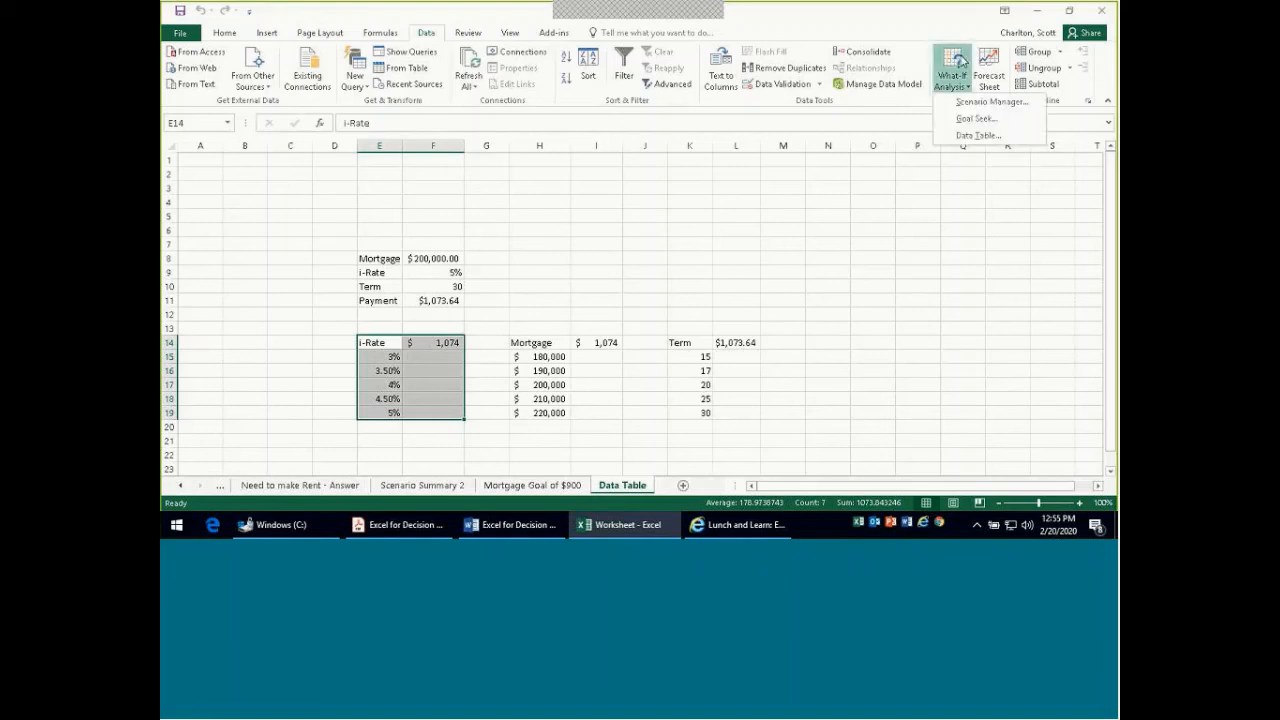
{"action": "left_click", "coordinate": [973, 136]}
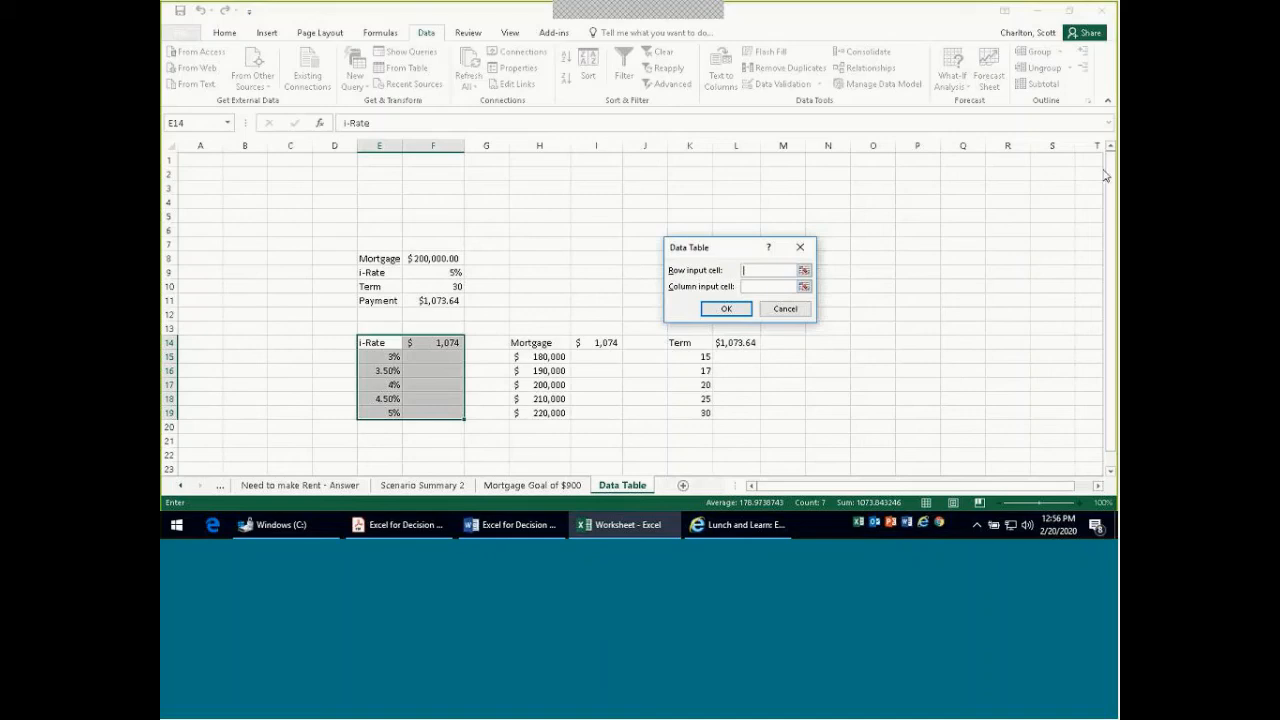
{"action": "left_click", "coordinate": [755, 286]}
{"action": "left_click", "coordinate": [440, 273]}
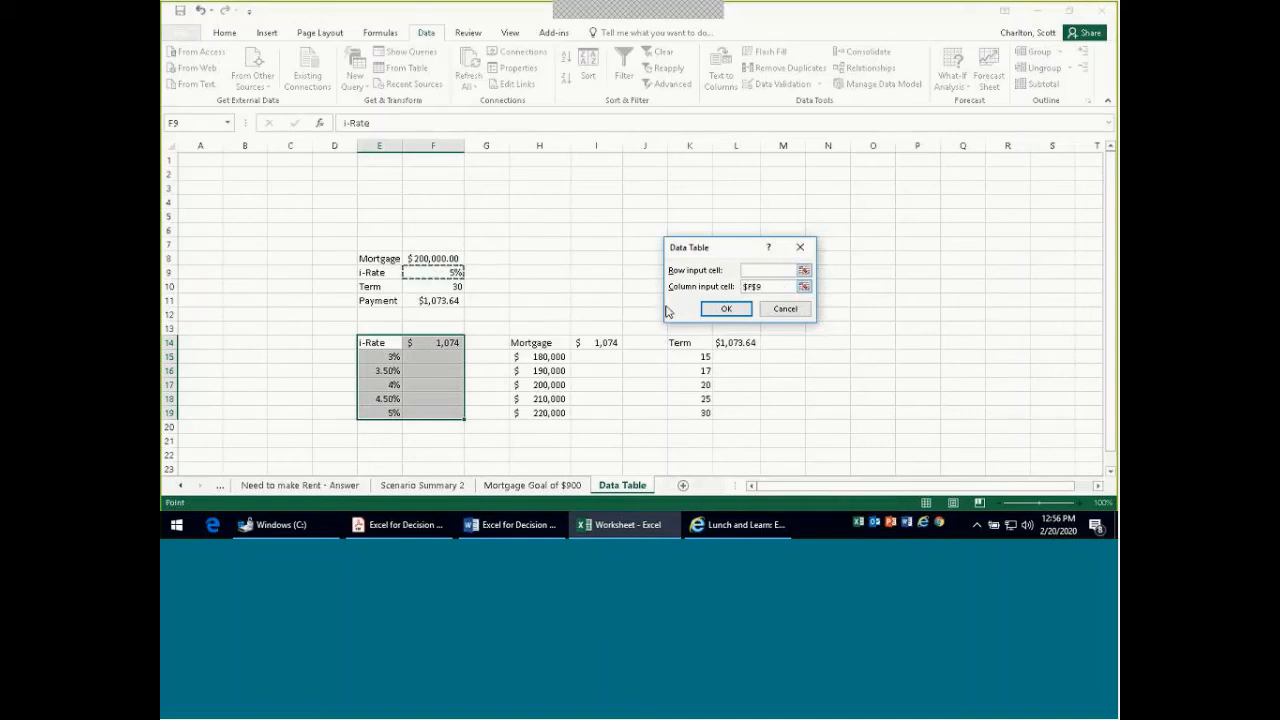
{"action": "left_click", "coordinate": [728, 309]}
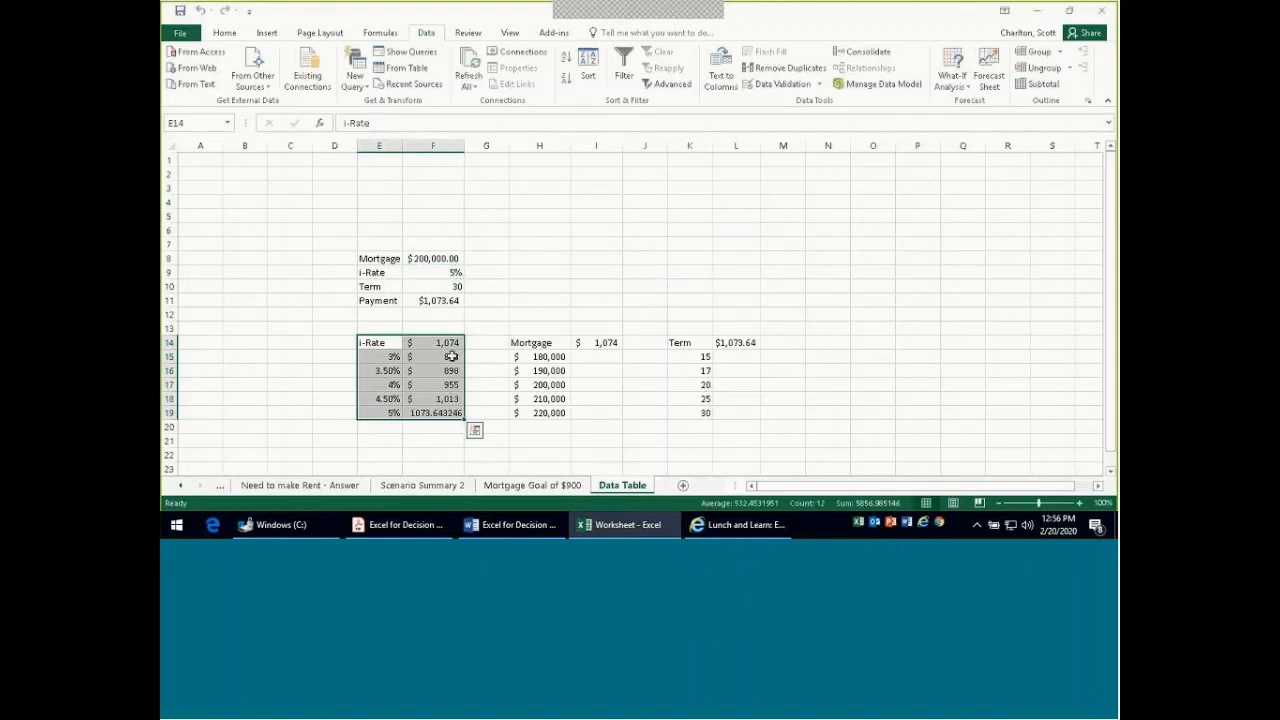
Step: Examine the formulas behind the i-Rate data table's payment cells in F14:F19
{"action": "key", "text": "Down"}
{"action": "key", "text": "Up"}
{"action": "key", "text": "Right"}
{"action": "key", "text": "Down"}
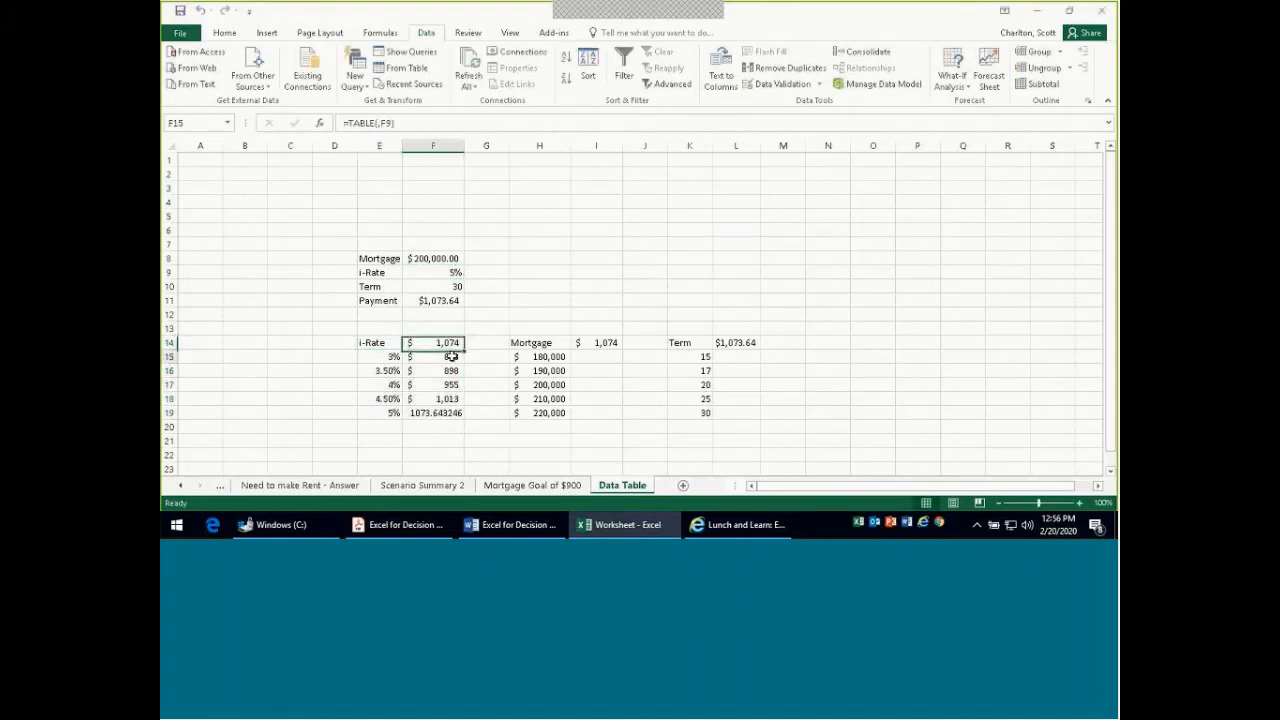
{"action": "key", "text": "Down"}
{"action": "key", "text": "Down"}
{"action": "key", "text": "Down"}
{"action": "key", "text": "Down"}
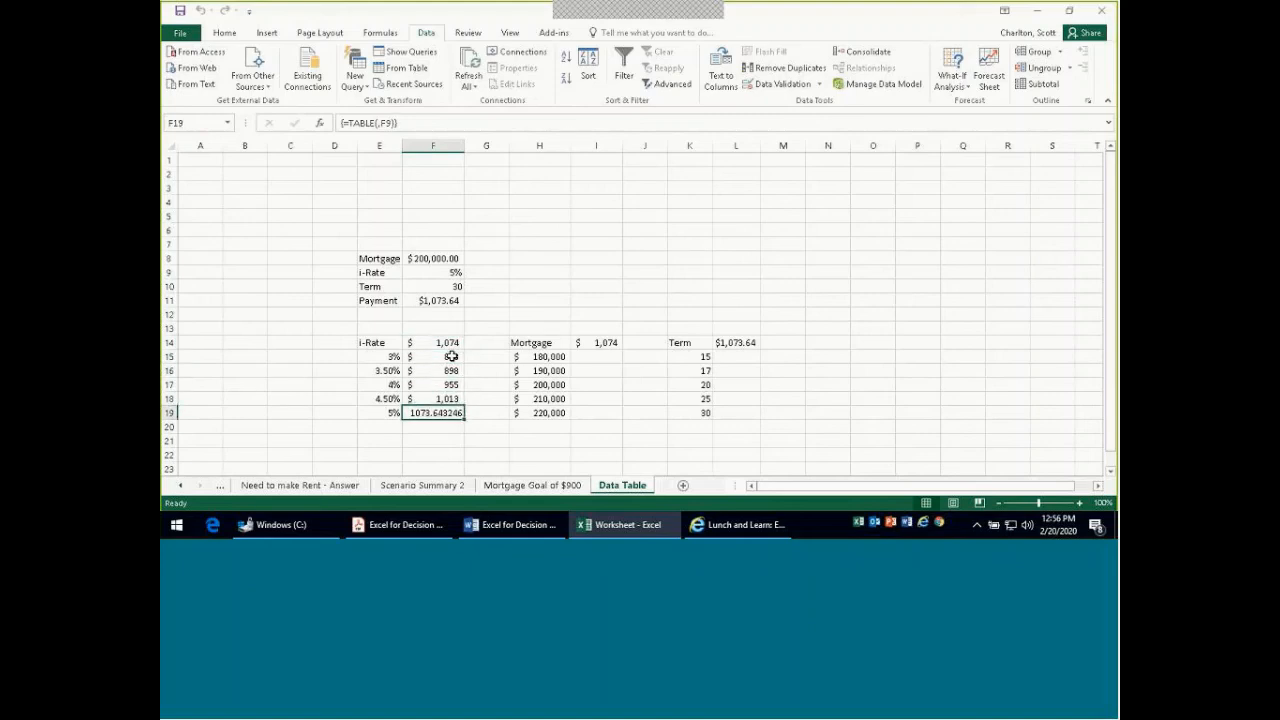
{"action": "key", "text": "Up"}
{"action": "key", "text": "Up"}
{"action": "key", "text": "Up"}
{"action": "key", "text": "Up"}
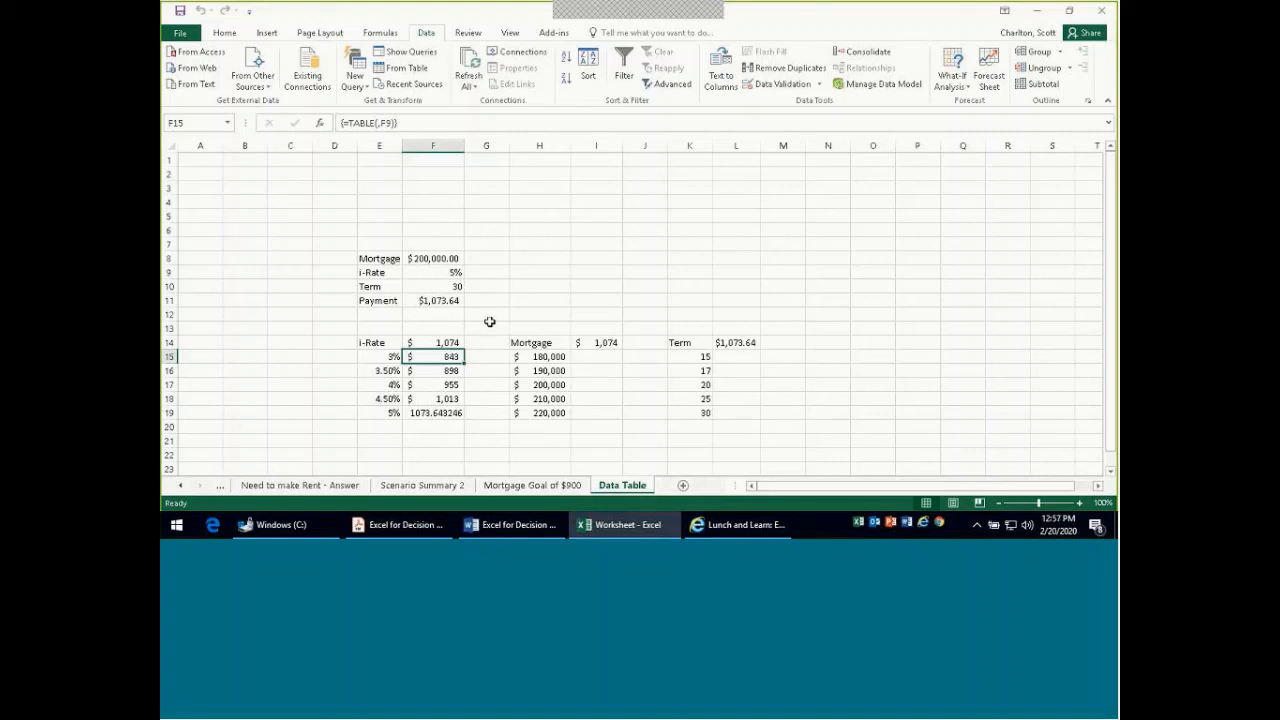
Step: Clear the i-Rate data table's calculated payments from F15:F19
{"action": "left_click", "coordinate": [490, 323]}
{"action": "left_click", "coordinate": [429, 355]}
{"action": "left_click", "coordinate": [441, 342]}
{"action": "left_click", "coordinate": [443, 361]}
{"action": "left_click_drag", "start_coordinate": [443, 361], "coordinate": [445, 412]}
{"action": "key", "text": "Delete"}
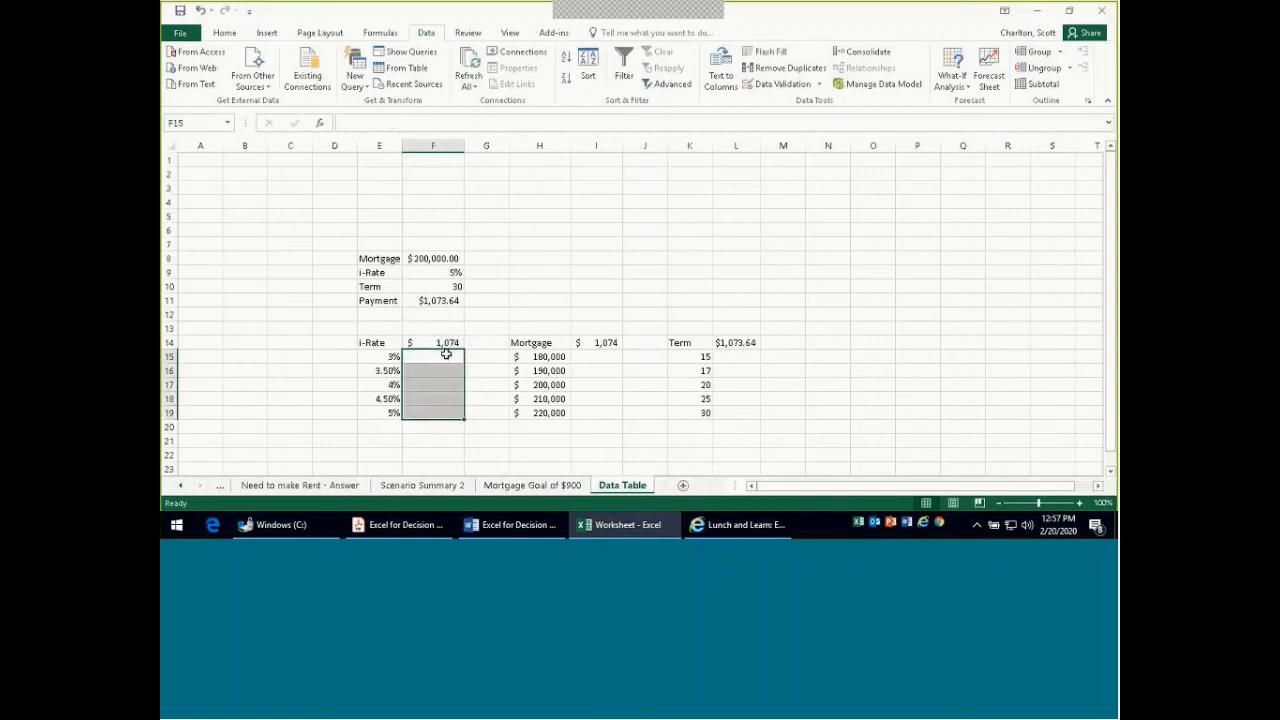
Step: Compare the reference in F14 with the payment formula in F11
{"action": "left_click", "coordinate": [443, 342]}
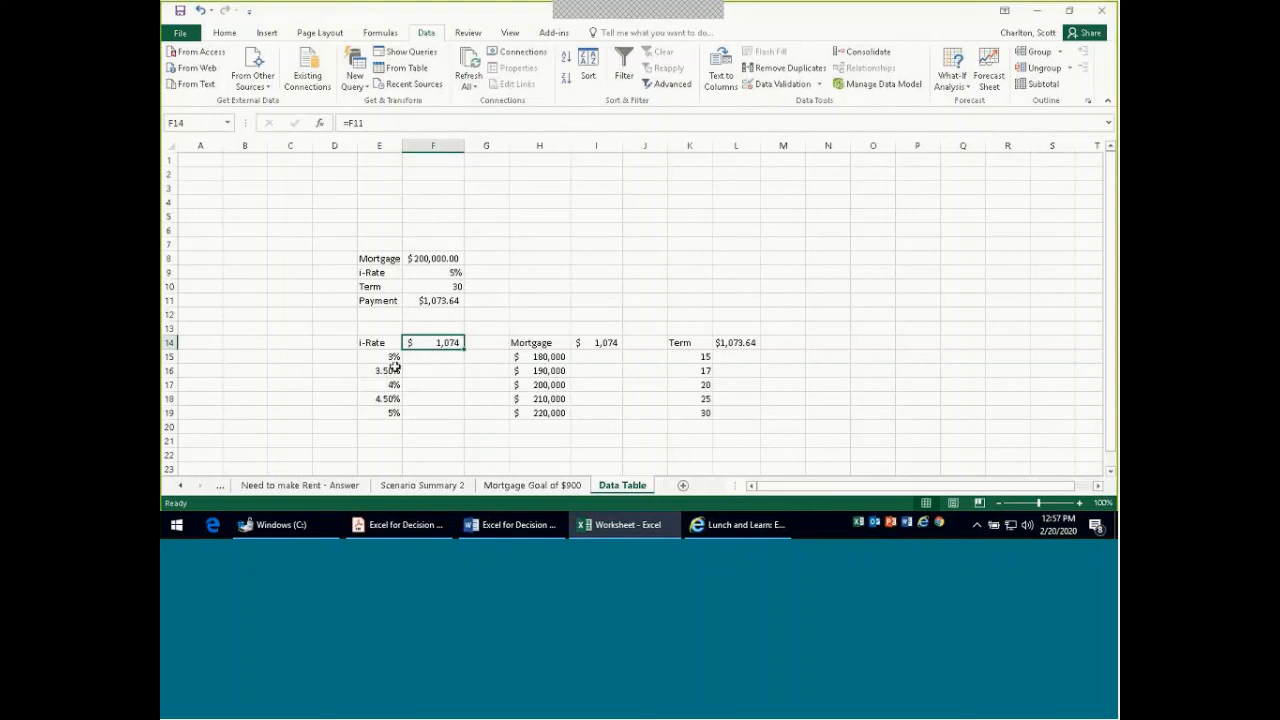
{"action": "left_click", "coordinate": [441, 301]}
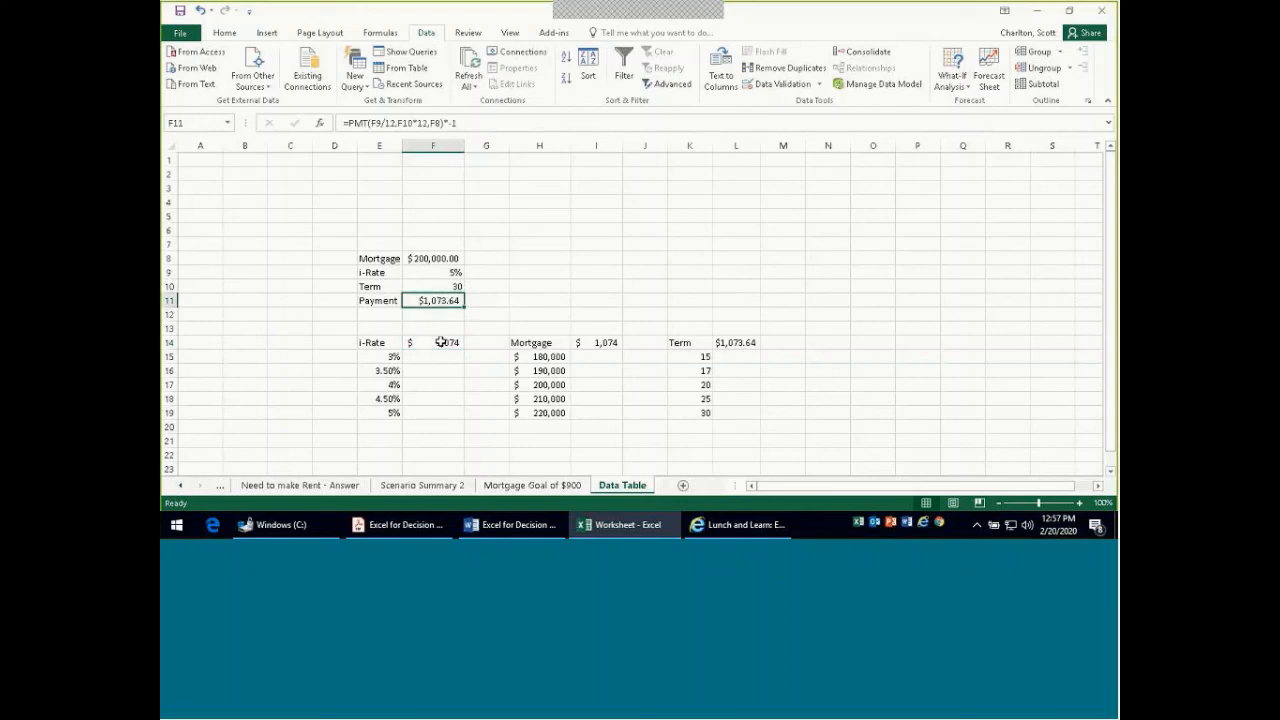
{"action": "left_click", "coordinate": [441, 342]}
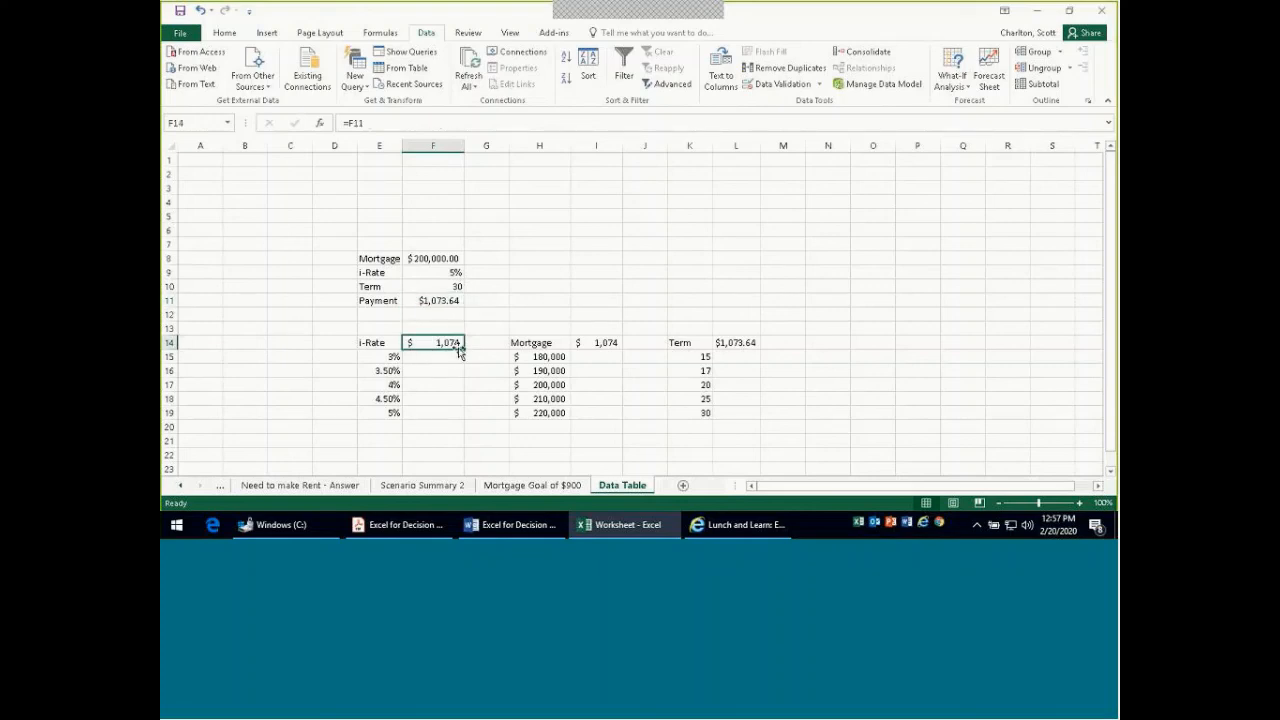
Step: Build the i-Rate data table again over E14:F19, using interest rate cell F9 as the column input cell
{"action": "left_click_drag", "start_coordinate": [374, 345], "coordinate": [443, 414]}
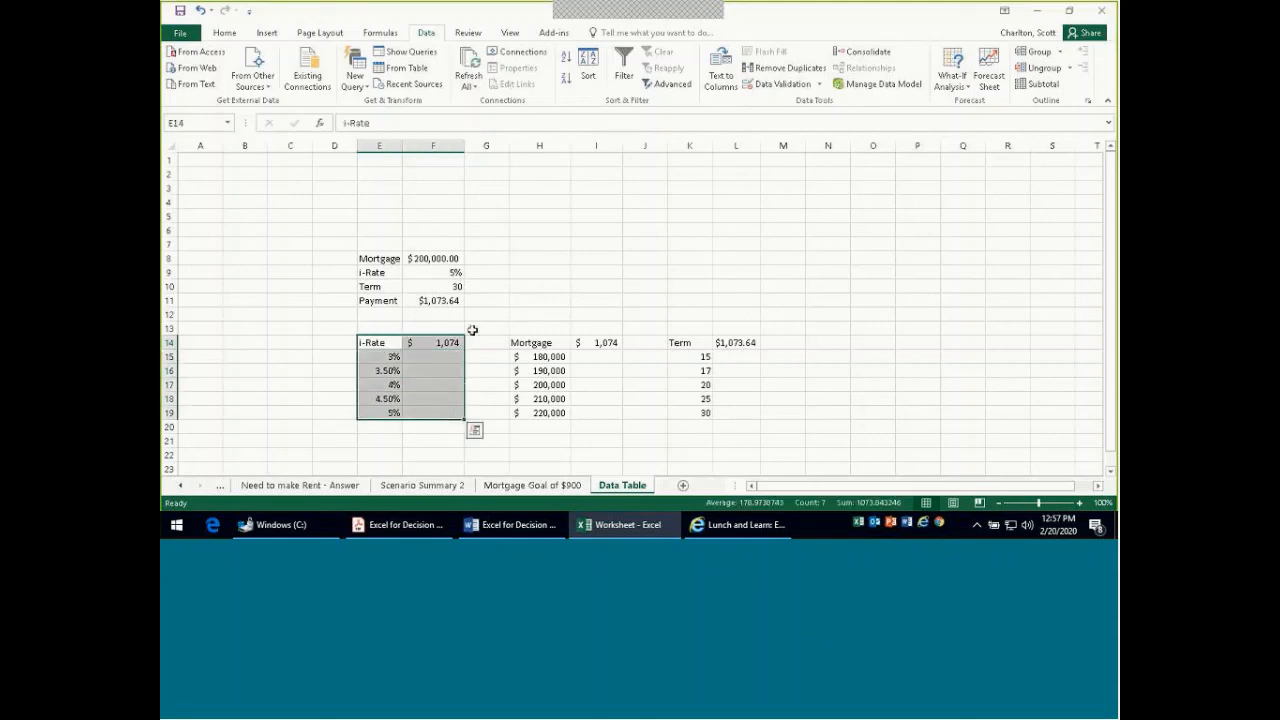
{"action": "left_click", "coordinate": [961, 87]}
{"action": "left_click", "coordinate": [970, 145]}
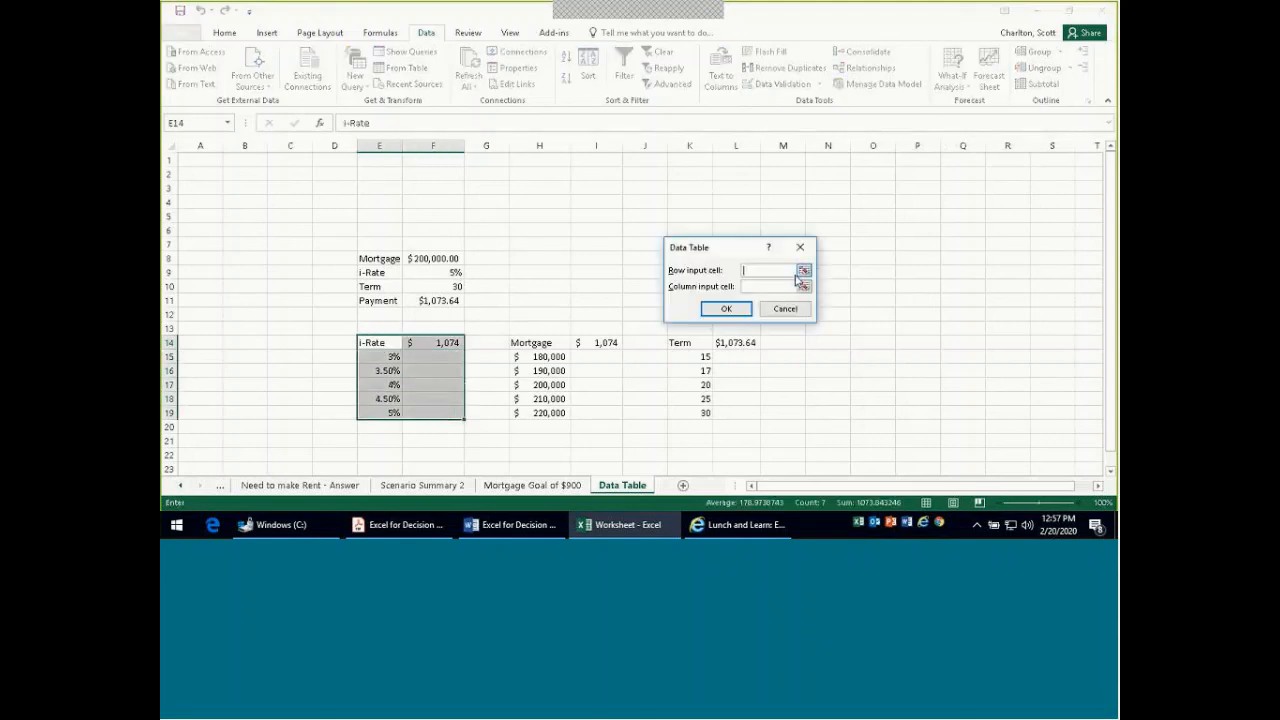
{"action": "left_click", "coordinate": [762, 287]}
{"action": "left_click", "coordinate": [454, 273]}
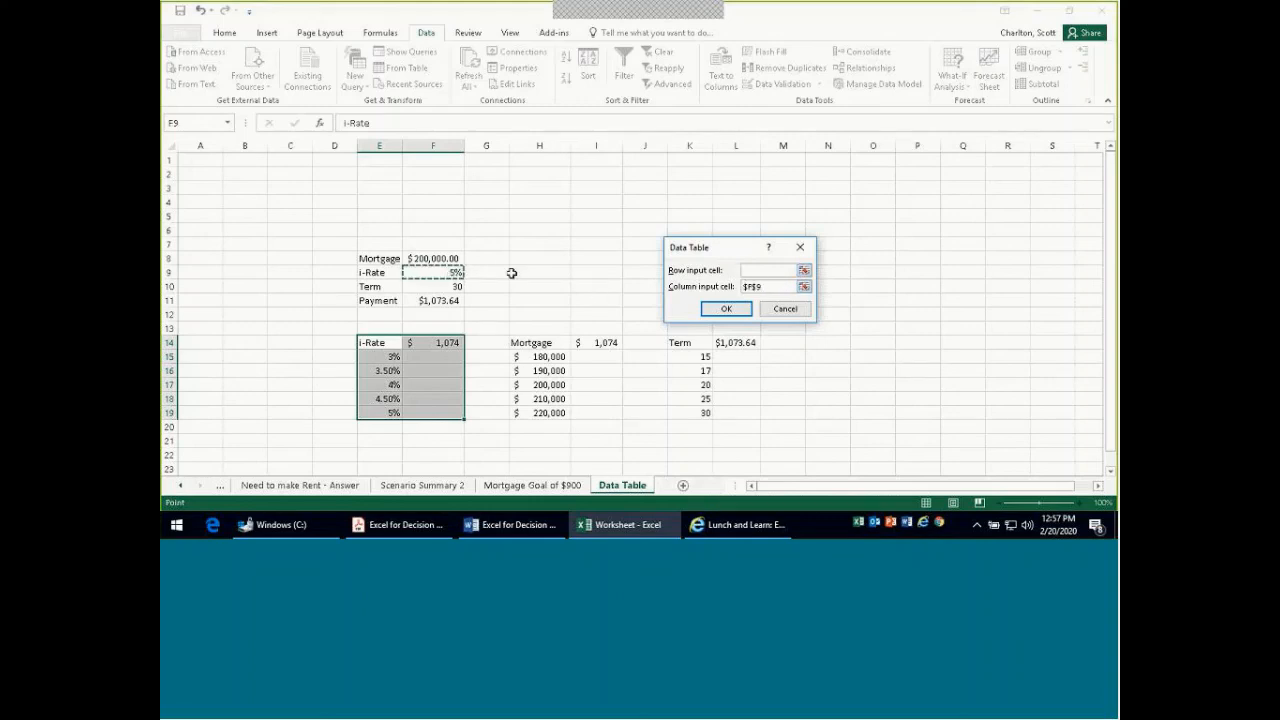
{"action": "left_click", "coordinate": [726, 309]}
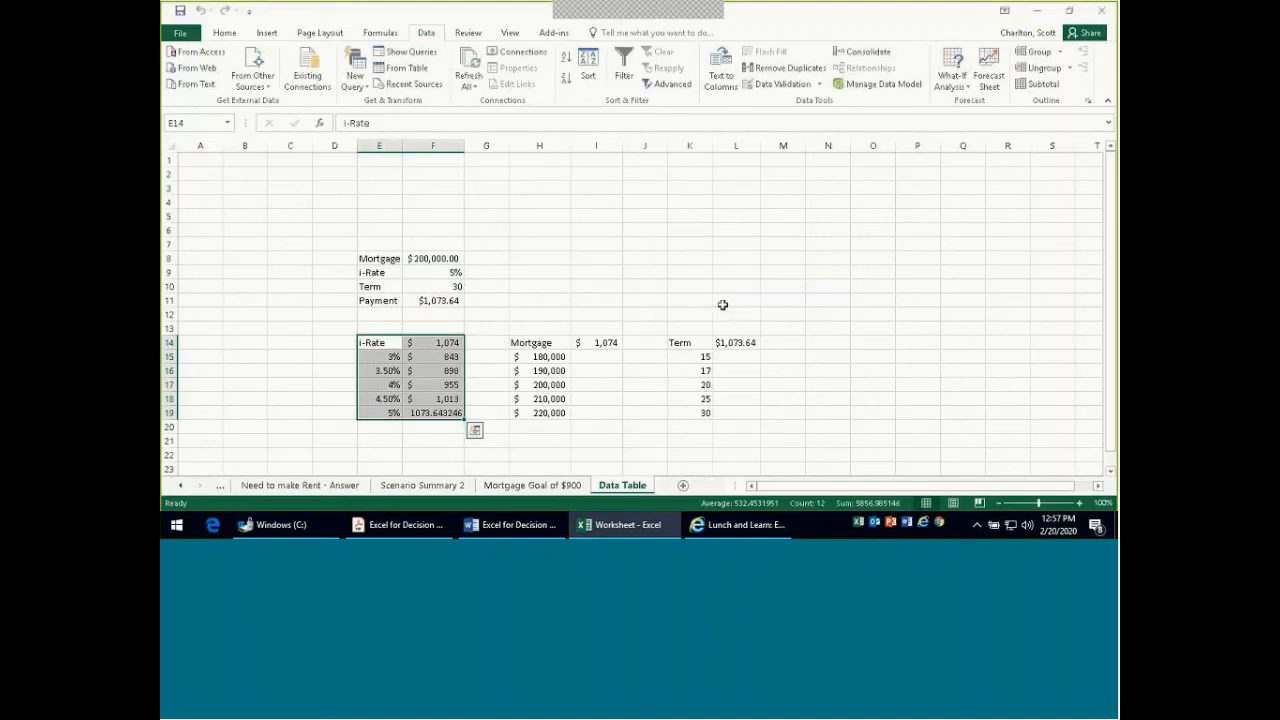
Step: Build the Mortgage data table over H14:I19, using mortgage amount cell F8 as the column input cell
{"action": "key", "text": "Right"}
{"action": "key", "text": "Right"}
{"action": "key", "text": "Right"}
{"action": "key", "text": "Down"}
{"action": "key", "text": "Up"}
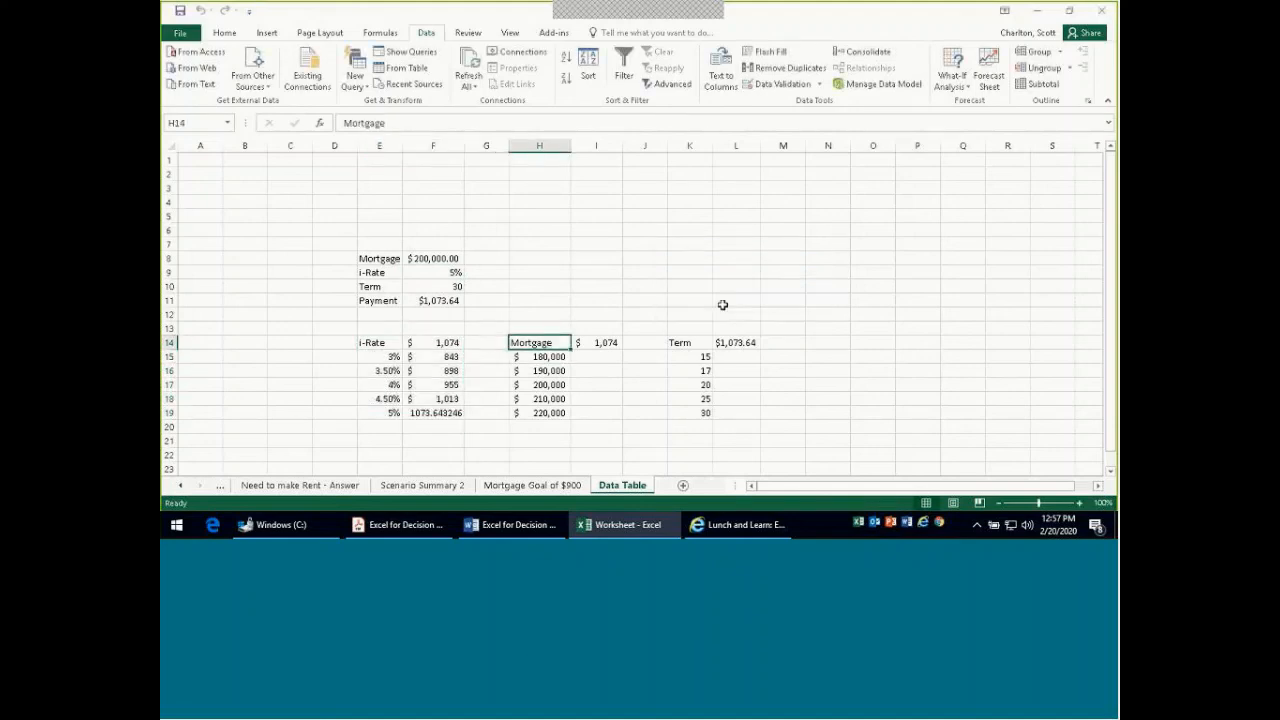
{"action": "key", "text": "shift+Right"}
{"action": "key", "text": "shift+Down"}
{"action": "key", "text": "shift+Down"}
{"action": "key", "text": "shift+Down"}
{"action": "key", "text": "shift+Down"}
{"action": "key", "text": "shift+Down"}
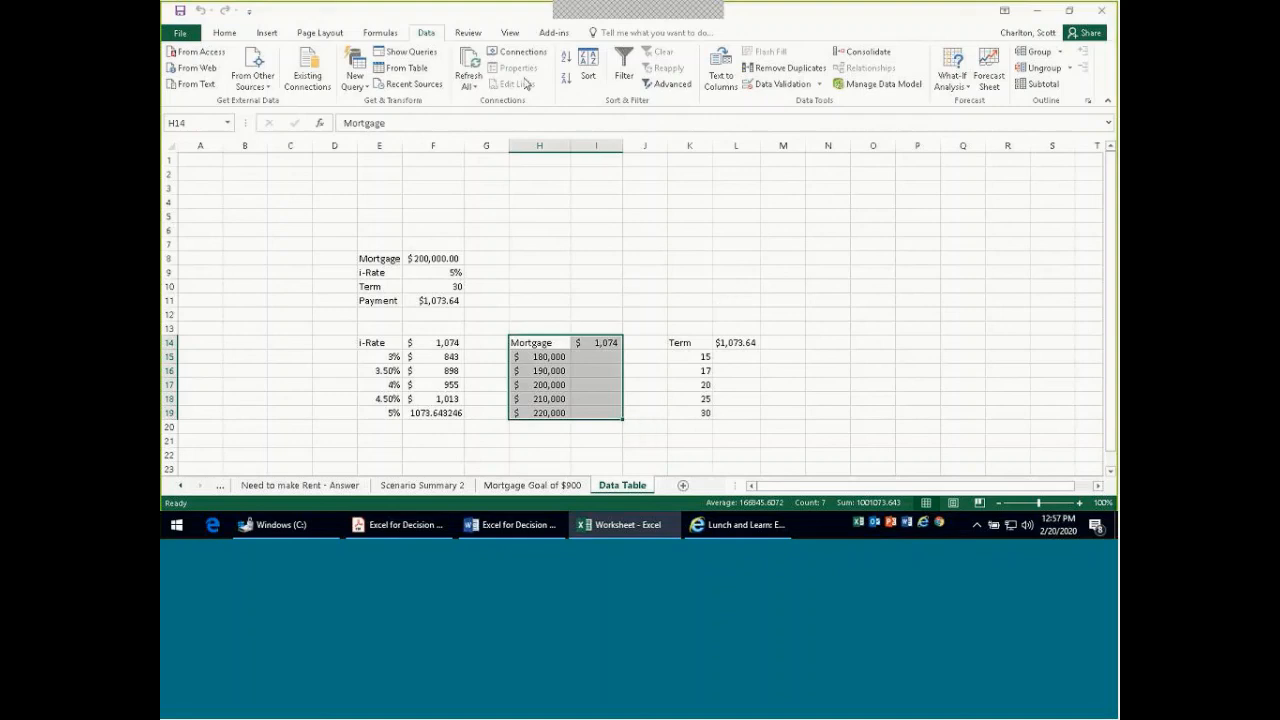
{"action": "left_click", "coordinate": [942, 68]}
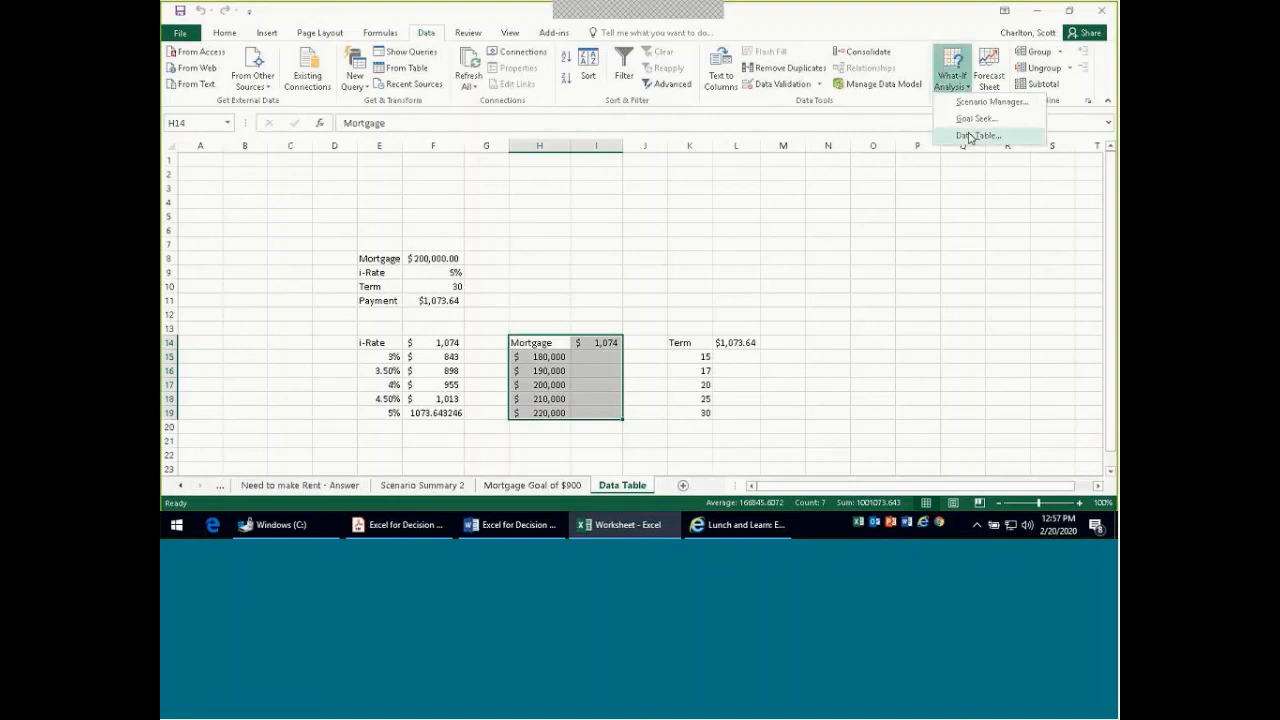
{"action": "left_click", "coordinate": [972, 136]}
{"action": "left_click", "coordinate": [768, 285]}
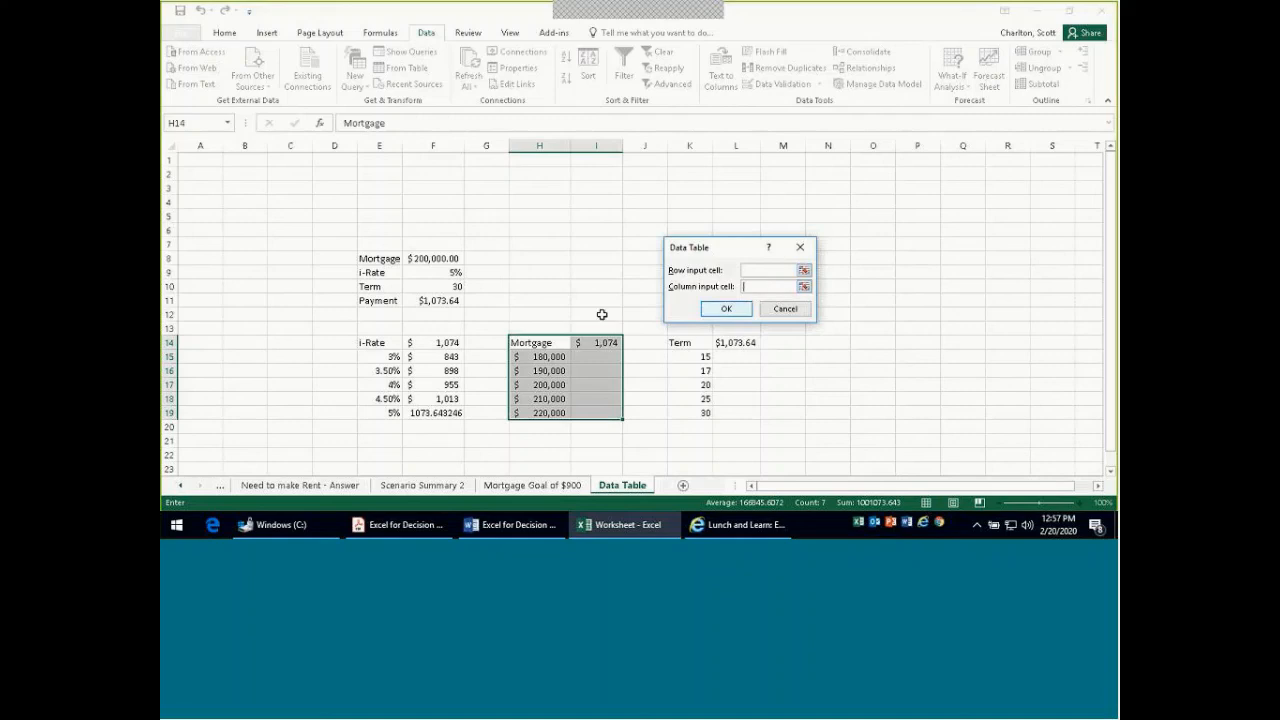
{"action": "left_click", "coordinate": [452, 259]}
{"action": "left_click", "coordinate": [726, 309]}
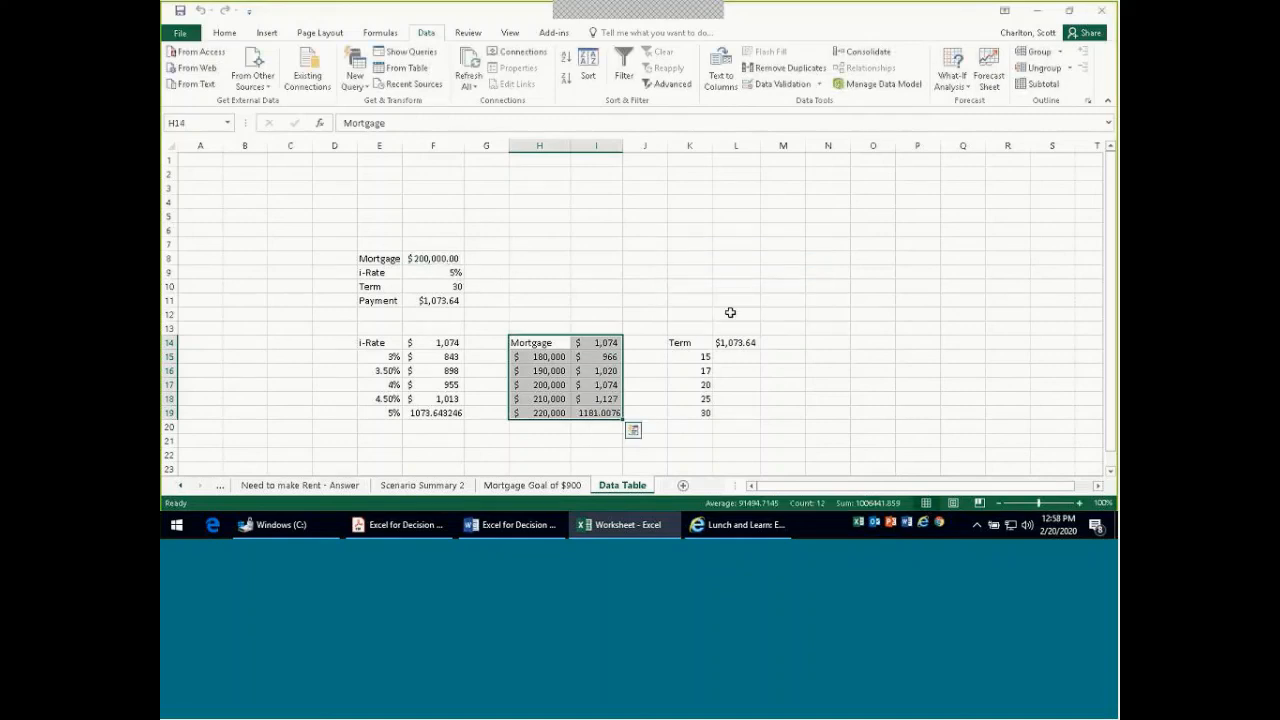
Step: Build the Term data table over K14:L19, using term cell F10 as the column input cell
{"action": "left_click_drag", "start_coordinate": [699, 346], "coordinate": [757, 414]}
{"action": "left_click", "coordinate": [955, 78]}
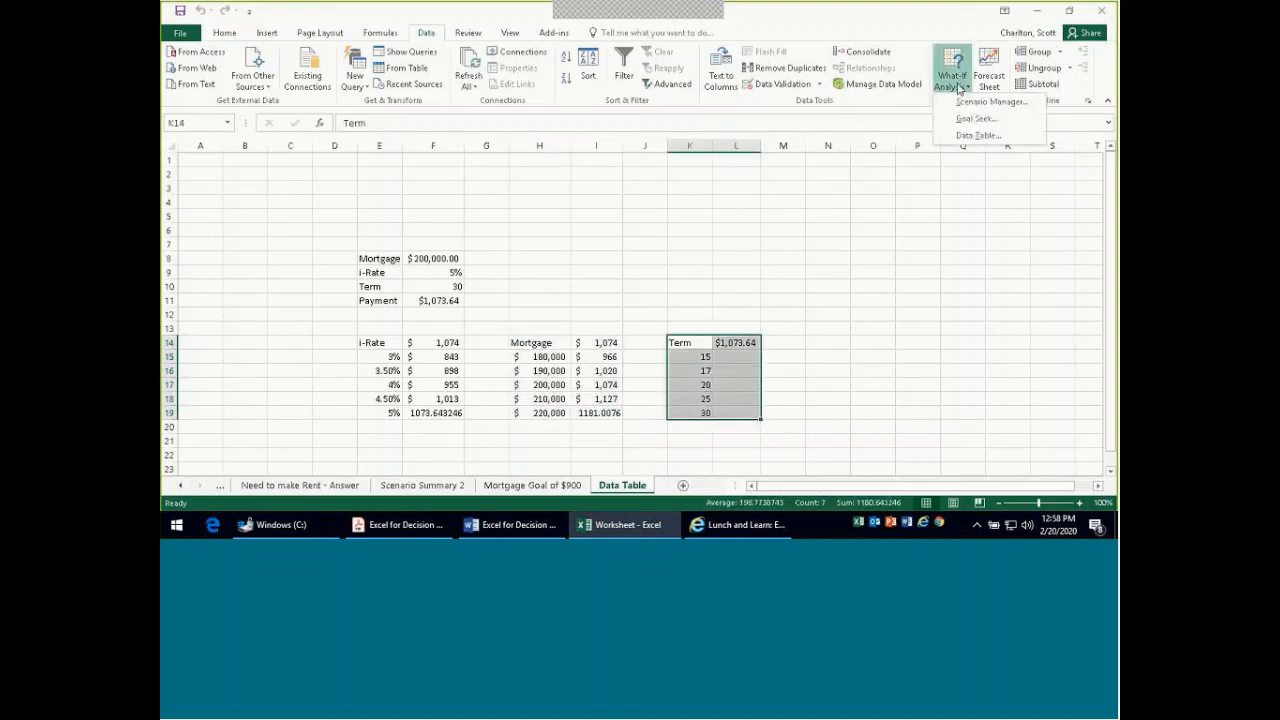
{"action": "left_click", "coordinate": [975, 137]}
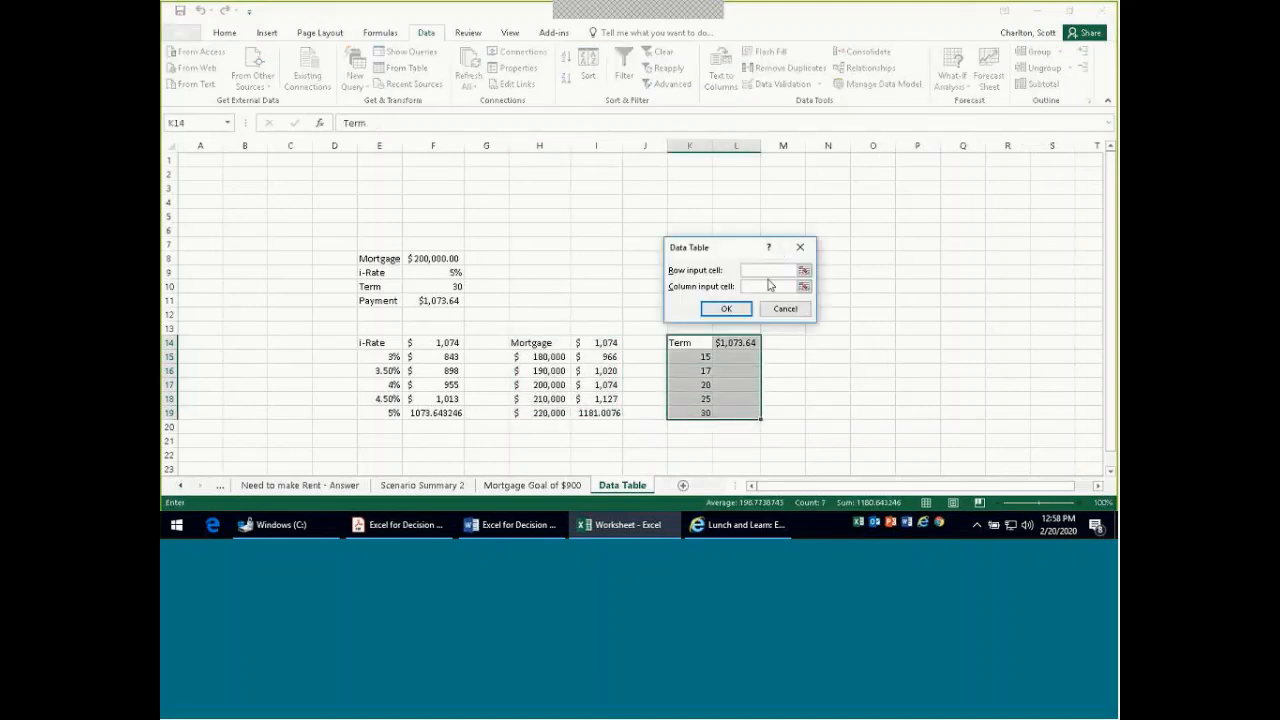
{"action": "left_click", "coordinate": [450, 300]}
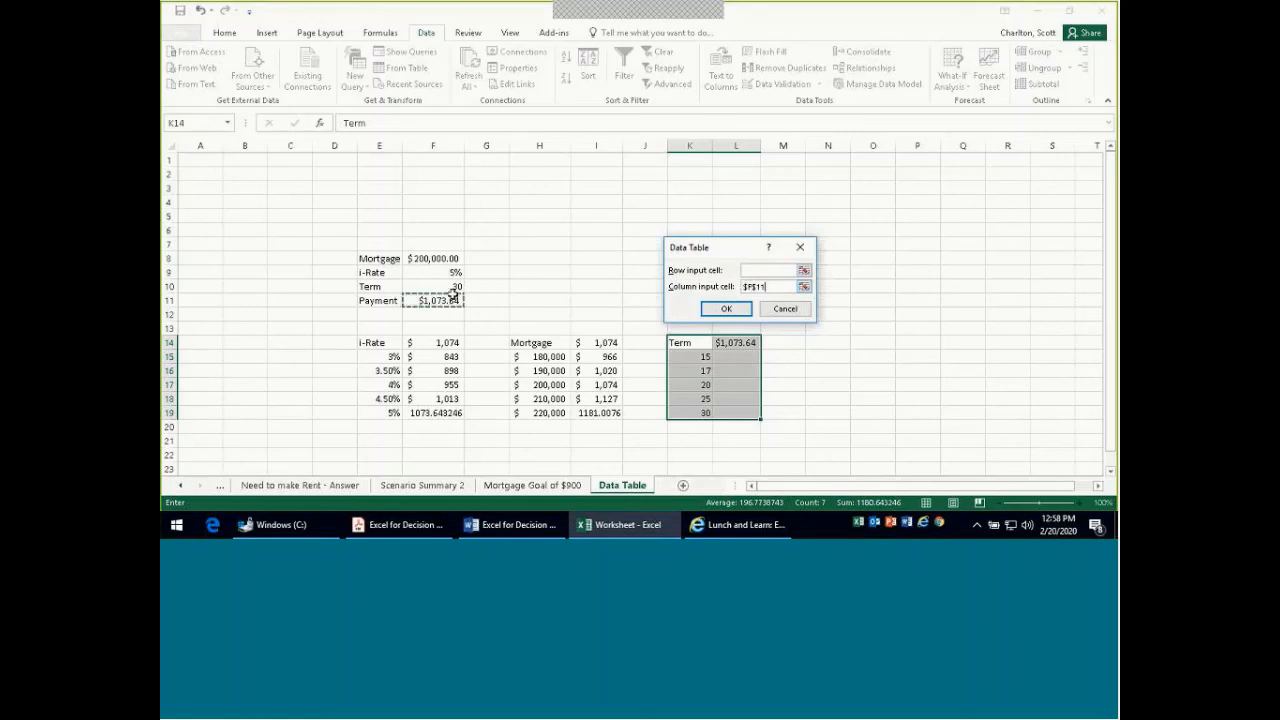
{"action": "left_click", "coordinate": [445, 287]}
{"action": "left_click", "coordinate": [724, 308]}
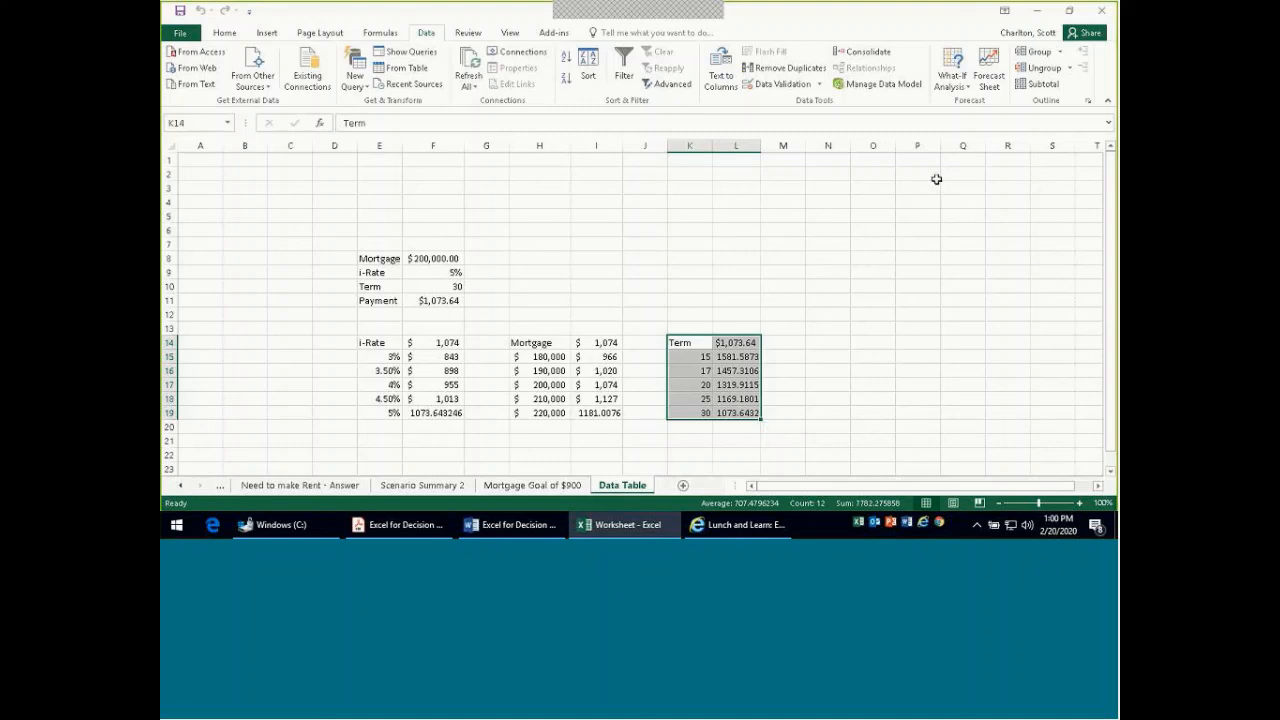
Step: Close the Worksheet.xlsx workbook without saving the changes
{"action": "left_click", "coordinate": [1099, 12]}
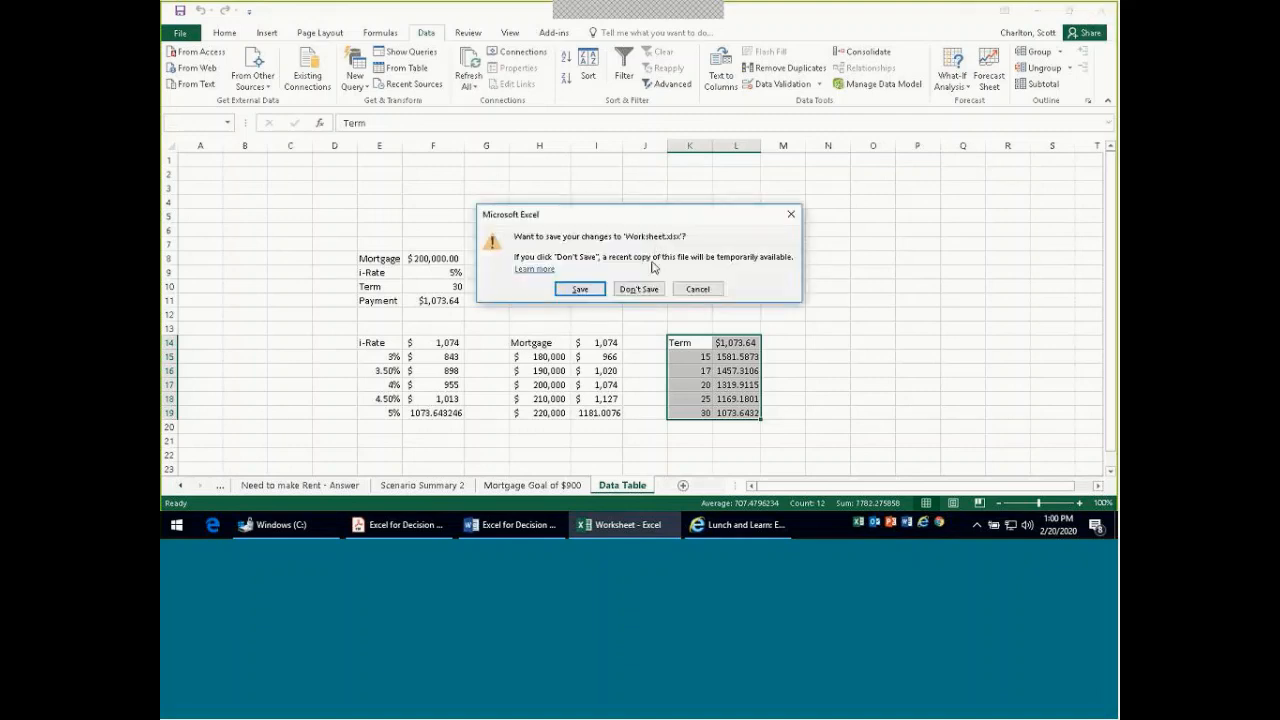
{"action": "left_click", "coordinate": [639, 289]}
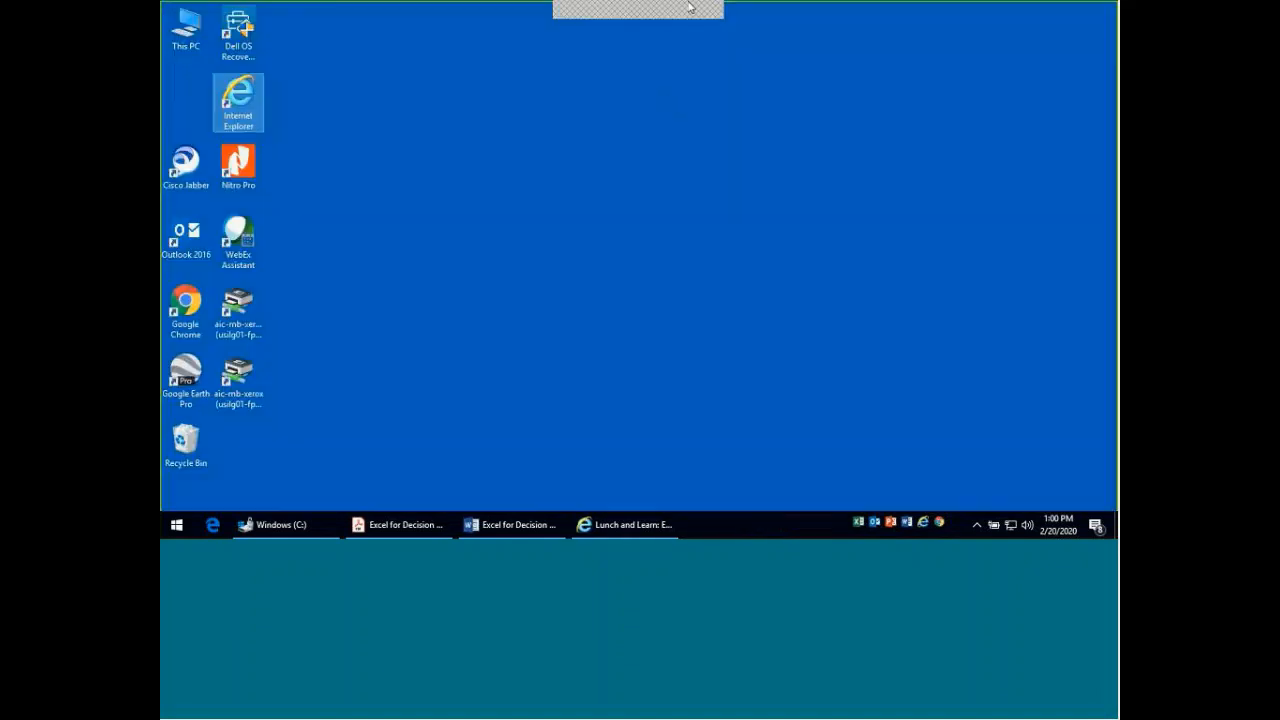